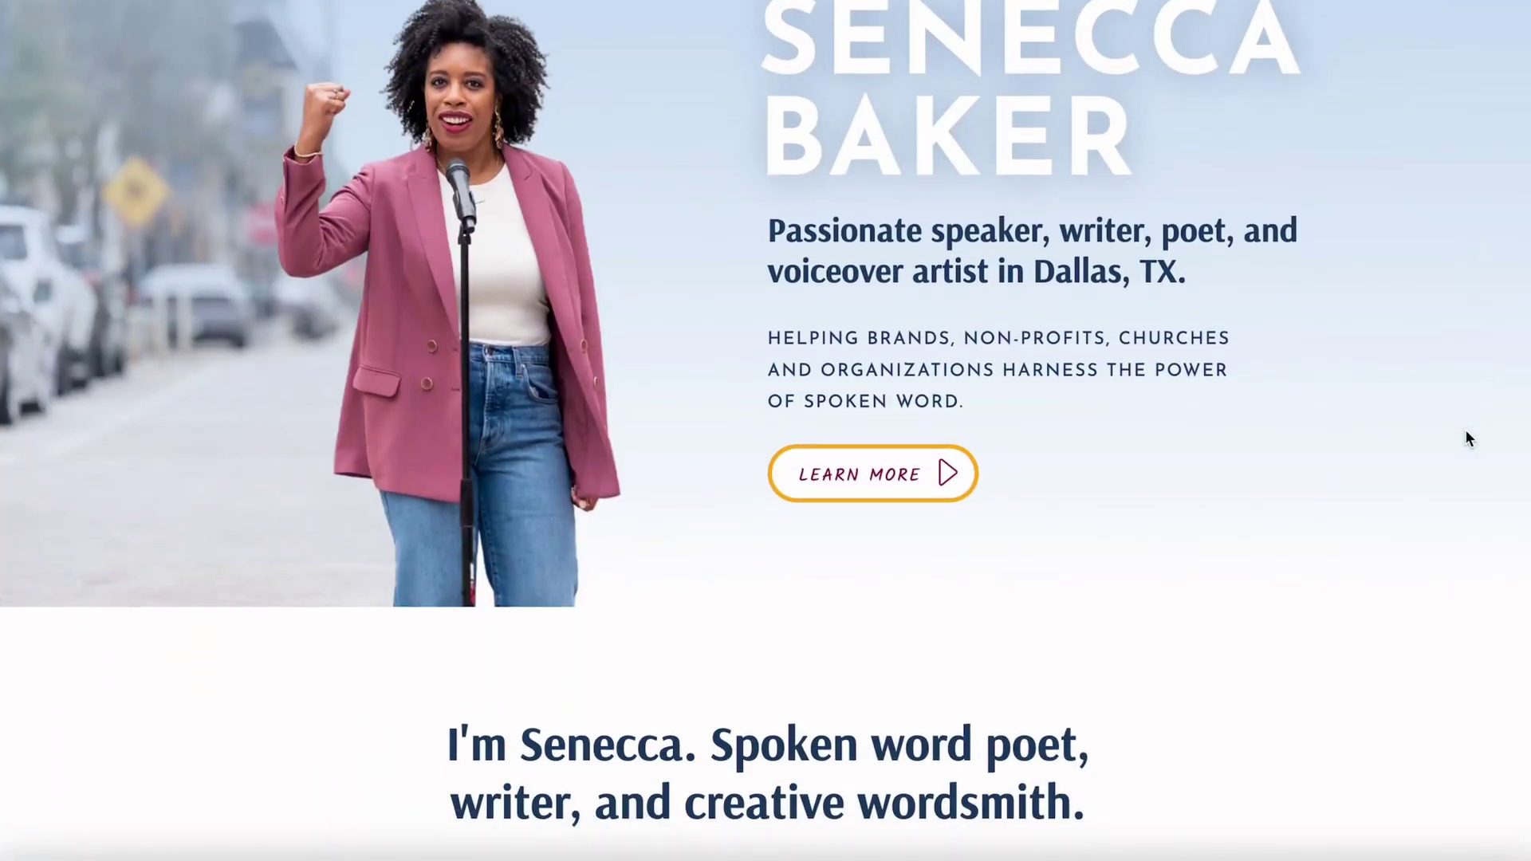
scroll(1466, 435, "down", 6)
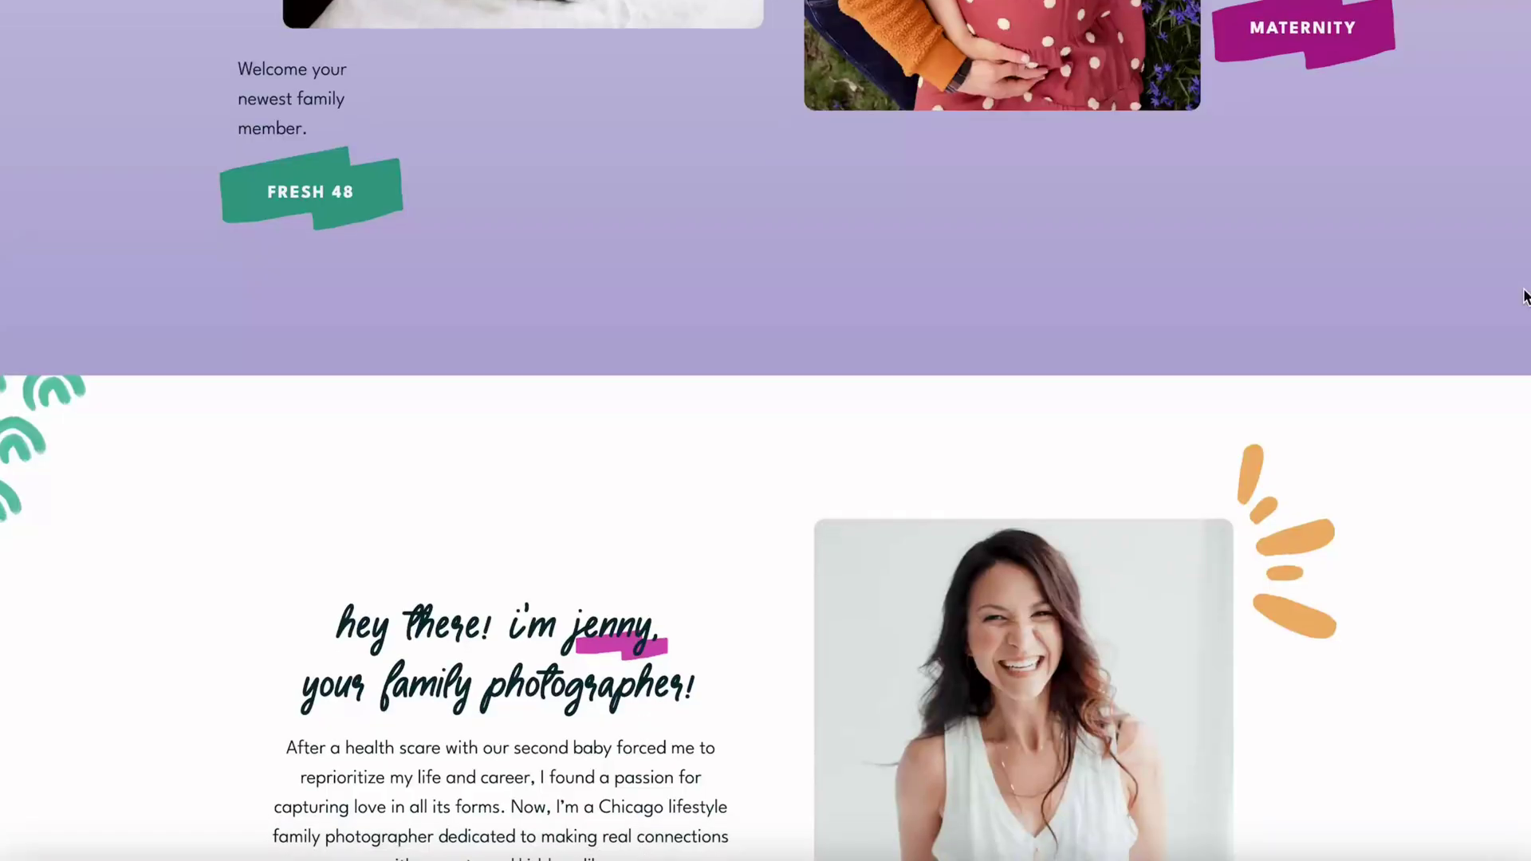
- Scroll down through the example creator websites toward the Local Creative sign-up confirmation
scroll(1525, 294, "down", 4)
scroll(1525, 297, "down", 1)
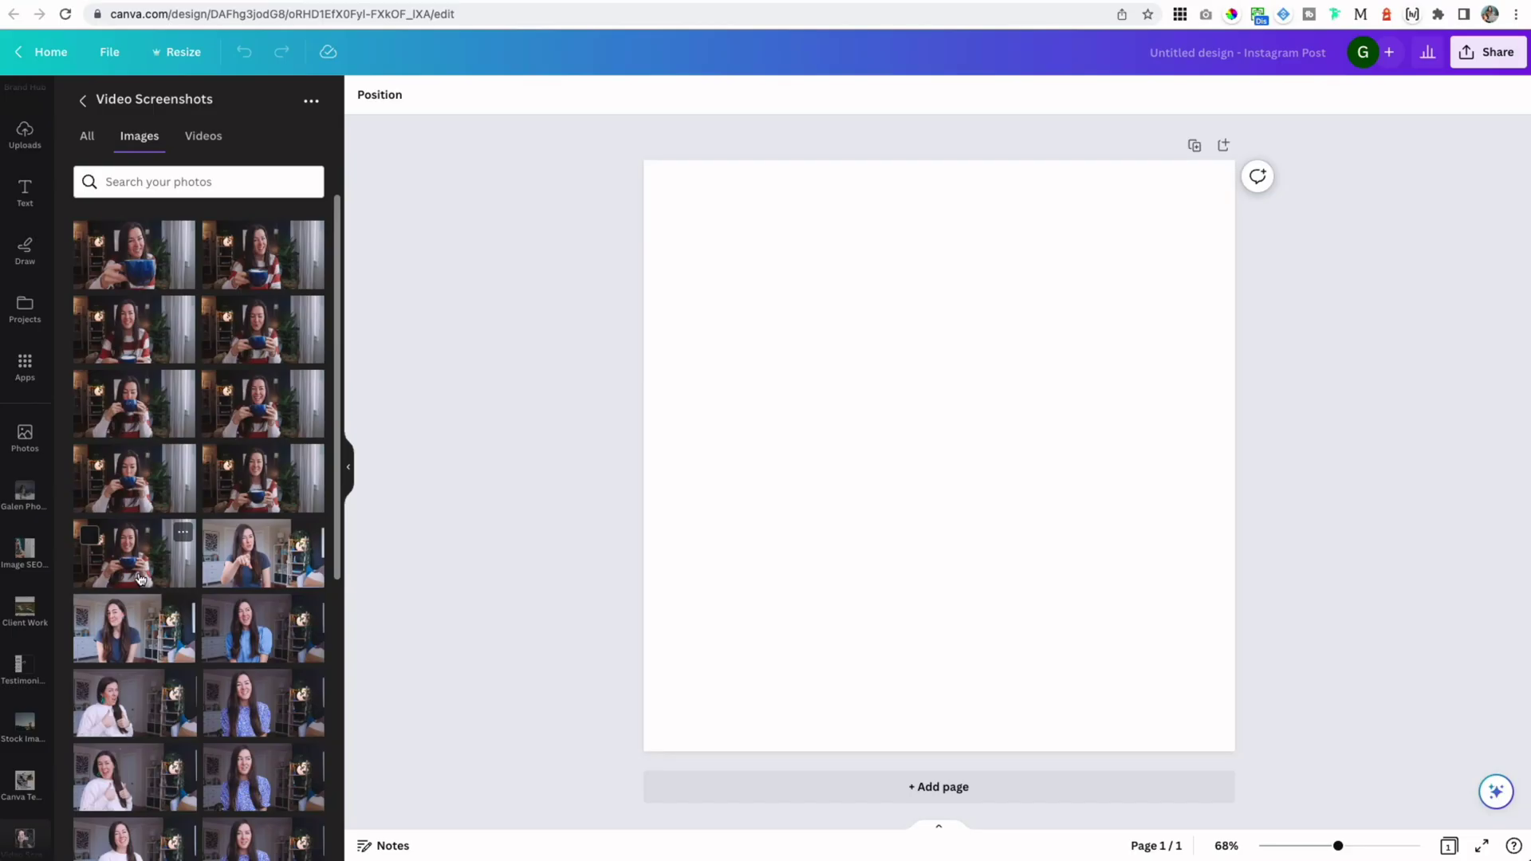
- Add a latte screenshot to page 1 and resize it to fill the page exactly
left_click(137, 562)
left_click_drag(788, 468, 686, 277)
left_click_drag(1055, 389, 1289, 752)
left_click_drag(1006, 590, 1003, 752)
left_click_drag(1378, 441, 1242, 435)
mouse_move(1242, 137)
left_mouse_down()
mouse_move(1231, 154)
mouse_move(1246, 140)
left_mouse_up()
left_click(1342, 175)
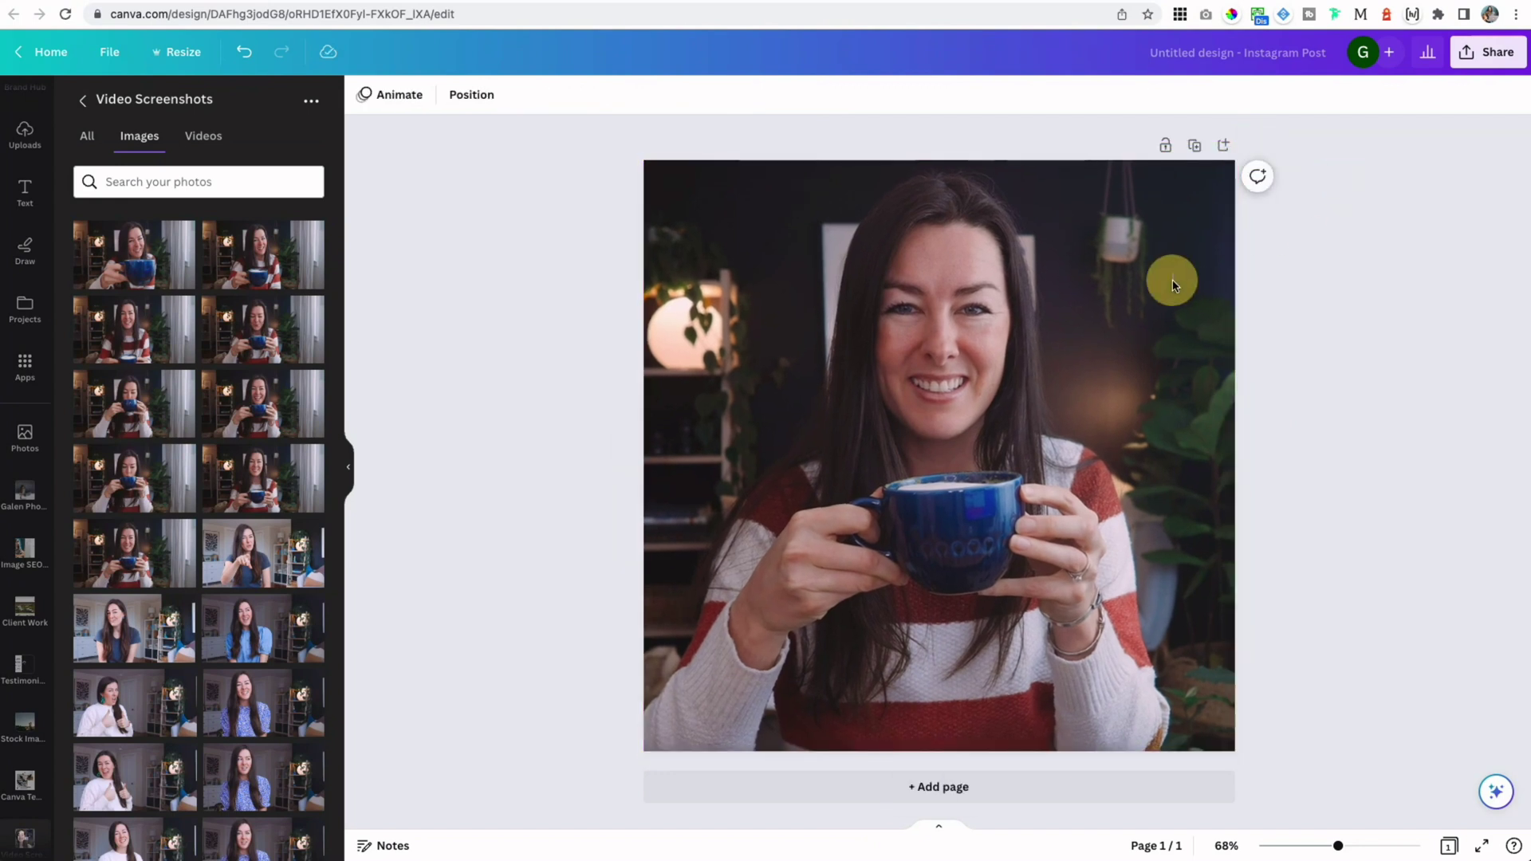
- Duplicate the page as page 2, swap in another screenshot and shift it right within the frame
left_click(1194, 147)
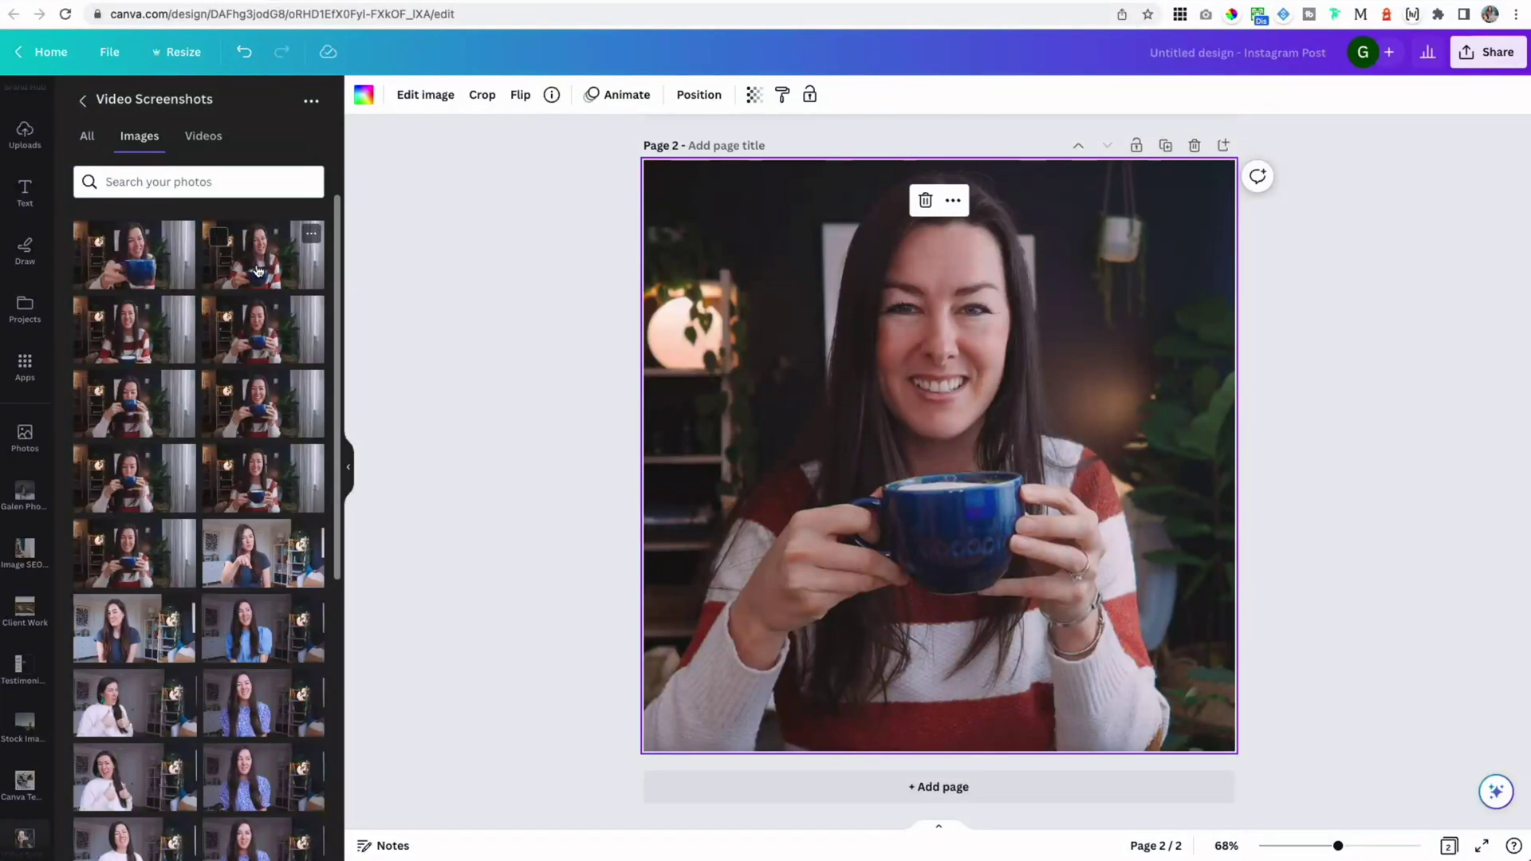
scroll(485, 308, "up", 3)
scroll(484, 308, "down", 3)
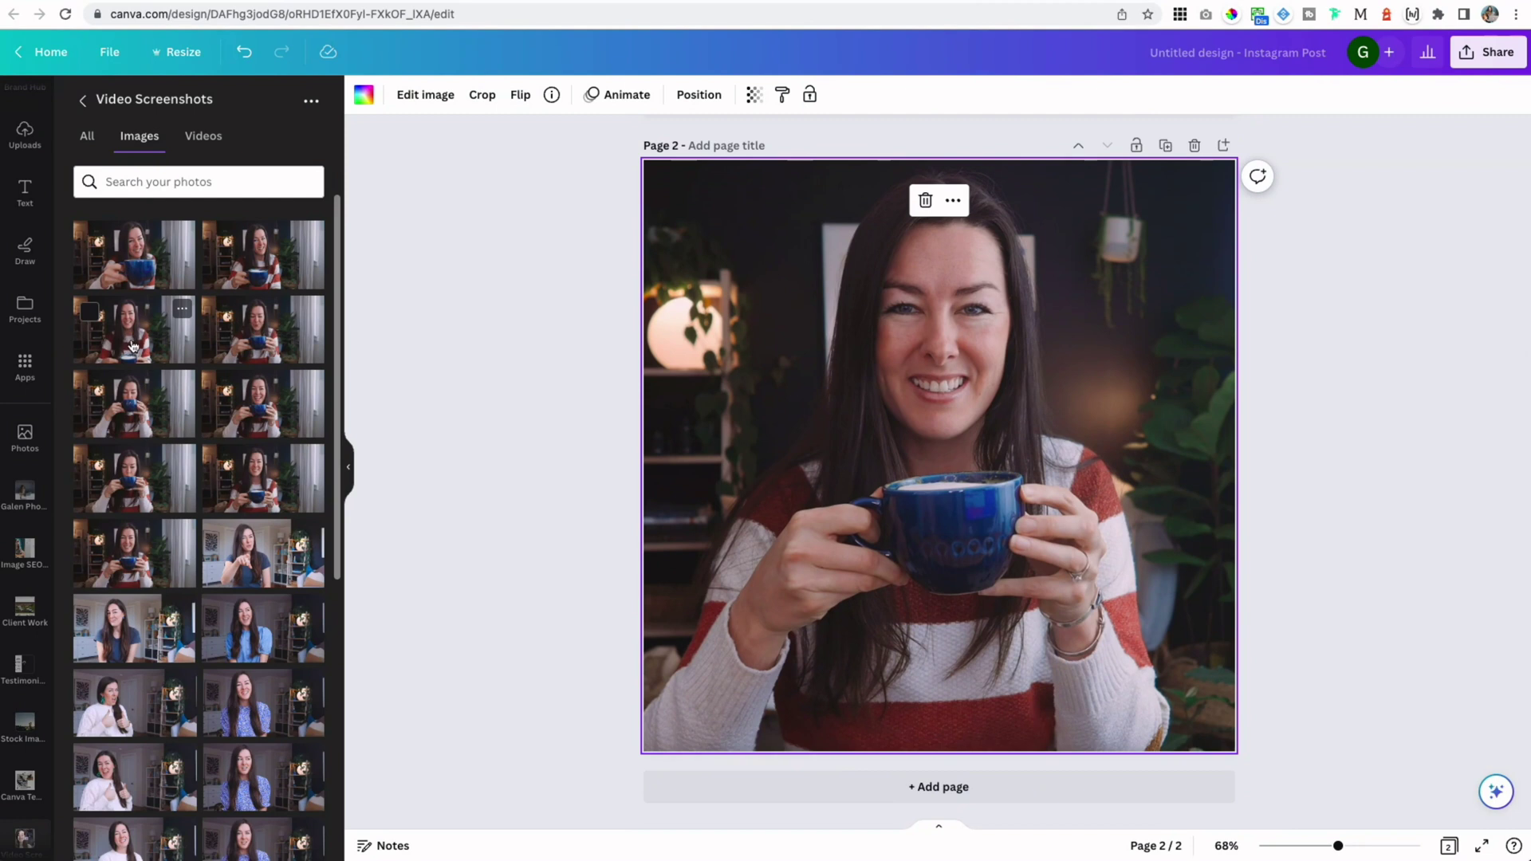
left_click_drag(132, 346, 684, 339)
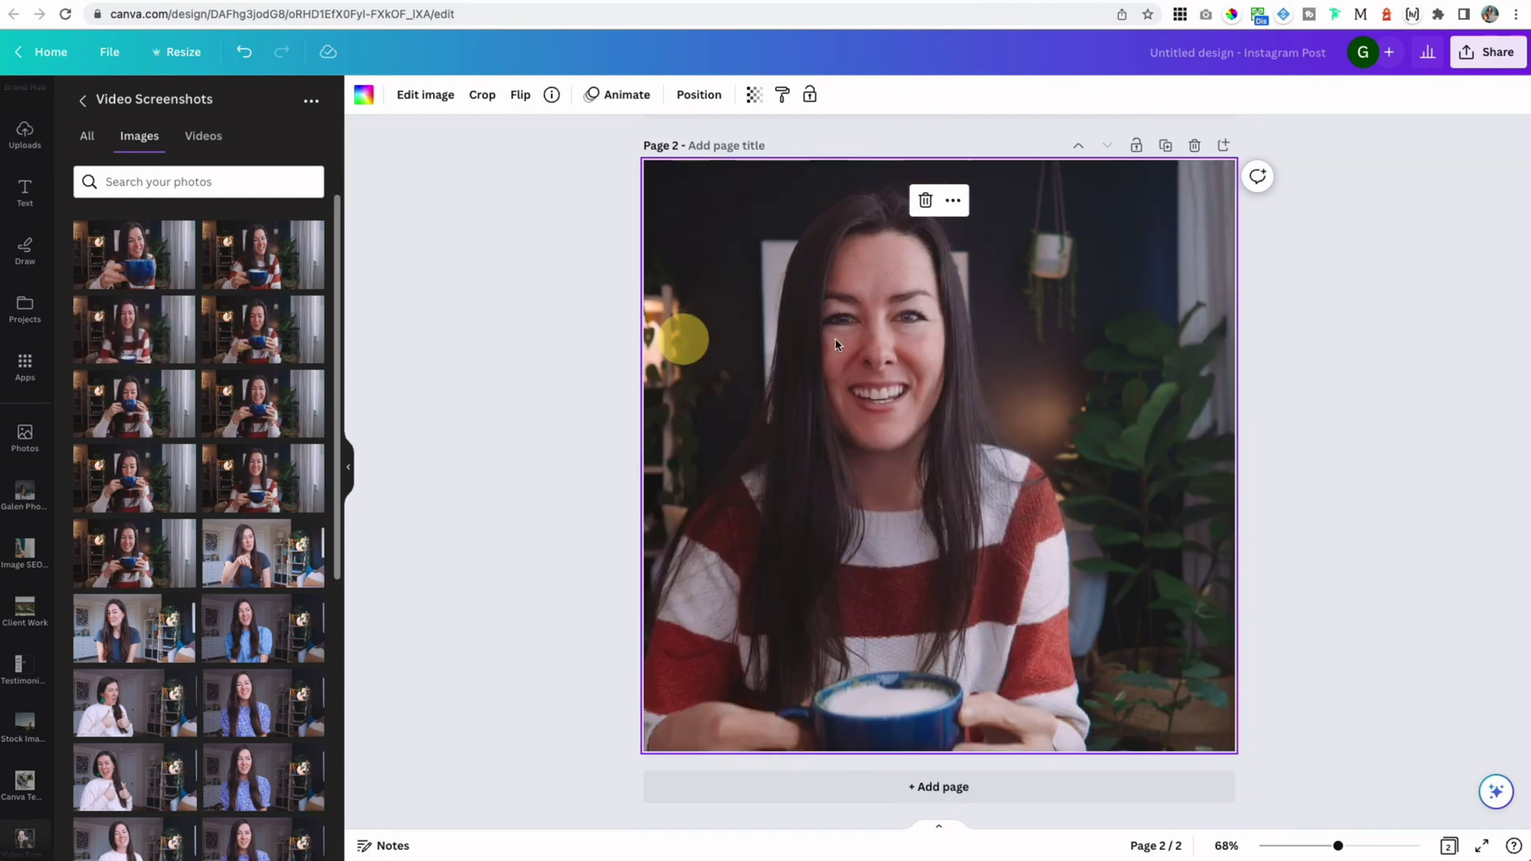
double_click(866, 342)
left_click_drag(866, 342, 981, 342)
left_click(432, 365)
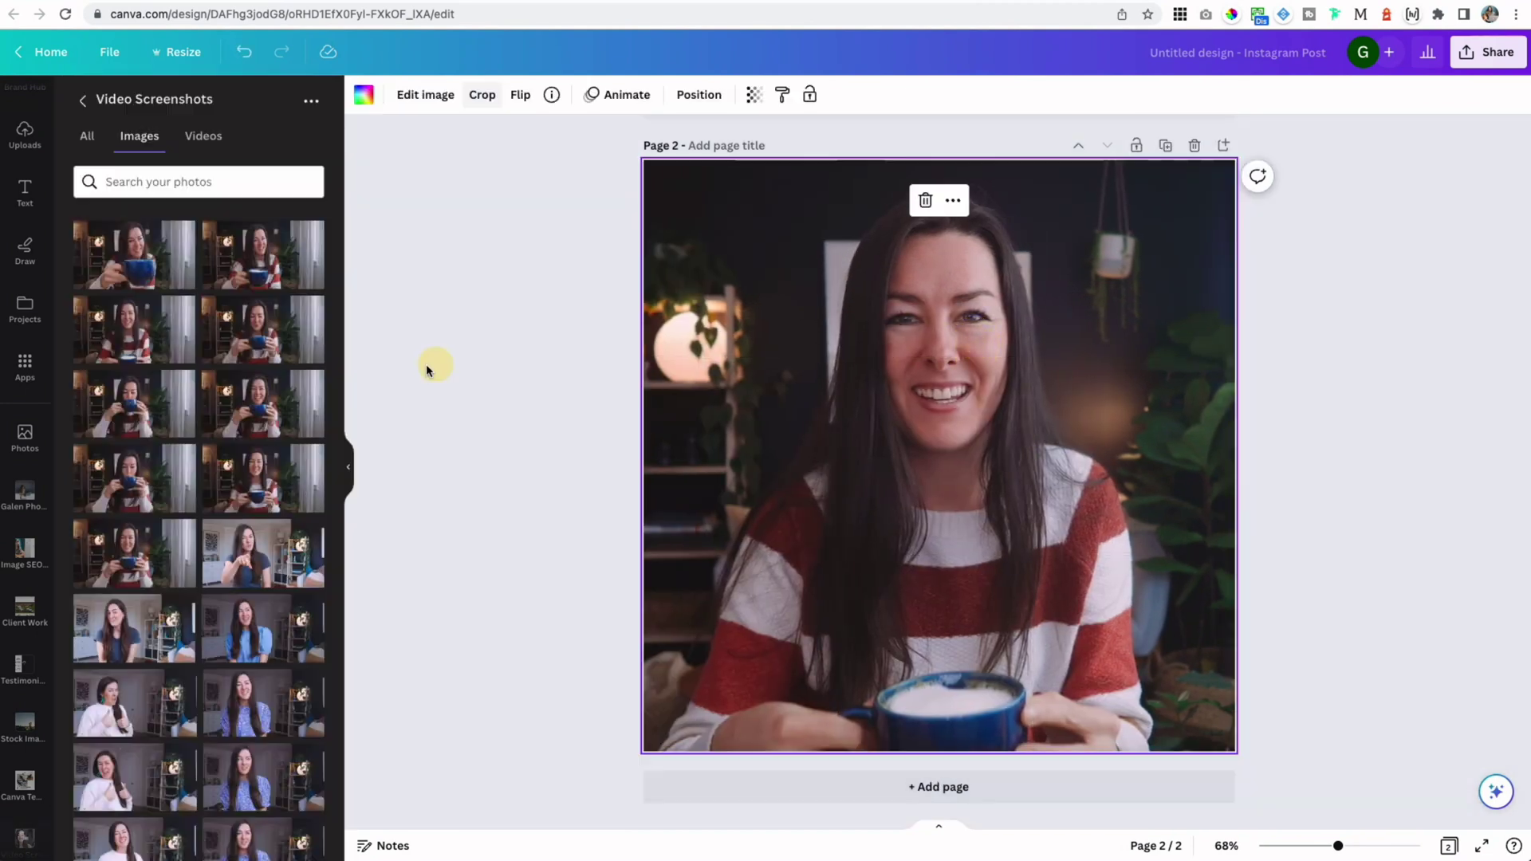
- Create pages 3 and 4 as duplicates, each with a new cup-sipping screenshot reframed to the right
left_click(1165, 145)
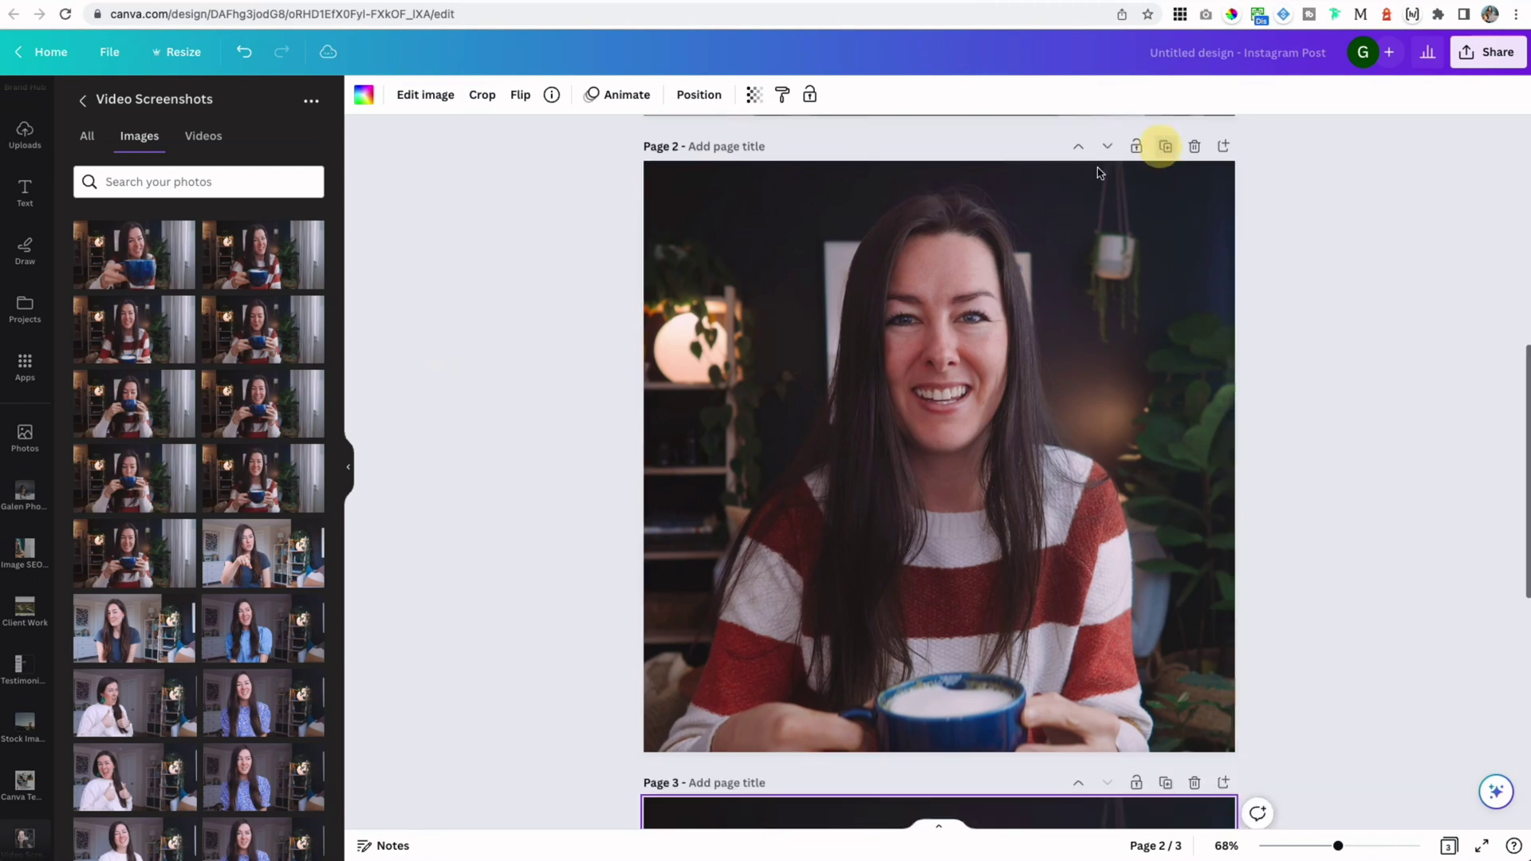
left_click_drag(243, 342, 684, 346)
double_click(804, 343)
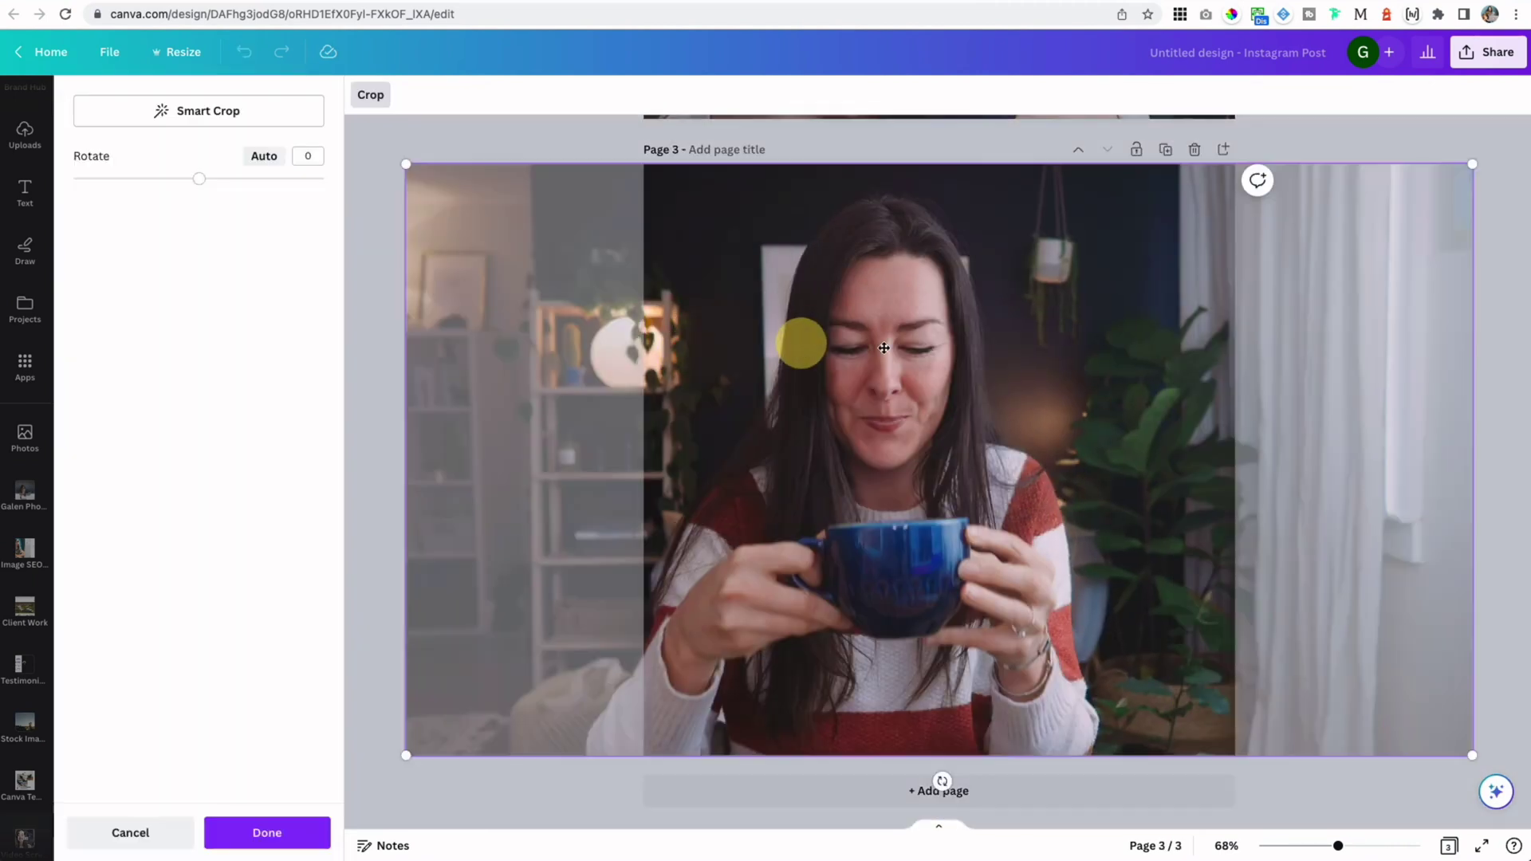
left_click_drag(803, 343, 947, 345)
left_click(428, 386)
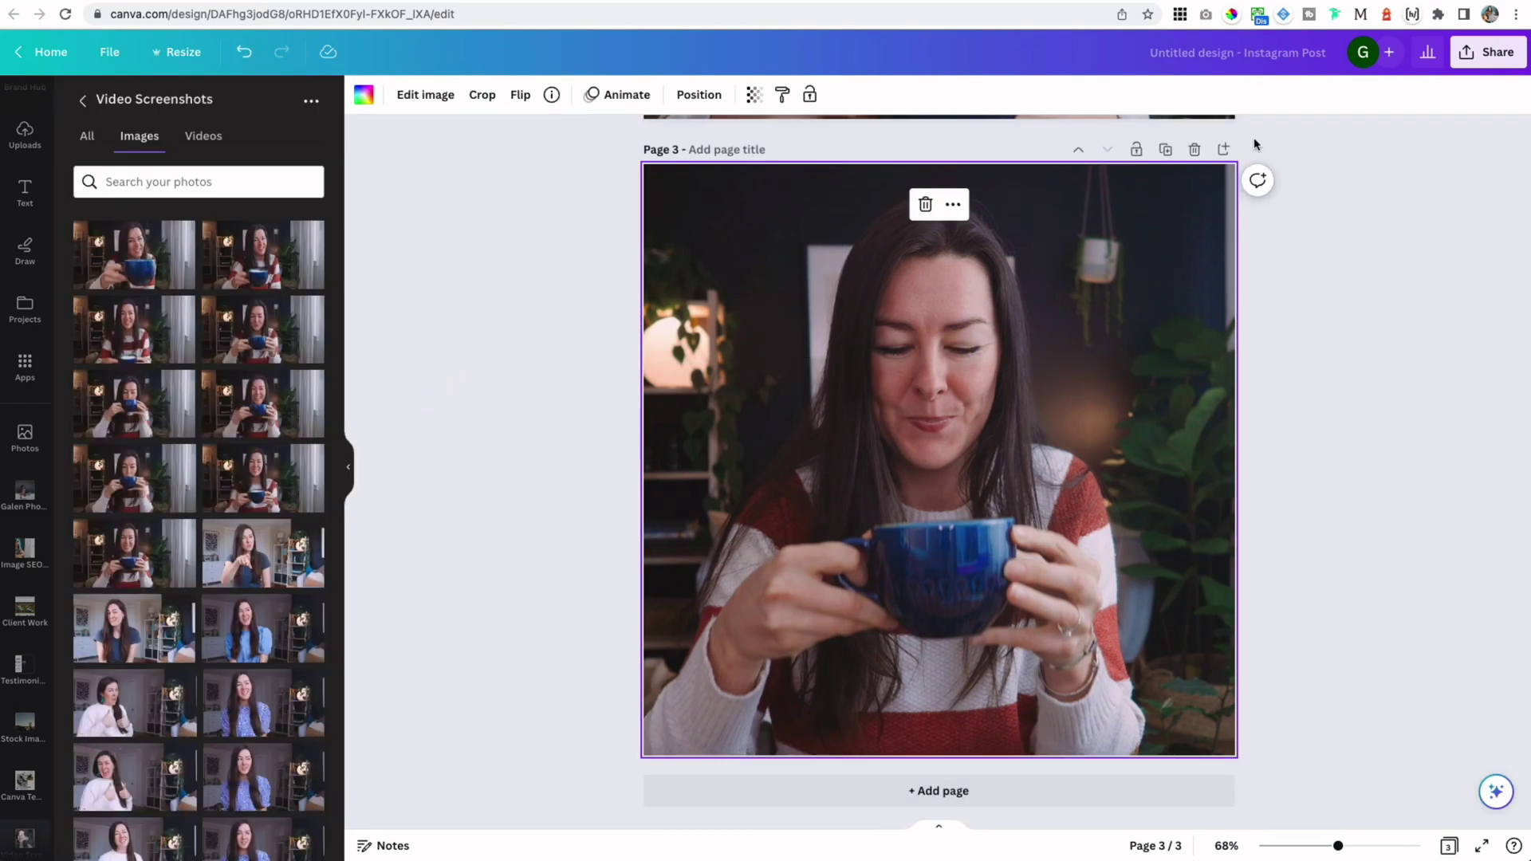
left_click(1163, 155)
left_click_drag(134, 402, 663, 360)
double_click(854, 359)
left_click_drag(854, 359, 1015, 349)
left_click(410, 379)
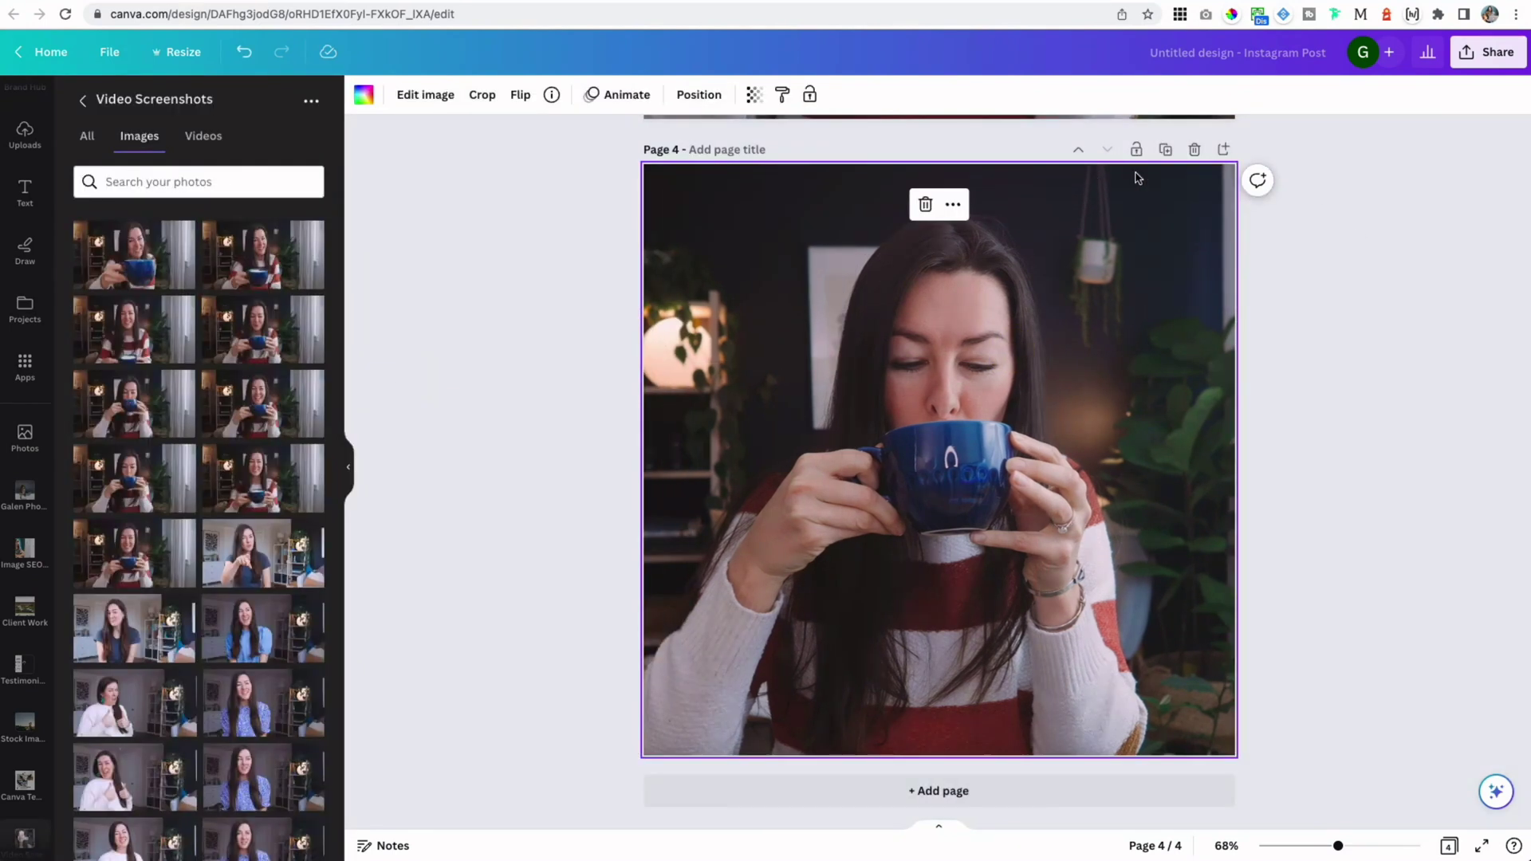
- Create pages 5 and 6 as duplicates with different sipping screenshots reframed to fill them
left_click(1166, 150)
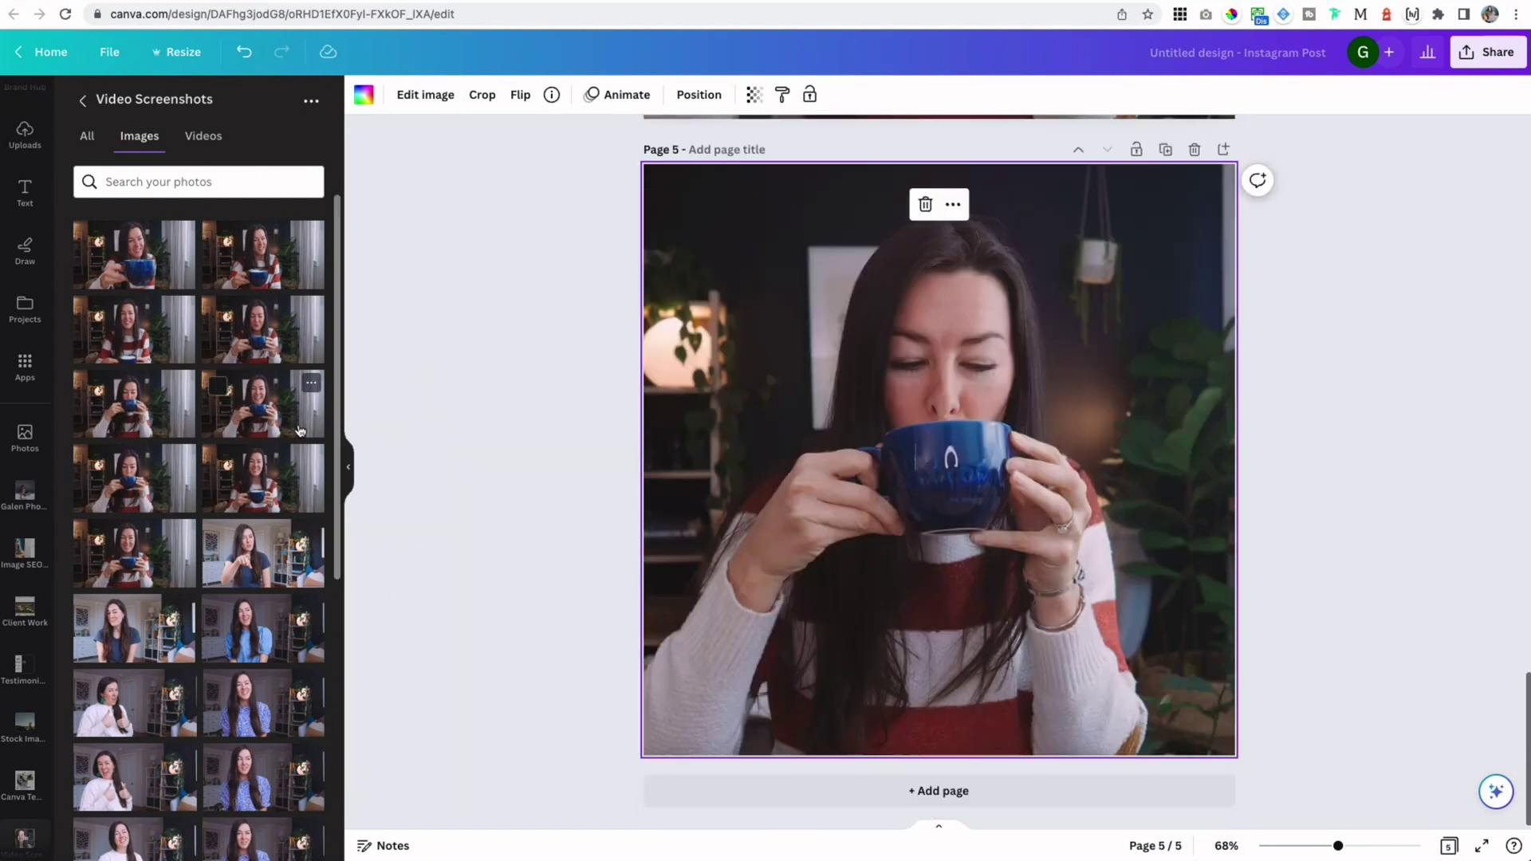
left_click_drag(139, 424, 676, 432)
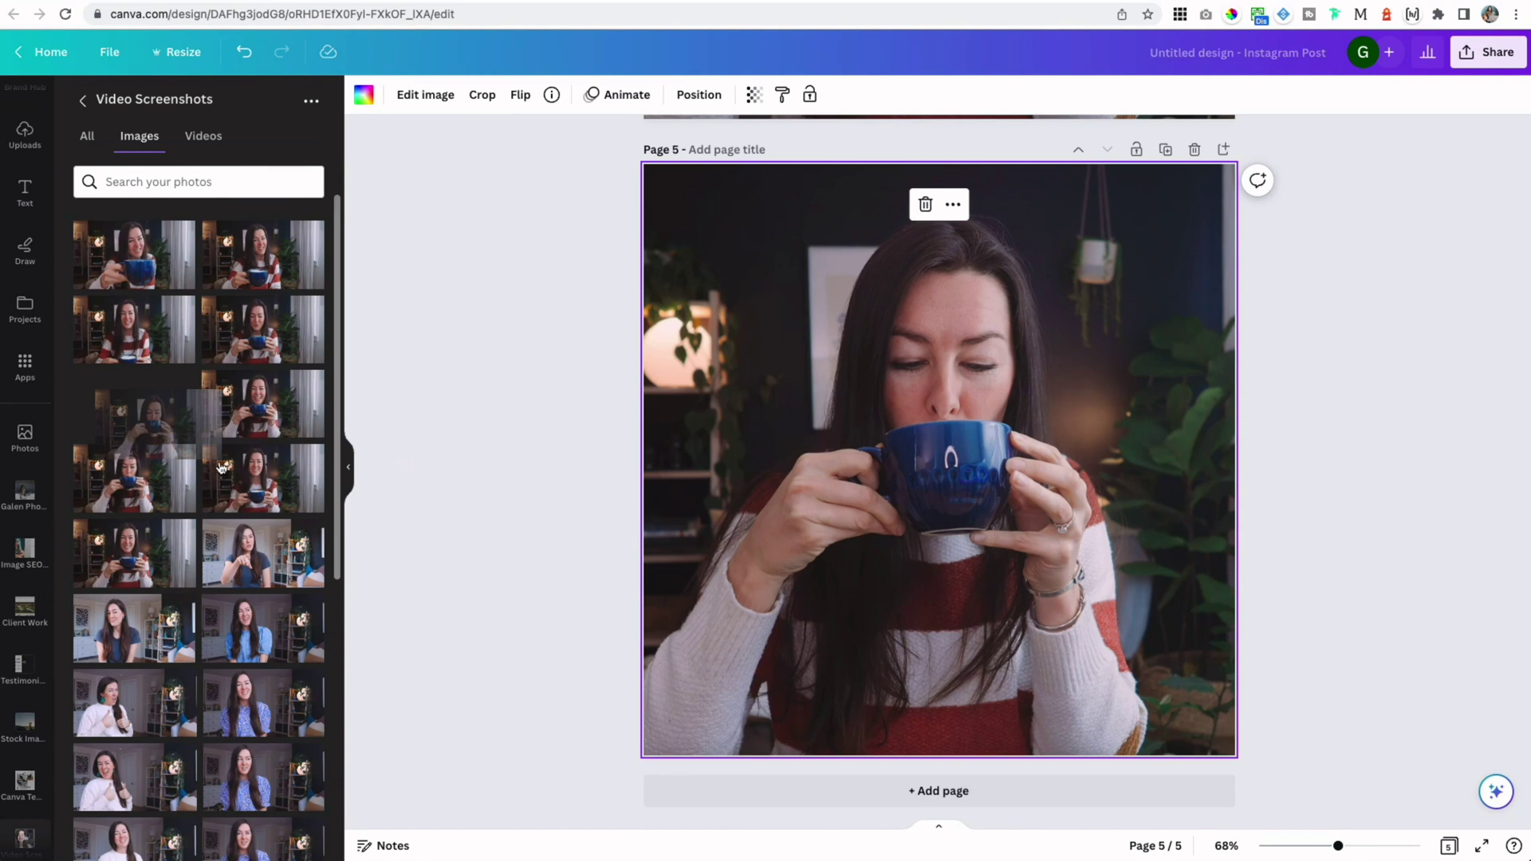
left_click_drag(156, 480, 960, 386)
double_click(877, 411)
left_click(393, 428)
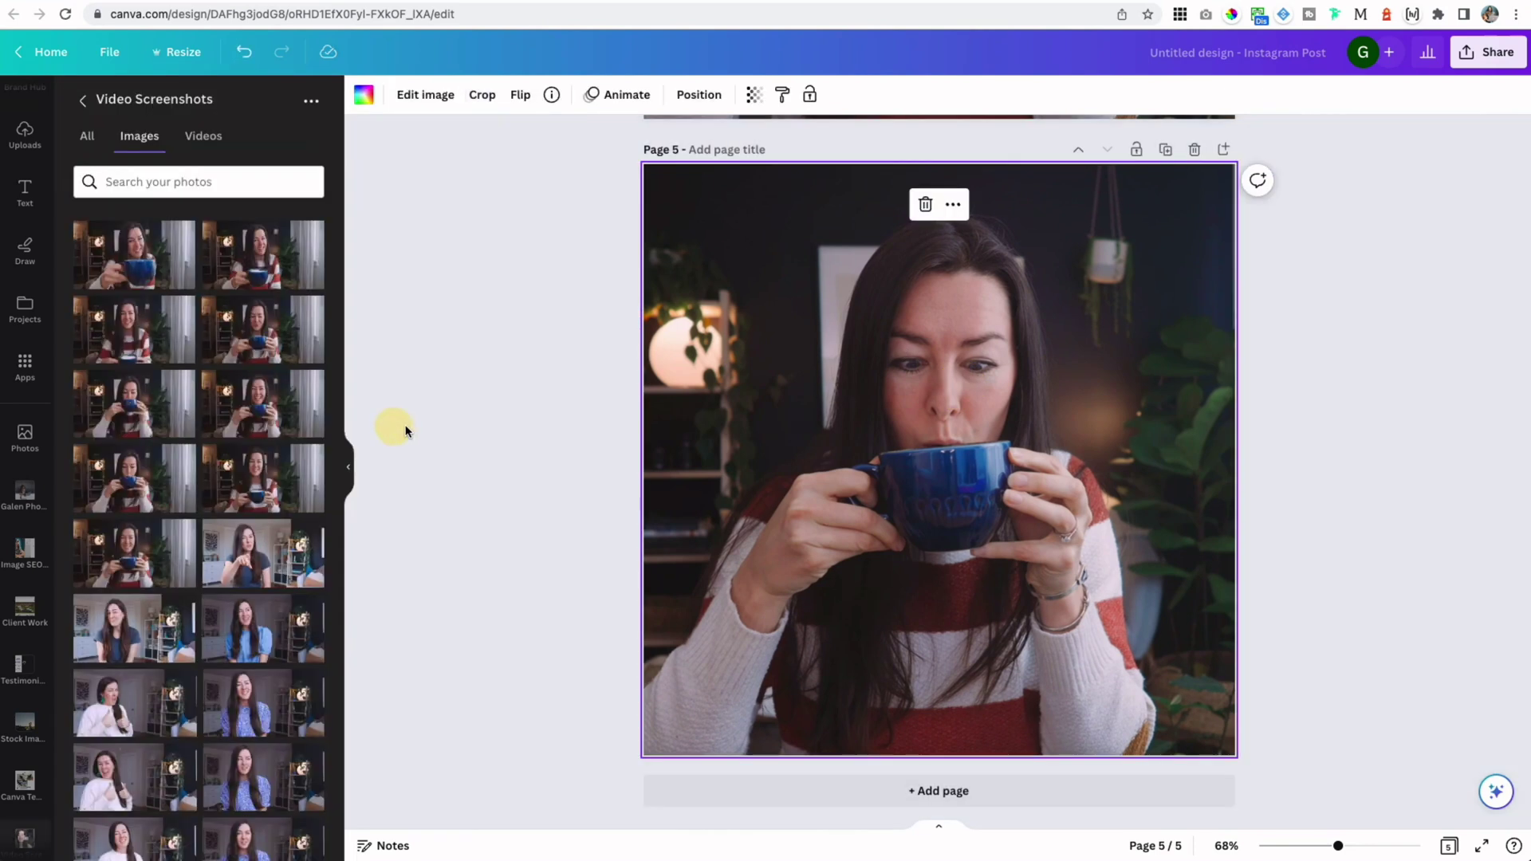
left_click(1165, 150)
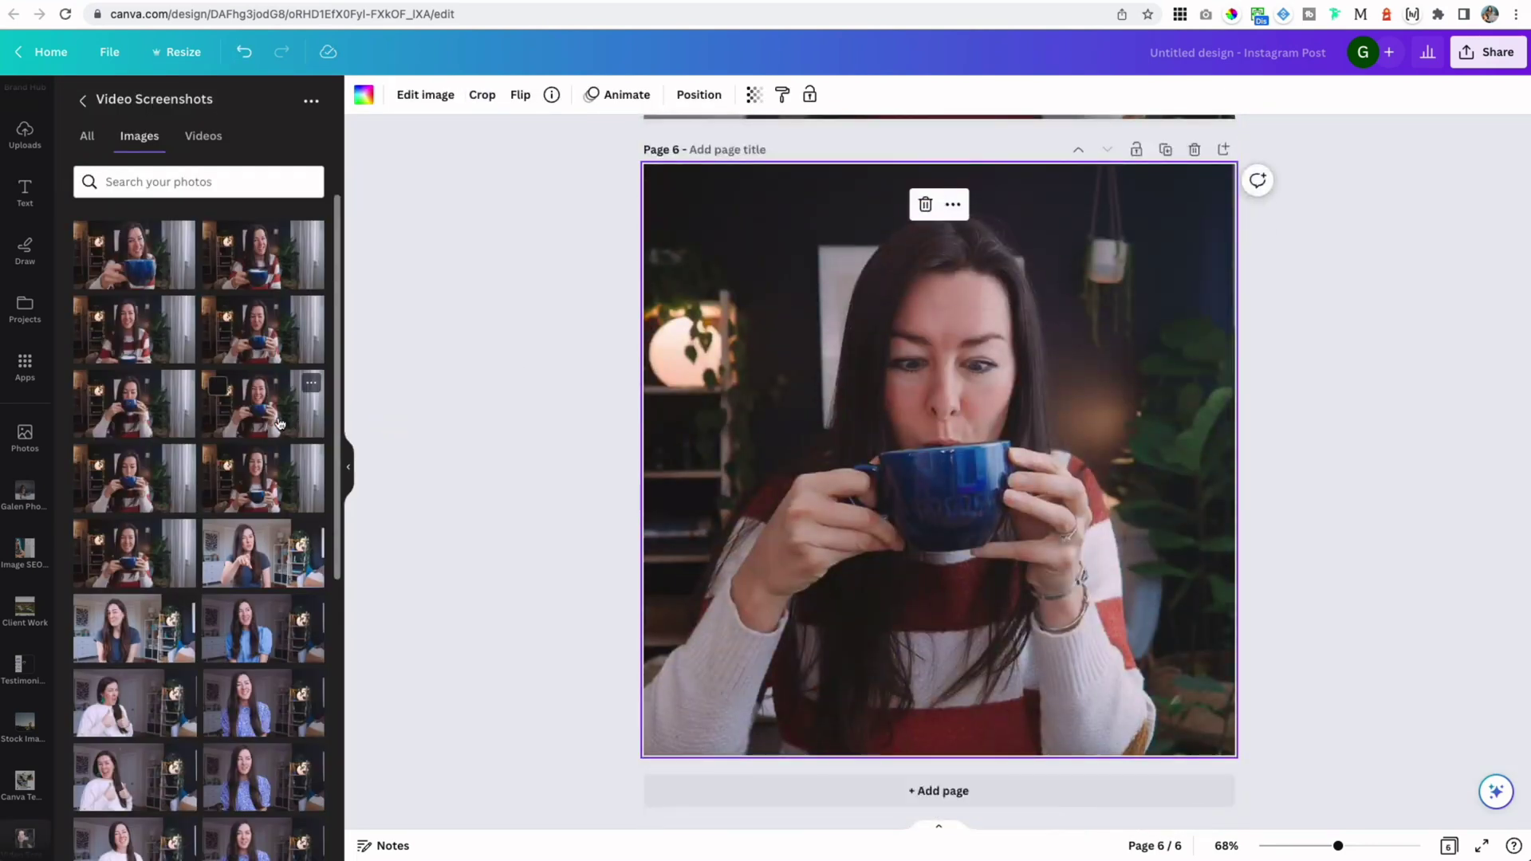
left_click_drag(257, 423, 684, 399)
double_click(938, 383)
left_click_drag(937, 383, 984, 383)
left_click(411, 437)
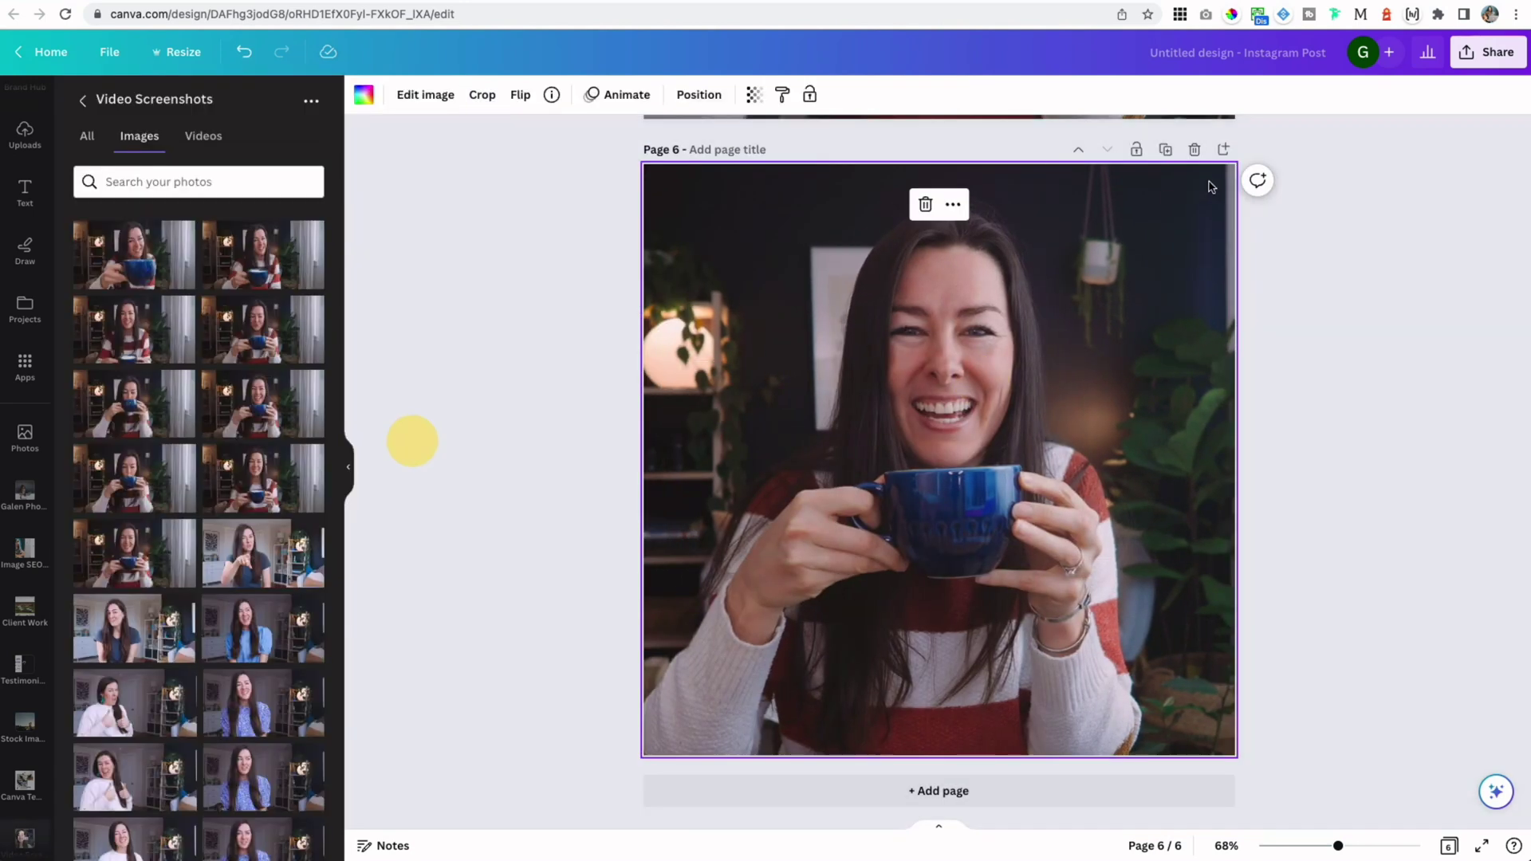
- Add page 7 with a smiling cup shot reframed, then view all seven pages side by side
left_click(1165, 149)
left_click_drag(134, 554, 645, 442)
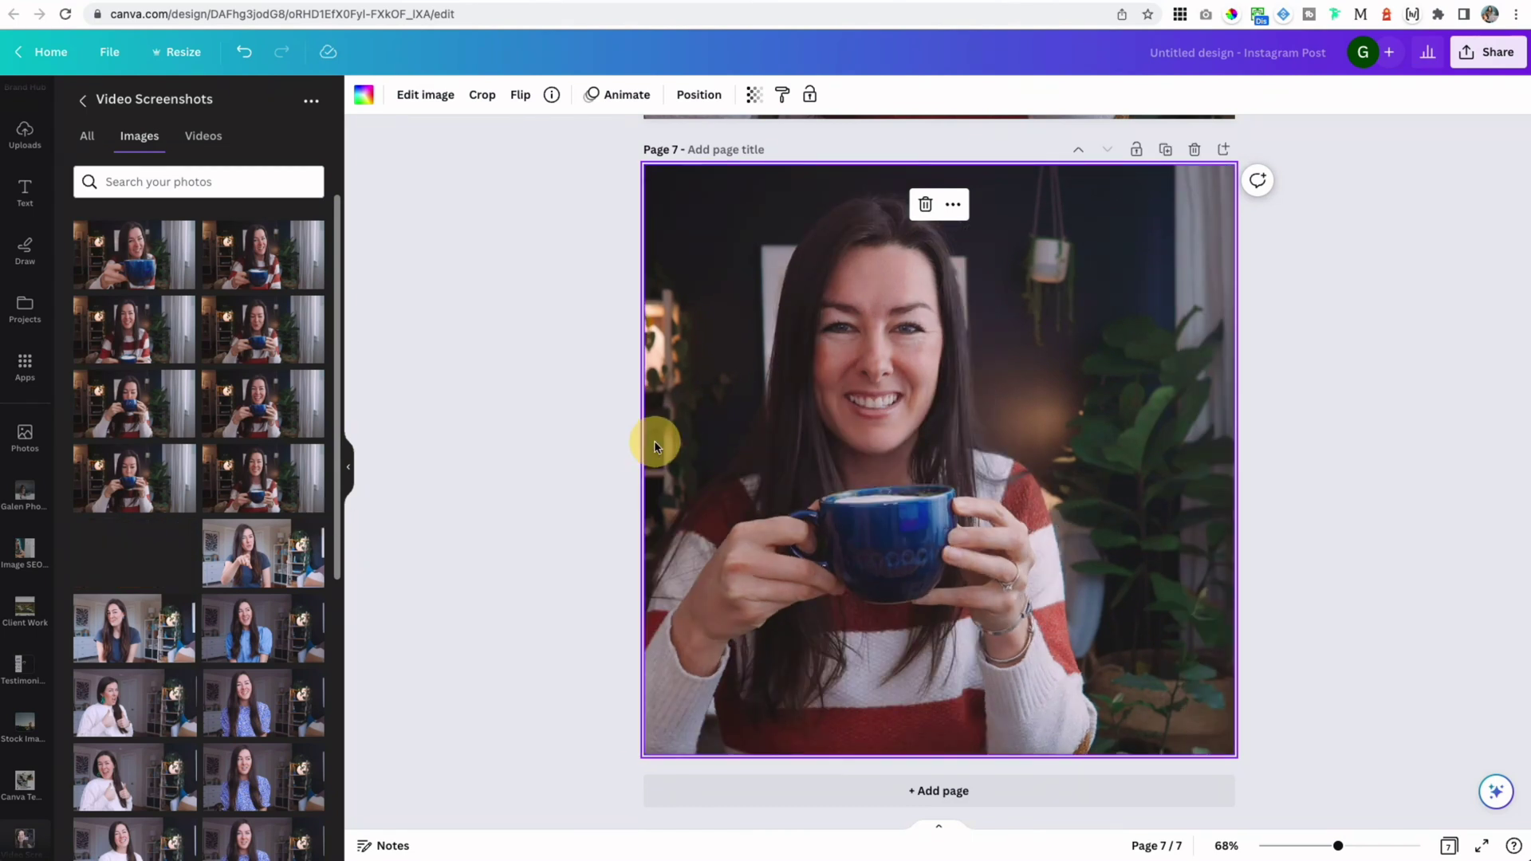
double_click(813, 440)
left_click_drag(944, 415, 1021, 414)
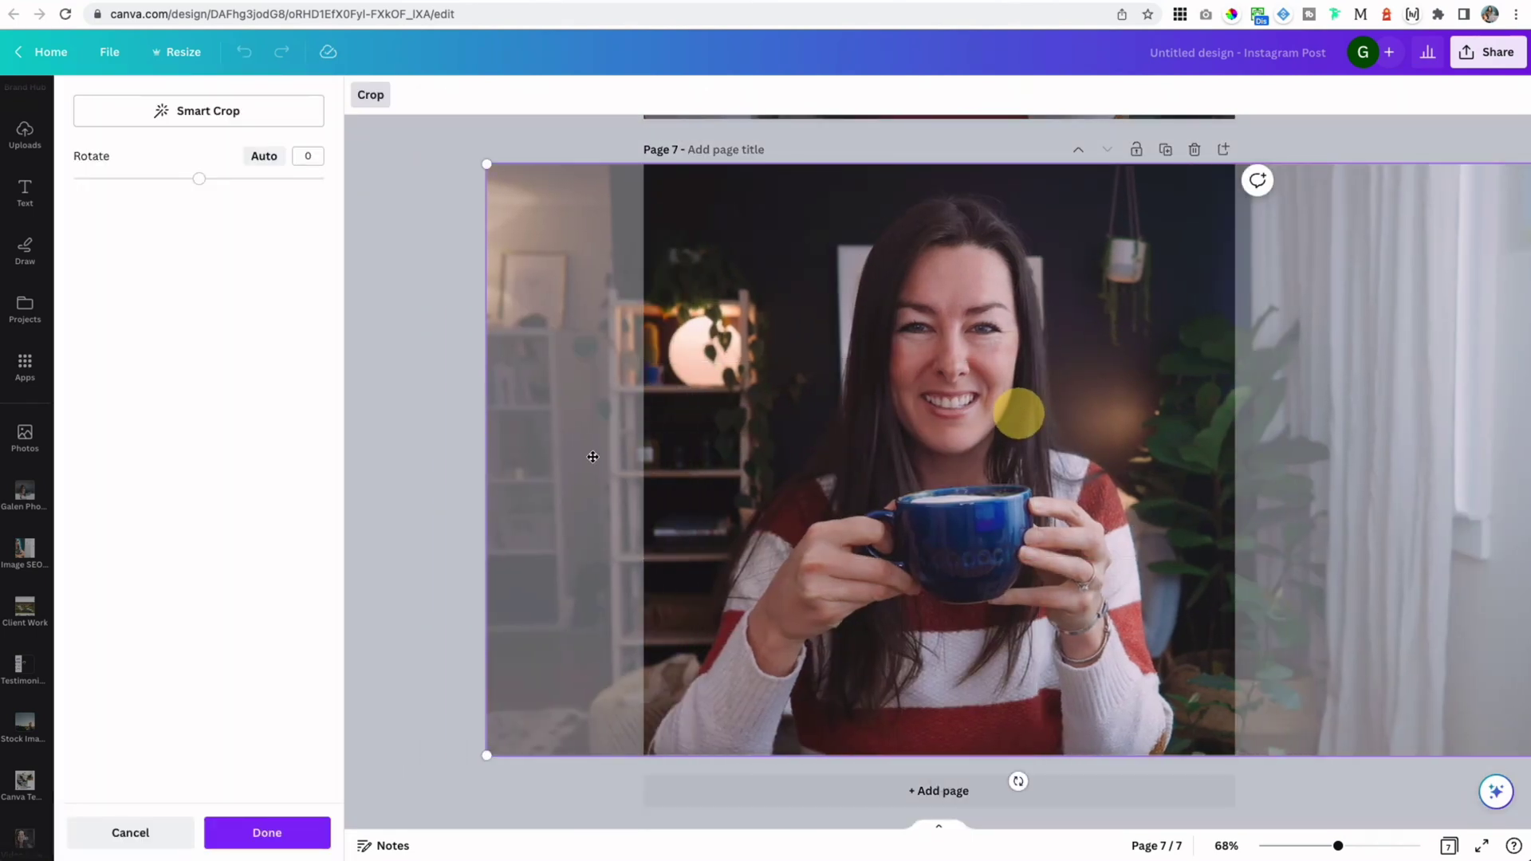
left_click(410, 480)
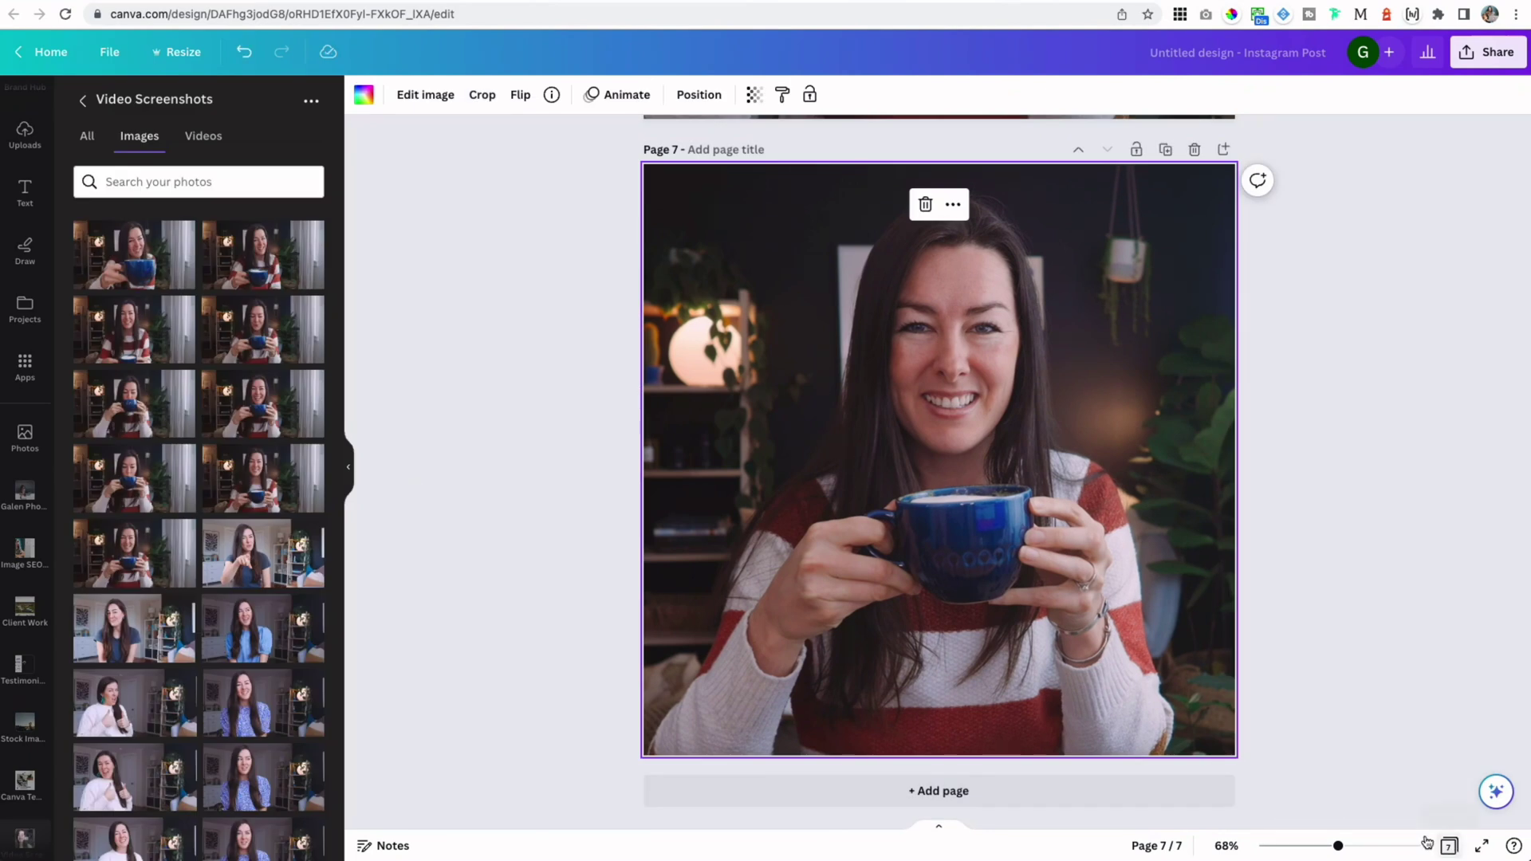
left_click(1393, 822)
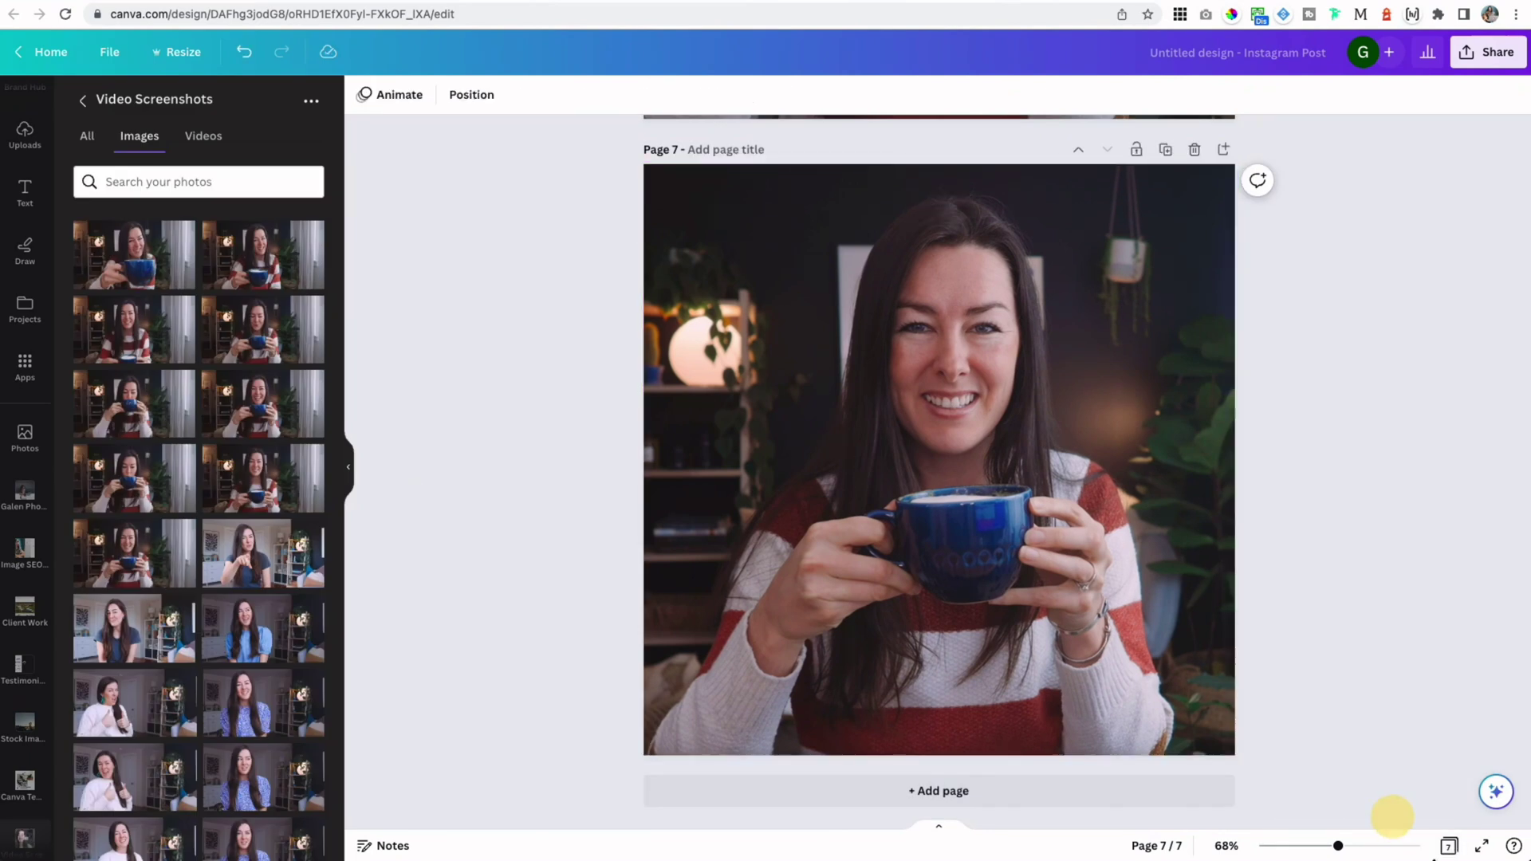
left_click(1449, 849)
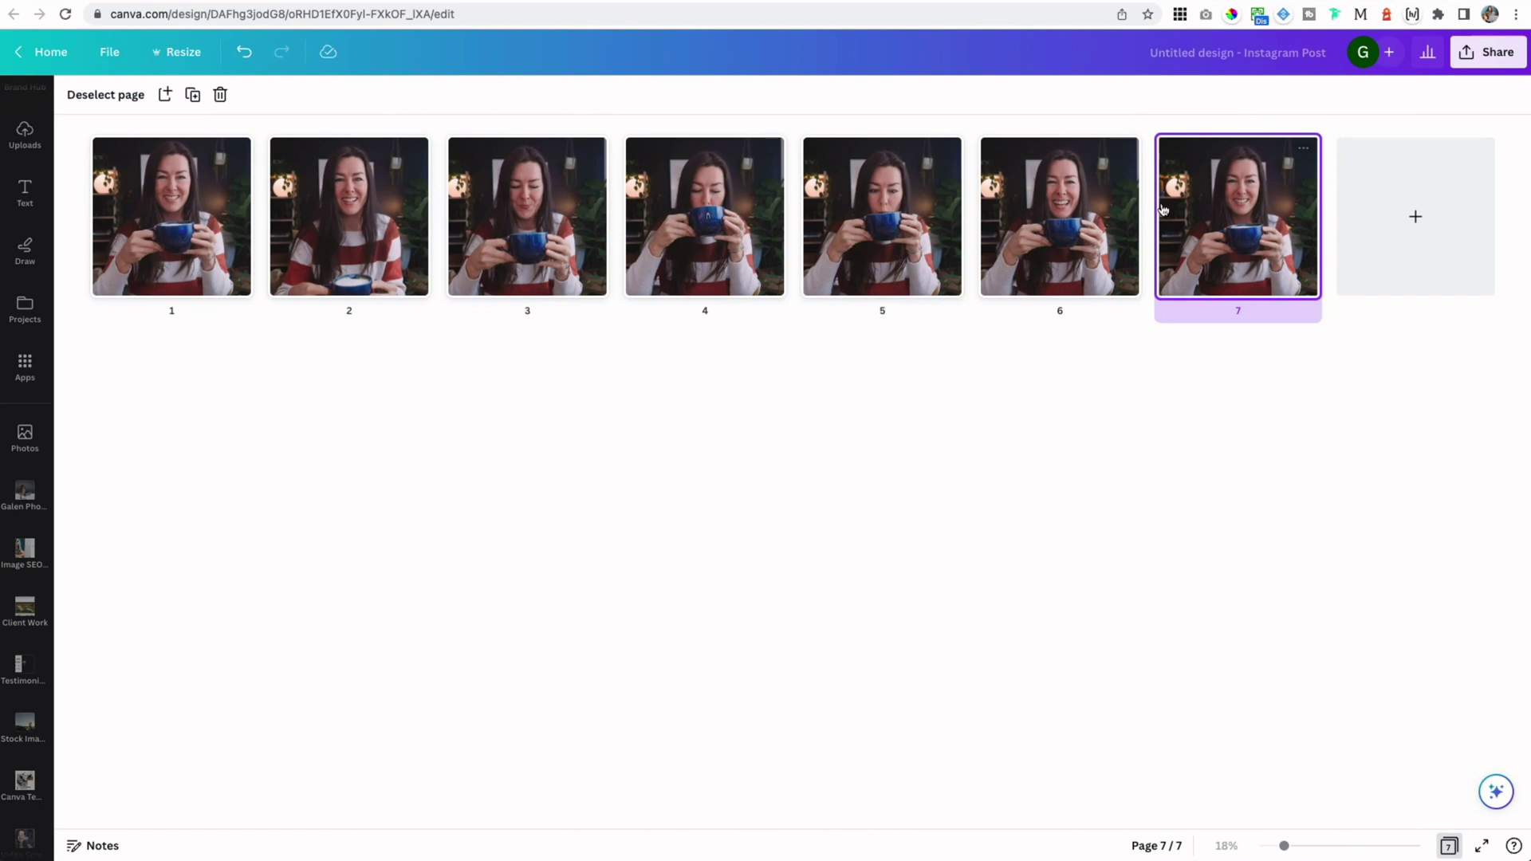
- Delete page 1, move page 4 ahead of page 3, and insert a blank page after page 1
left_click(172, 237)
left_click(237, 148)
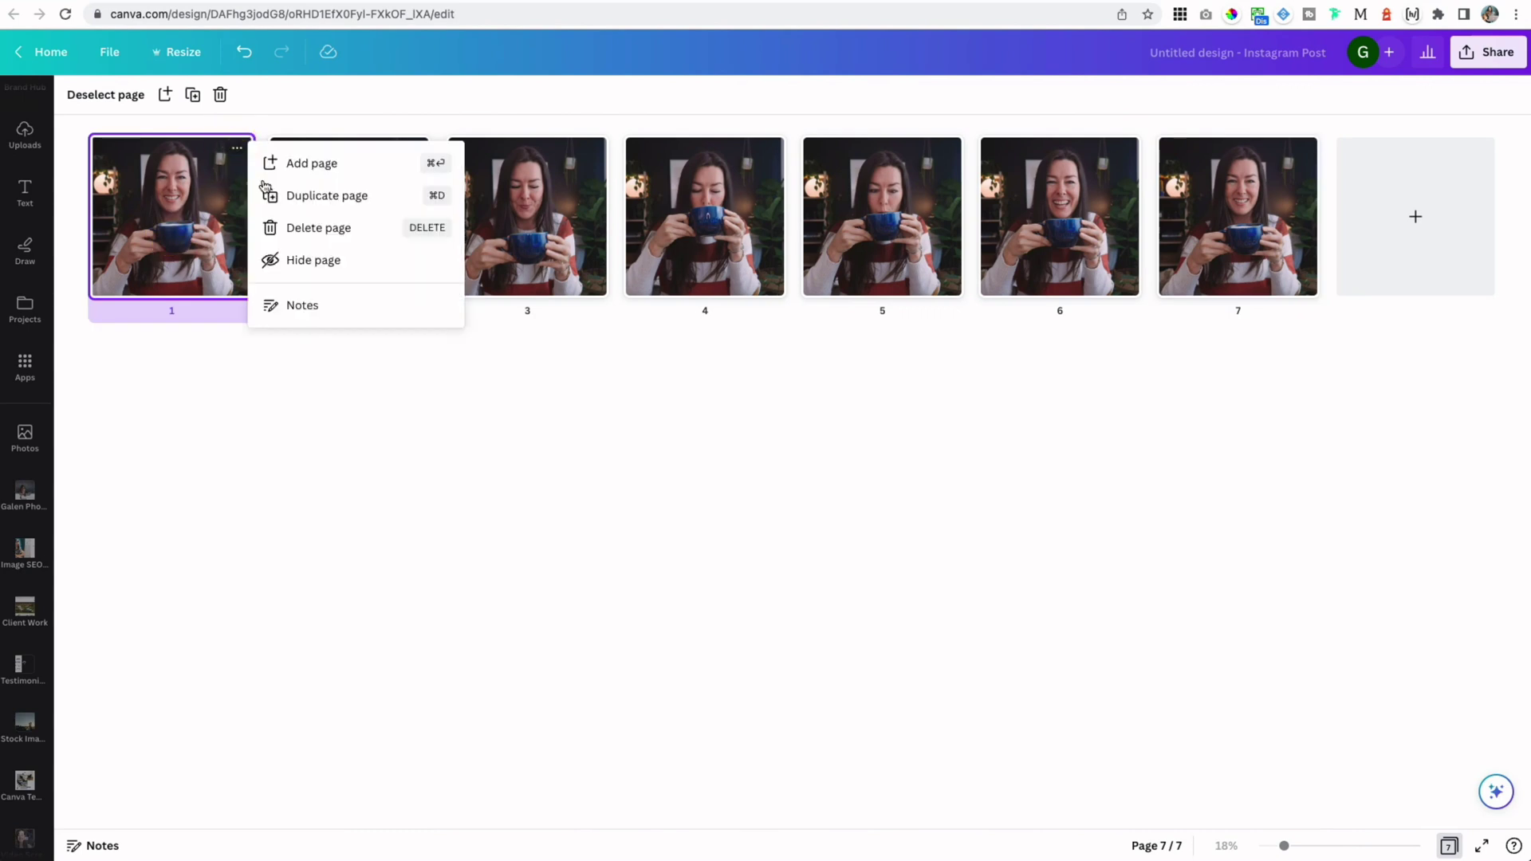
left_click(308, 239)
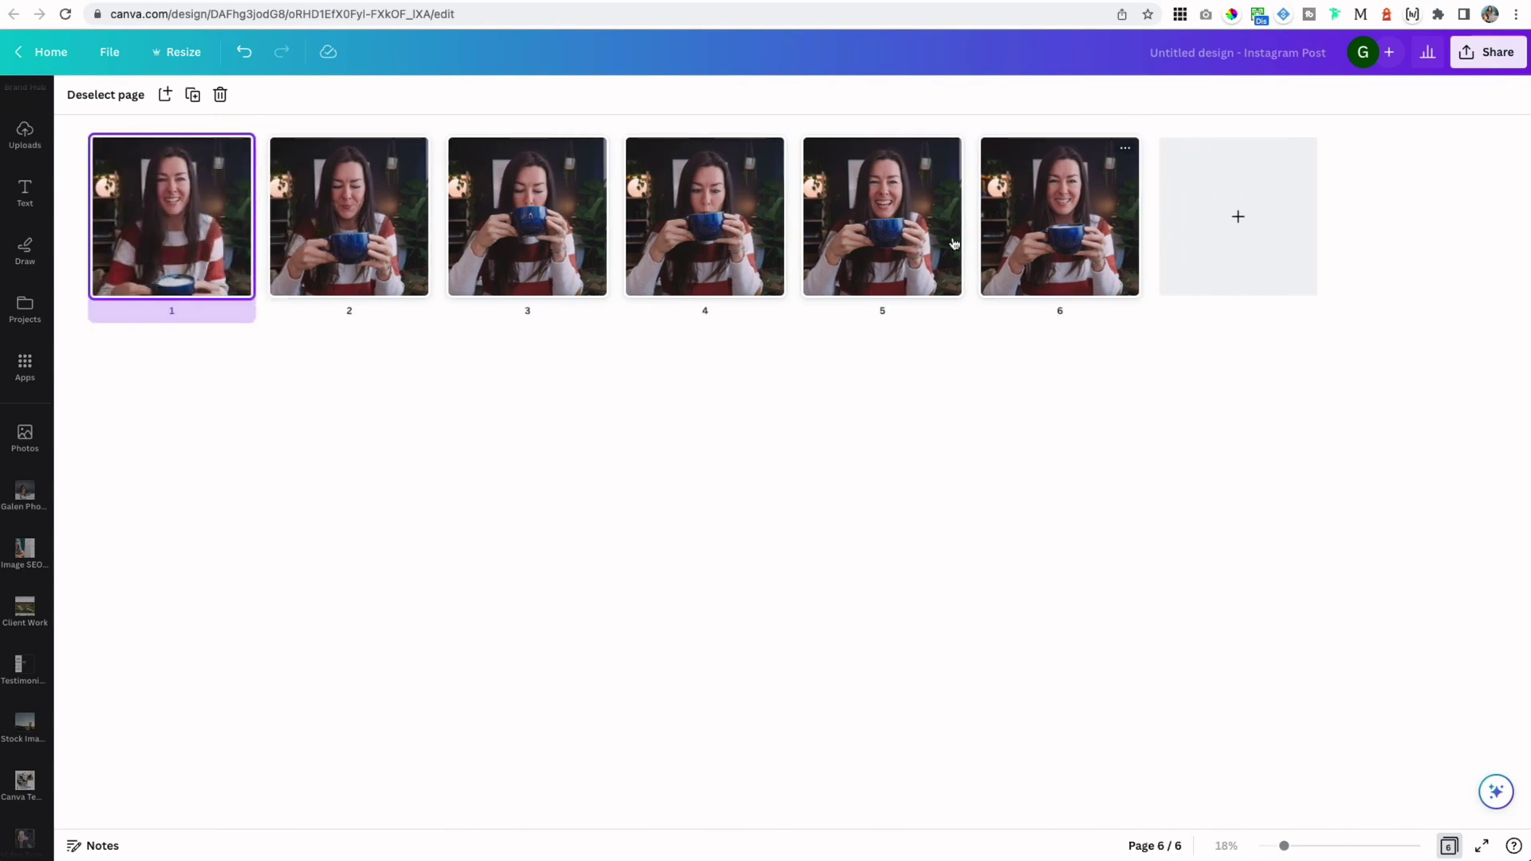
left_click_drag(724, 255, 479, 243)
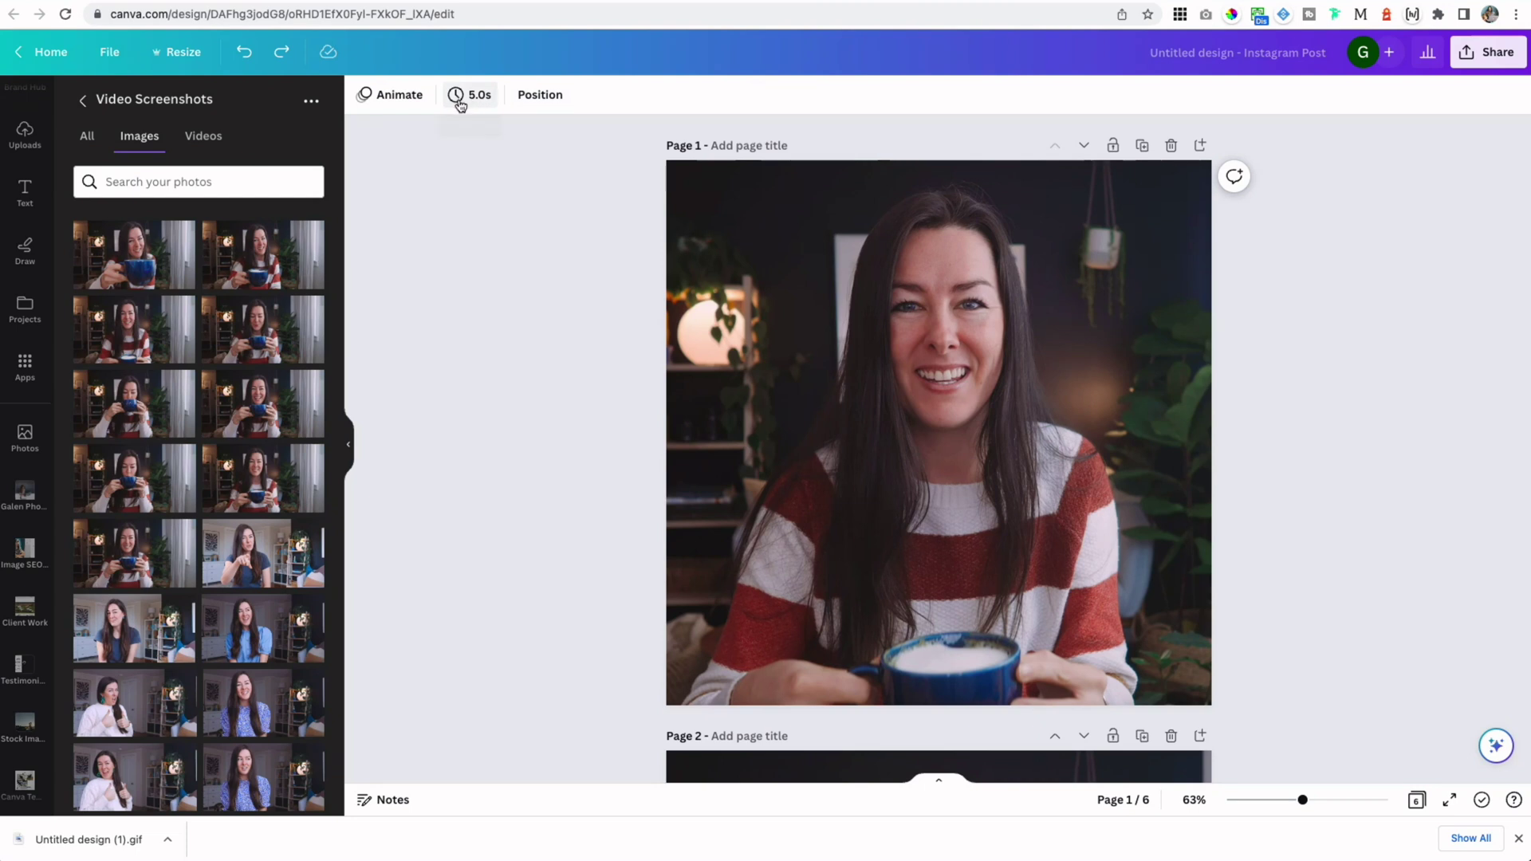
scroll(1141, 264, "down", 1)
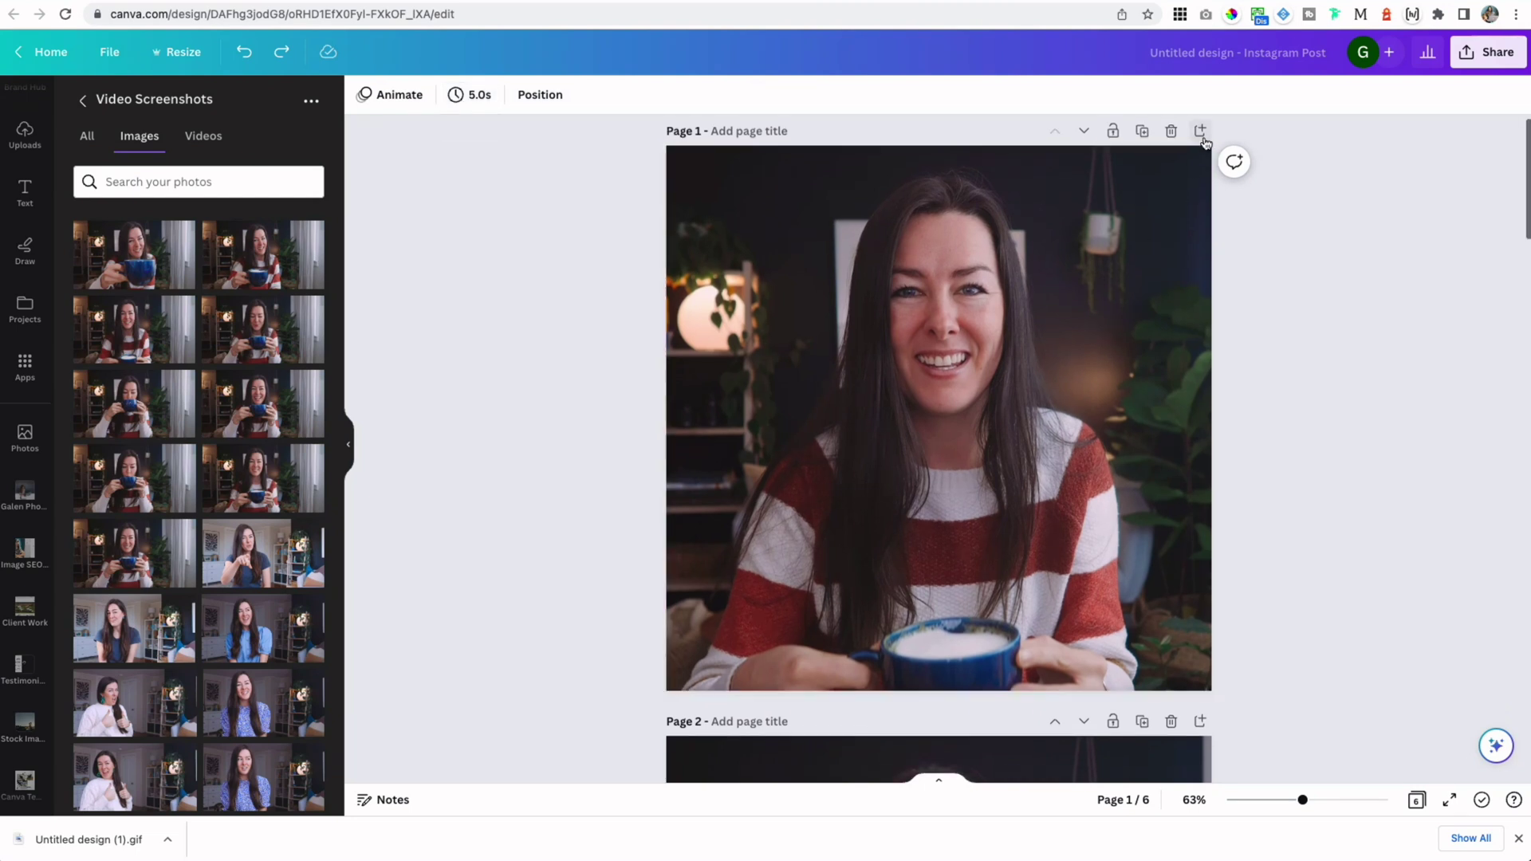
left_click(1199, 130)
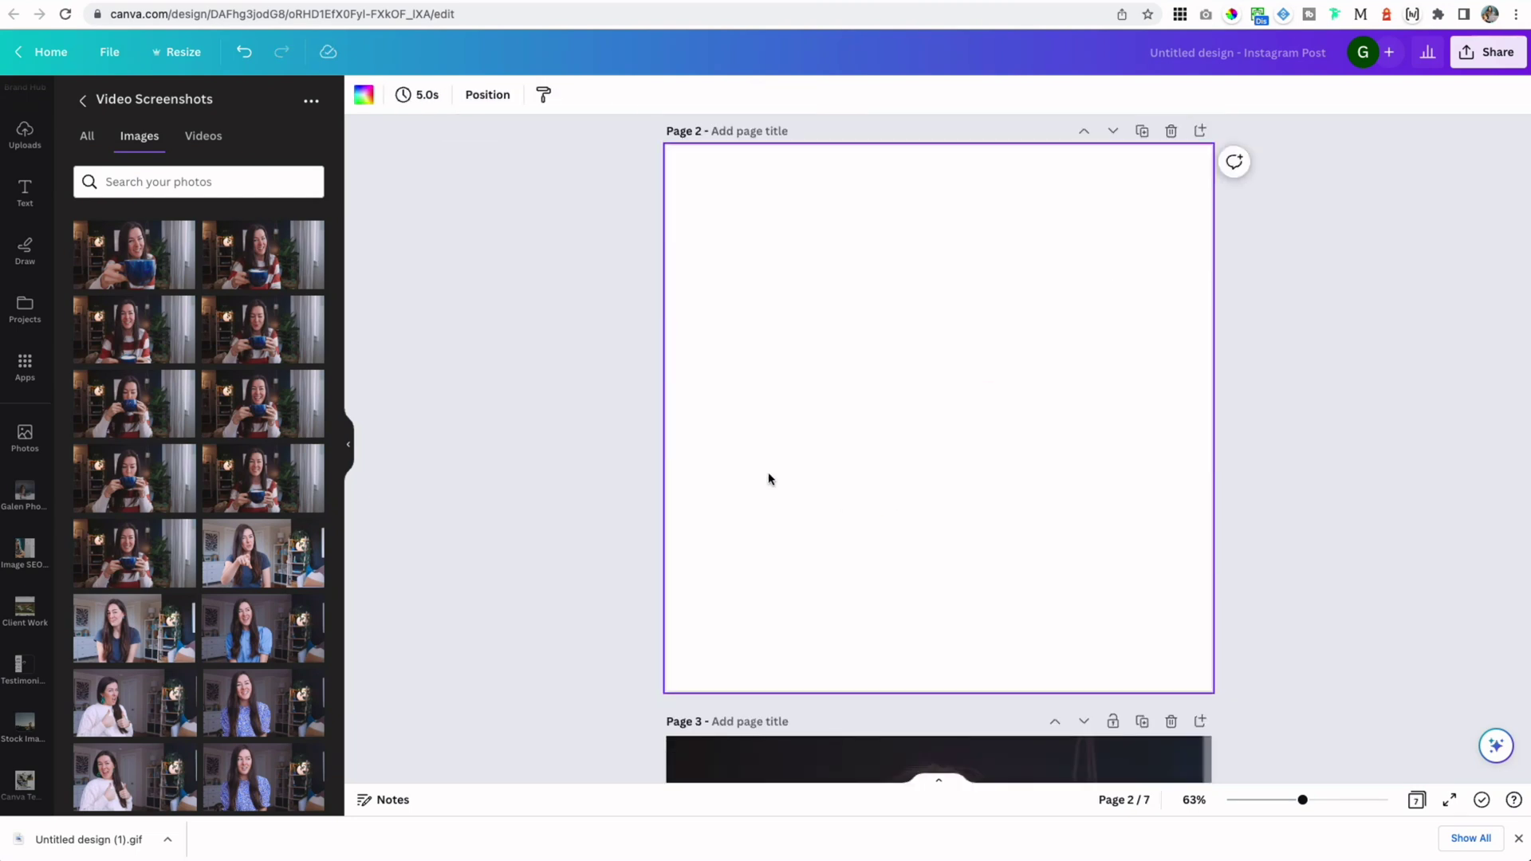
- Place the 17.4s coffee video from Uploads > Videos onto the blank page 2
left_click(203, 138)
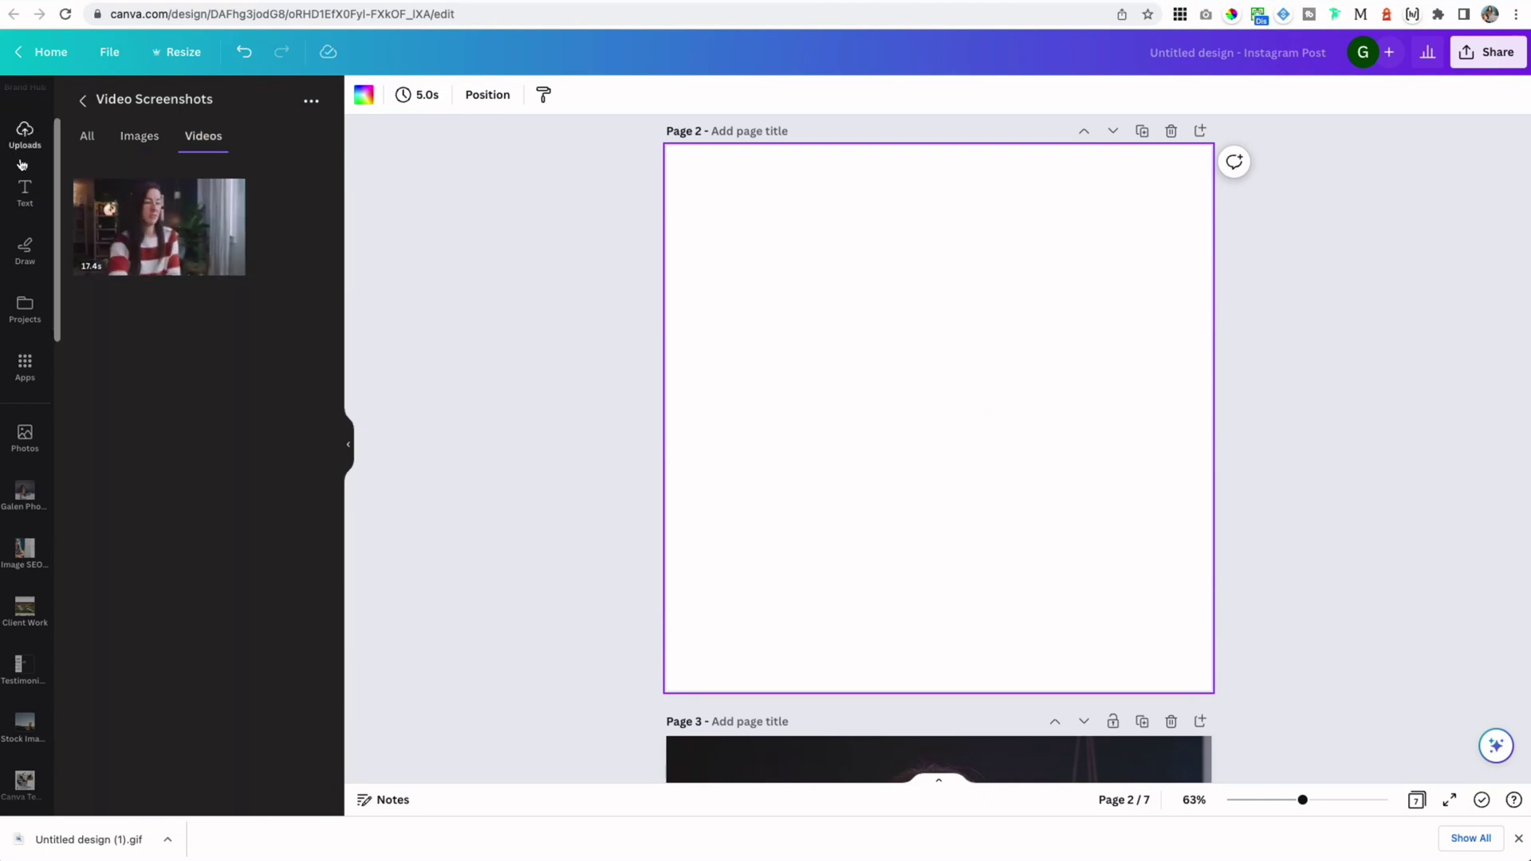
left_click_drag(185, 232, 753, 199)
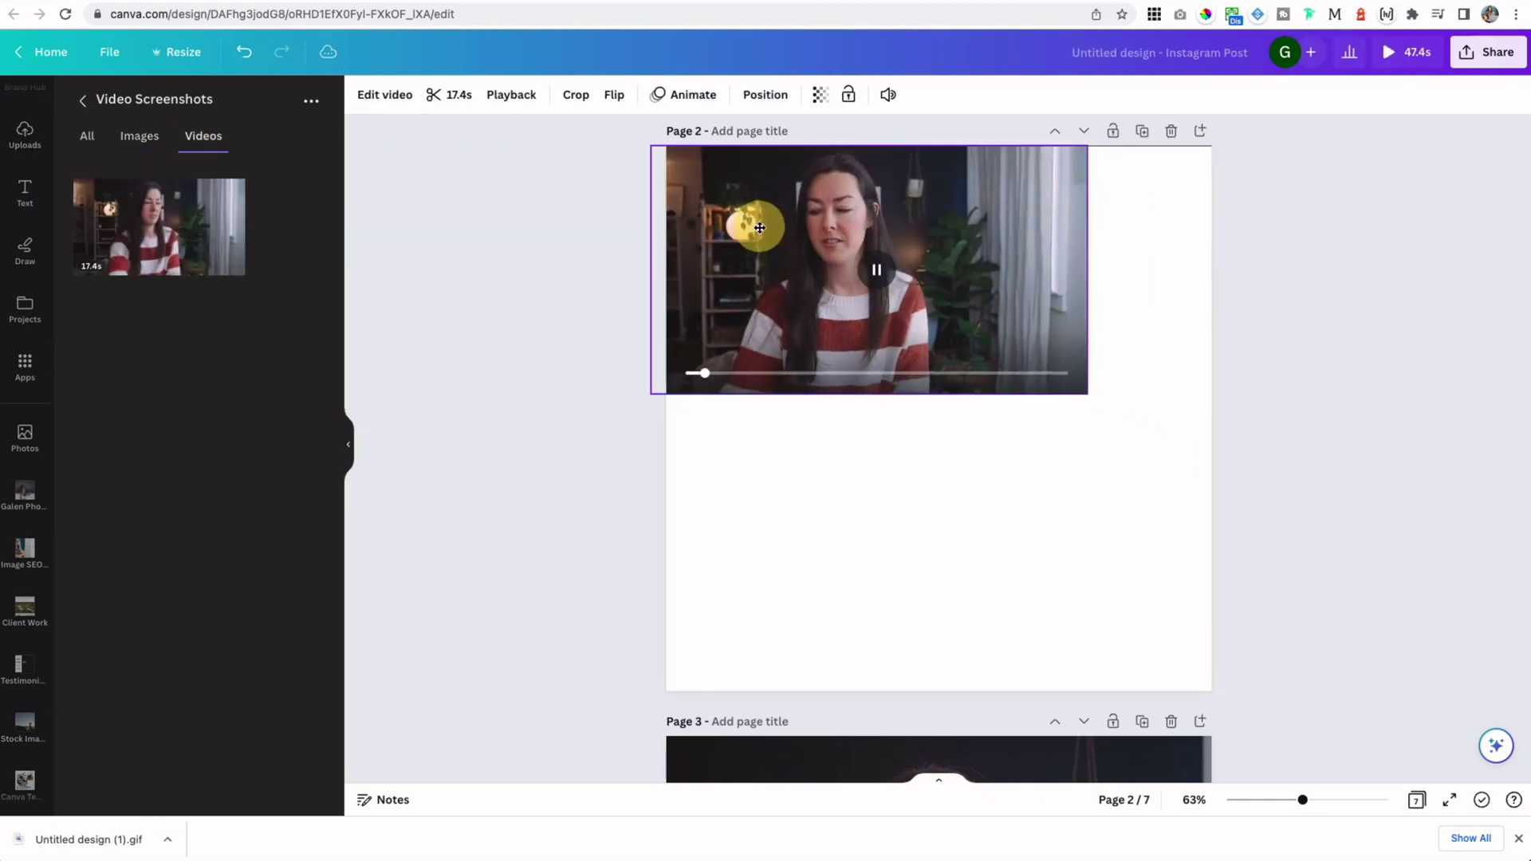
left_click(1066, 529)
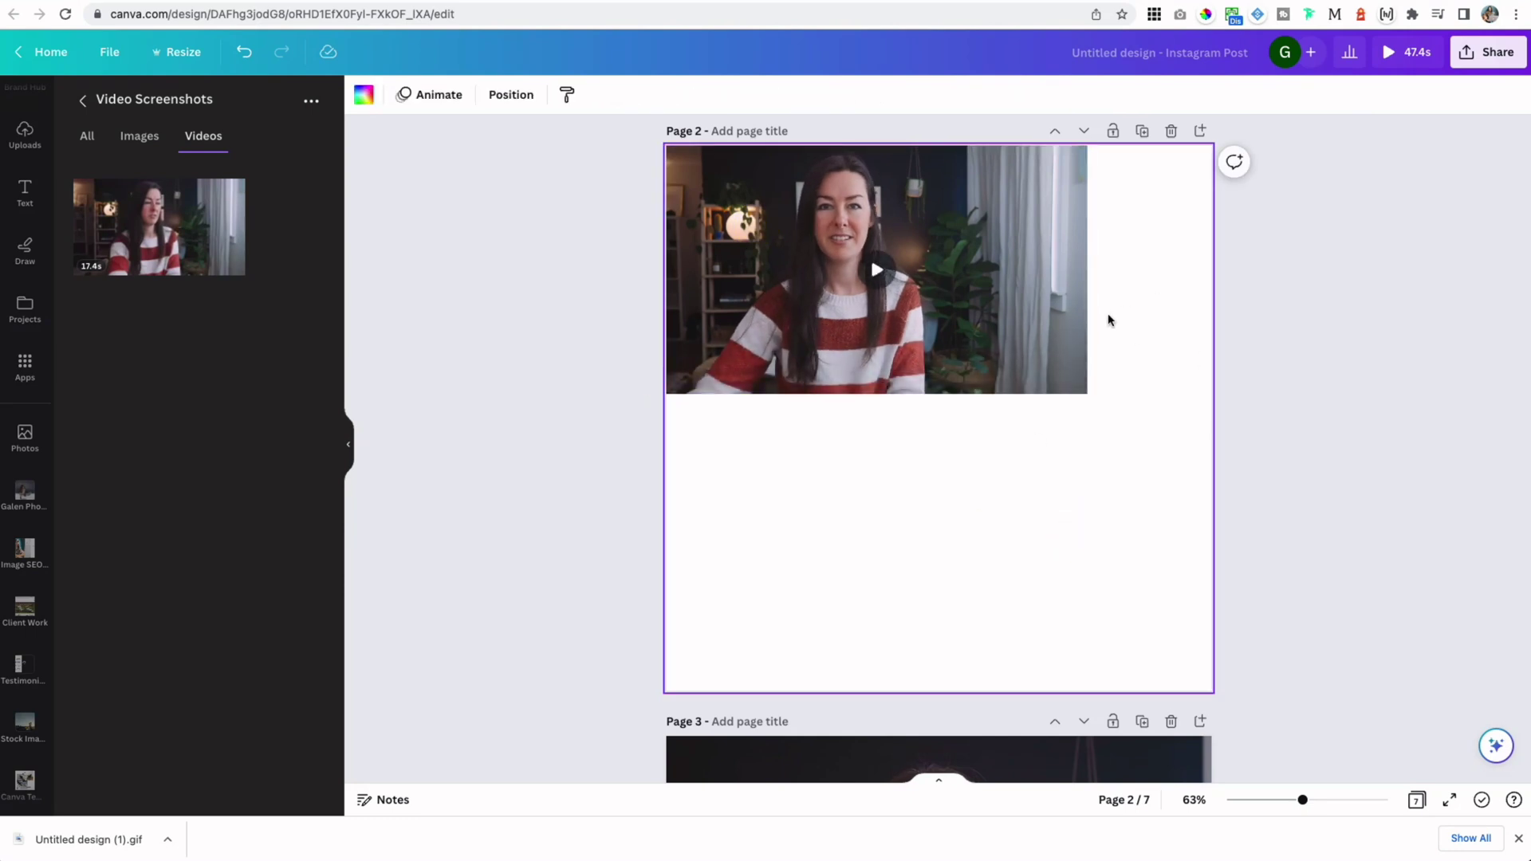
- Nudge the video slightly down and right from page 2's top-left corner
scroll(1107, 318, "up", 2)
left_click(967, 290)
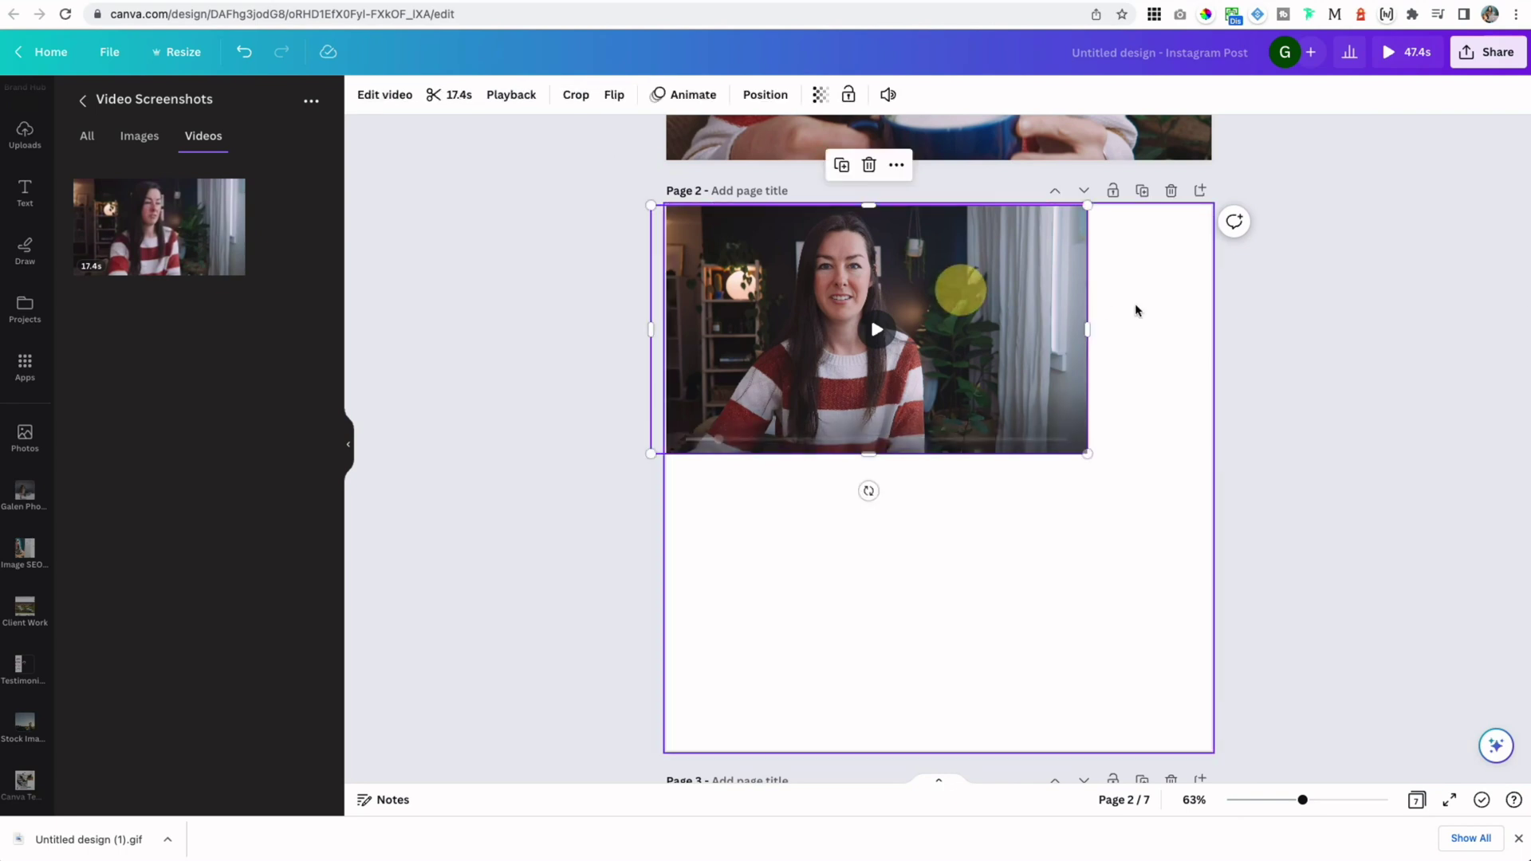
left_click(1159, 298)
left_click(1021, 307)
left_click_drag(1023, 309, 1057, 362)
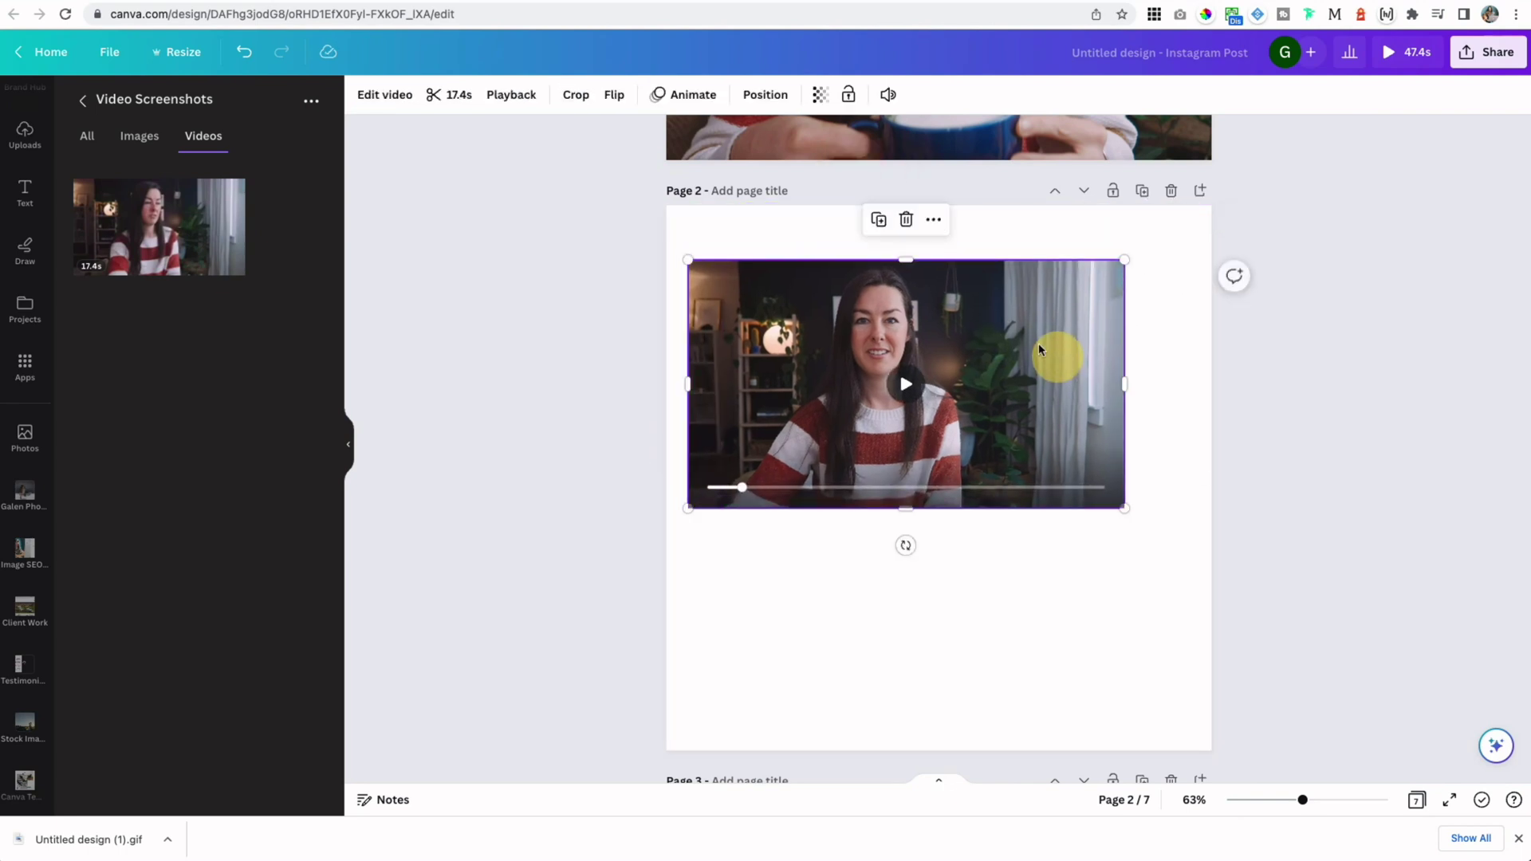
scroll(1147, 245, "up", 3)
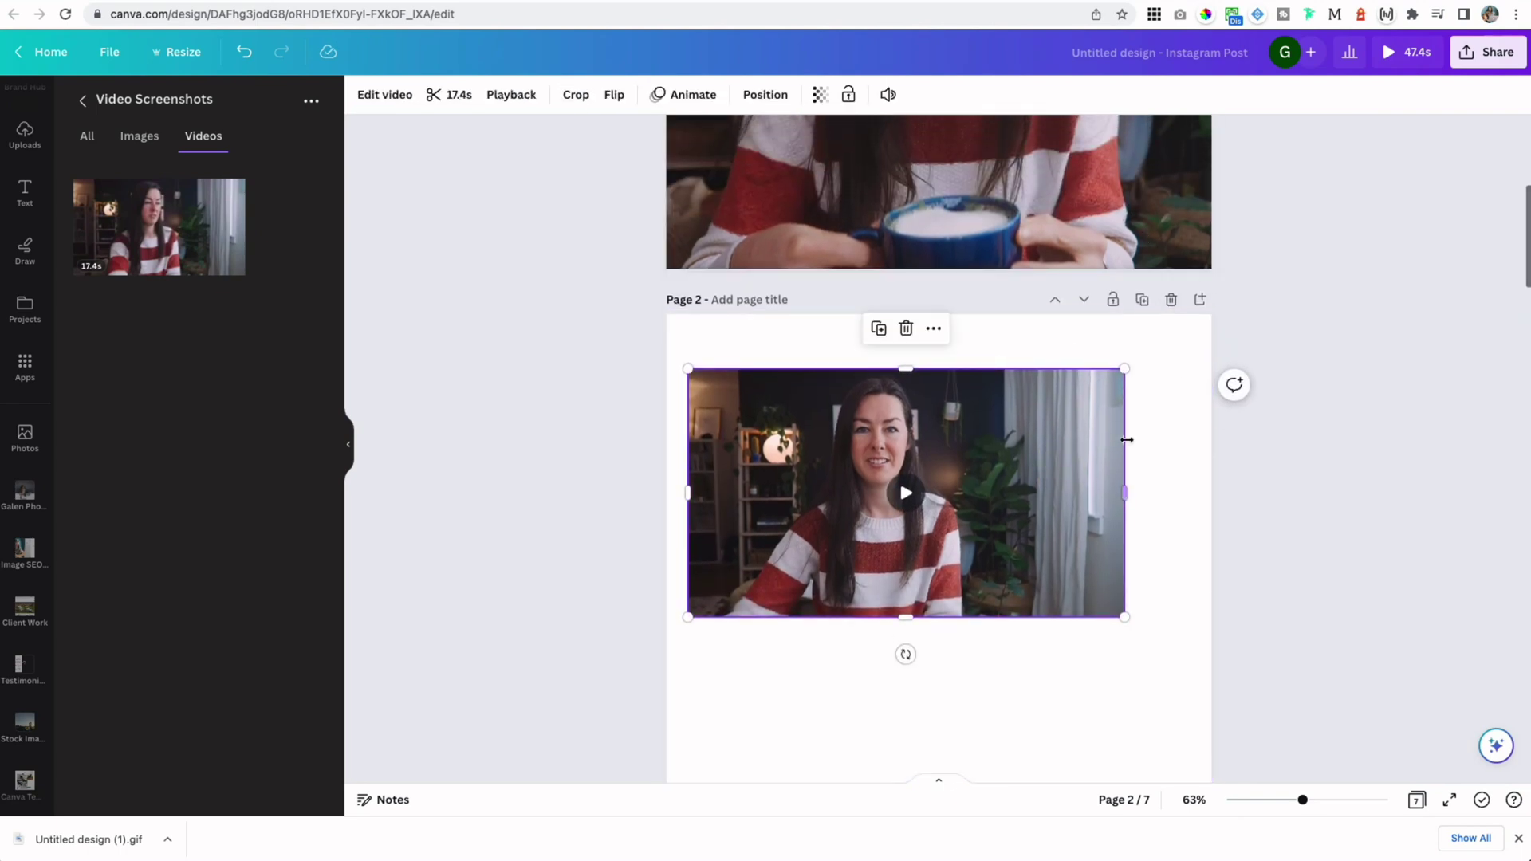
left_click(1159, 420)
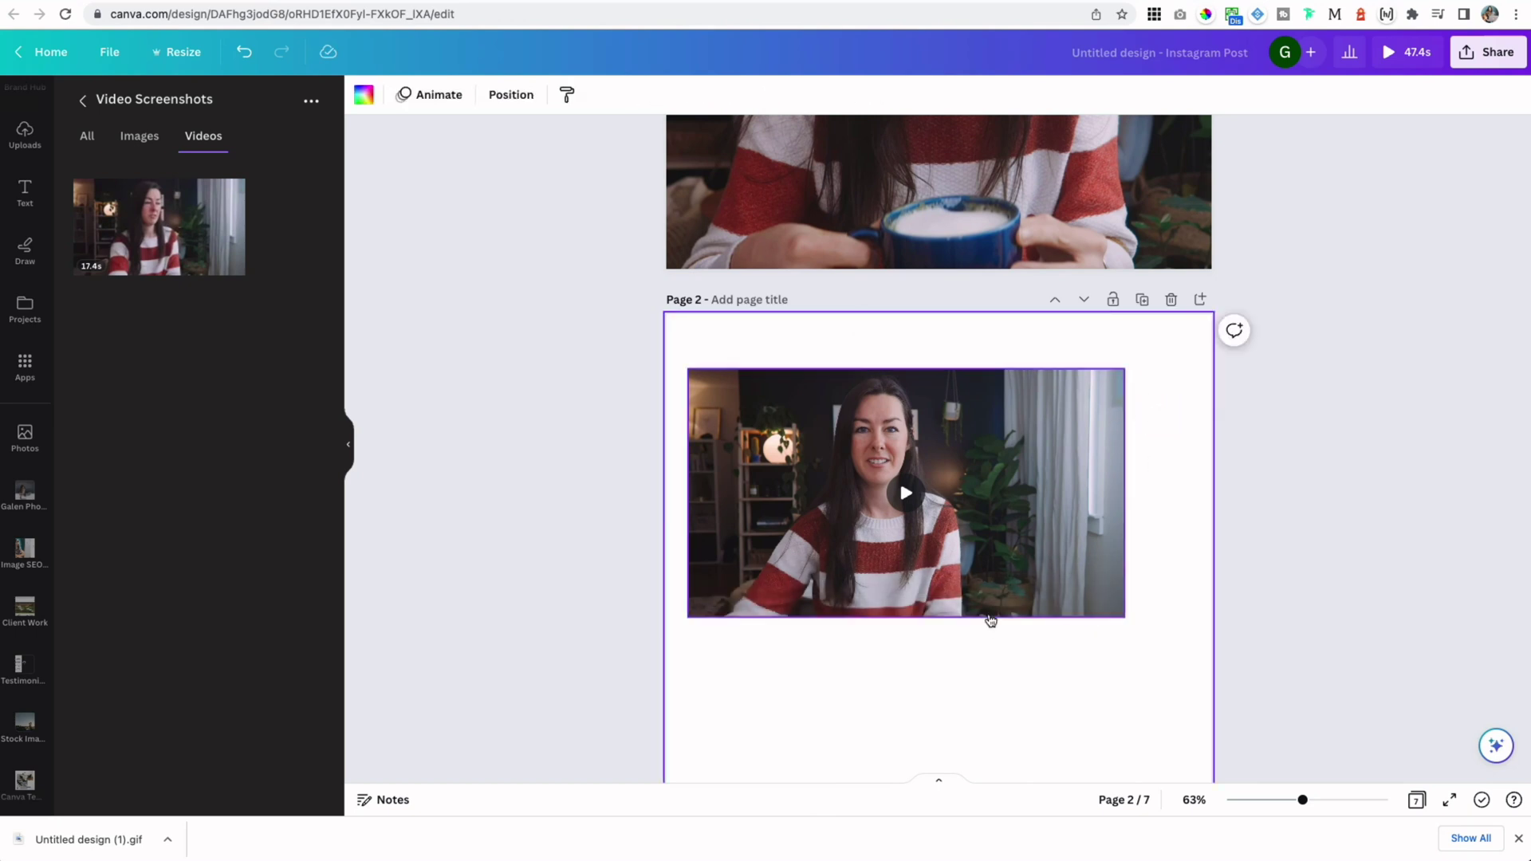
scroll(1101, 512, "down", 1)
scroll(1180, 422, "up", 5)
left_click(1143, 293)
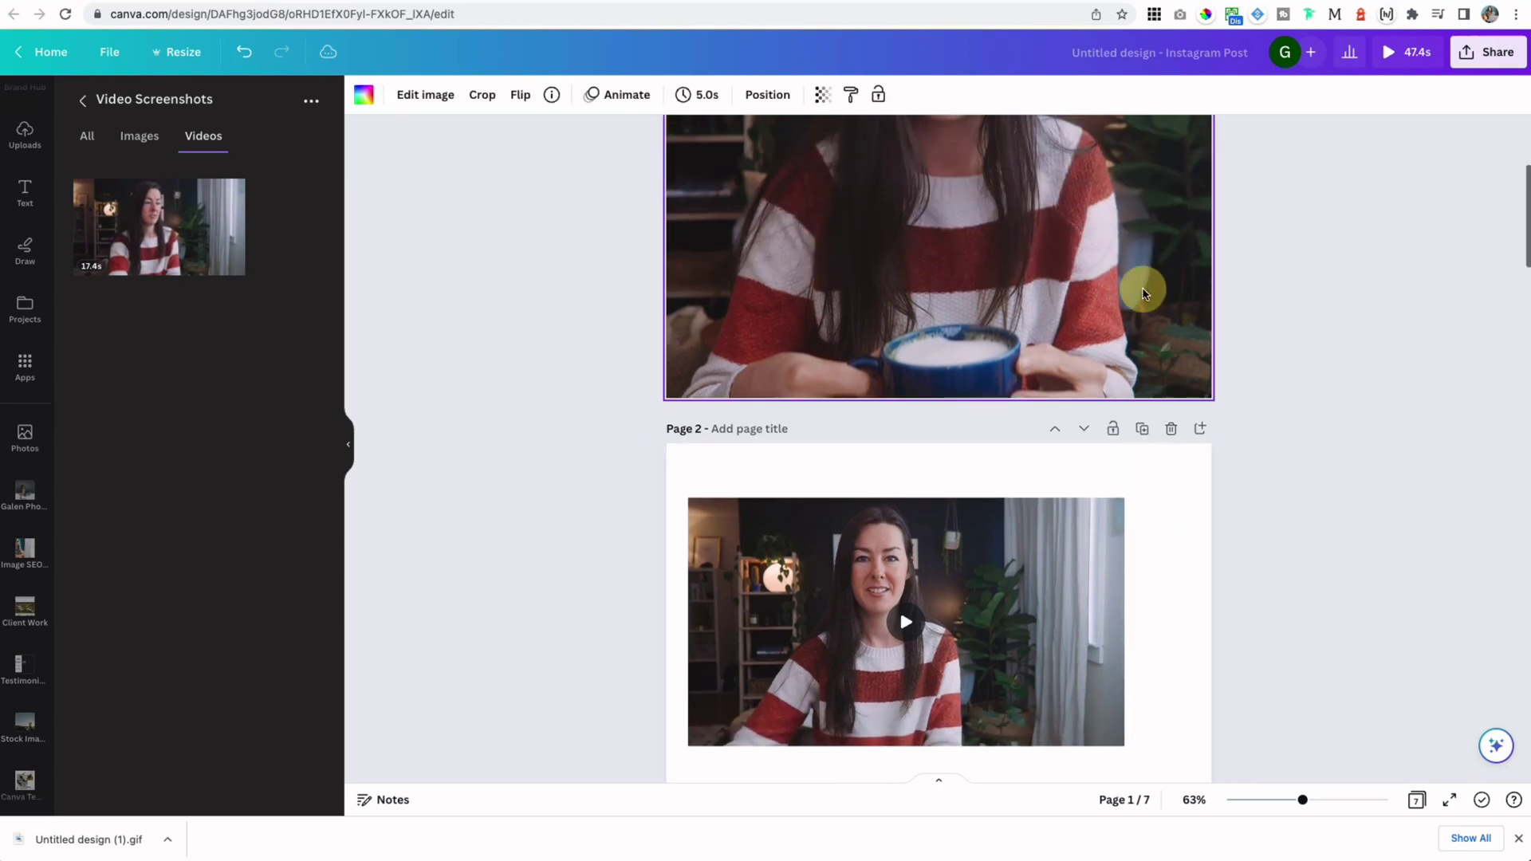
- Delete page 2, the page holding the video
left_click(705, 96)
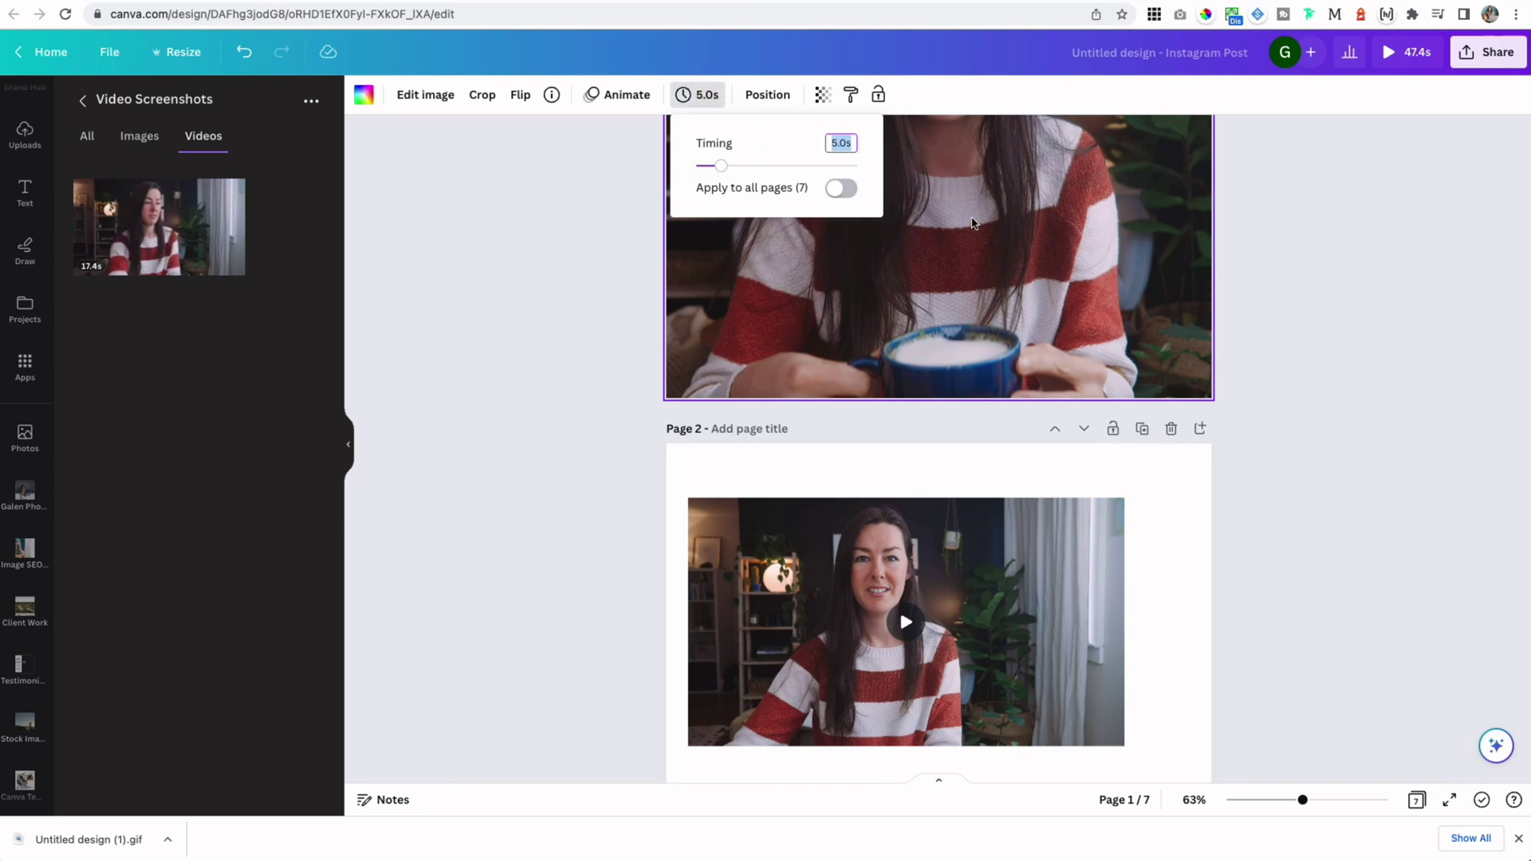
left_click(1177, 536)
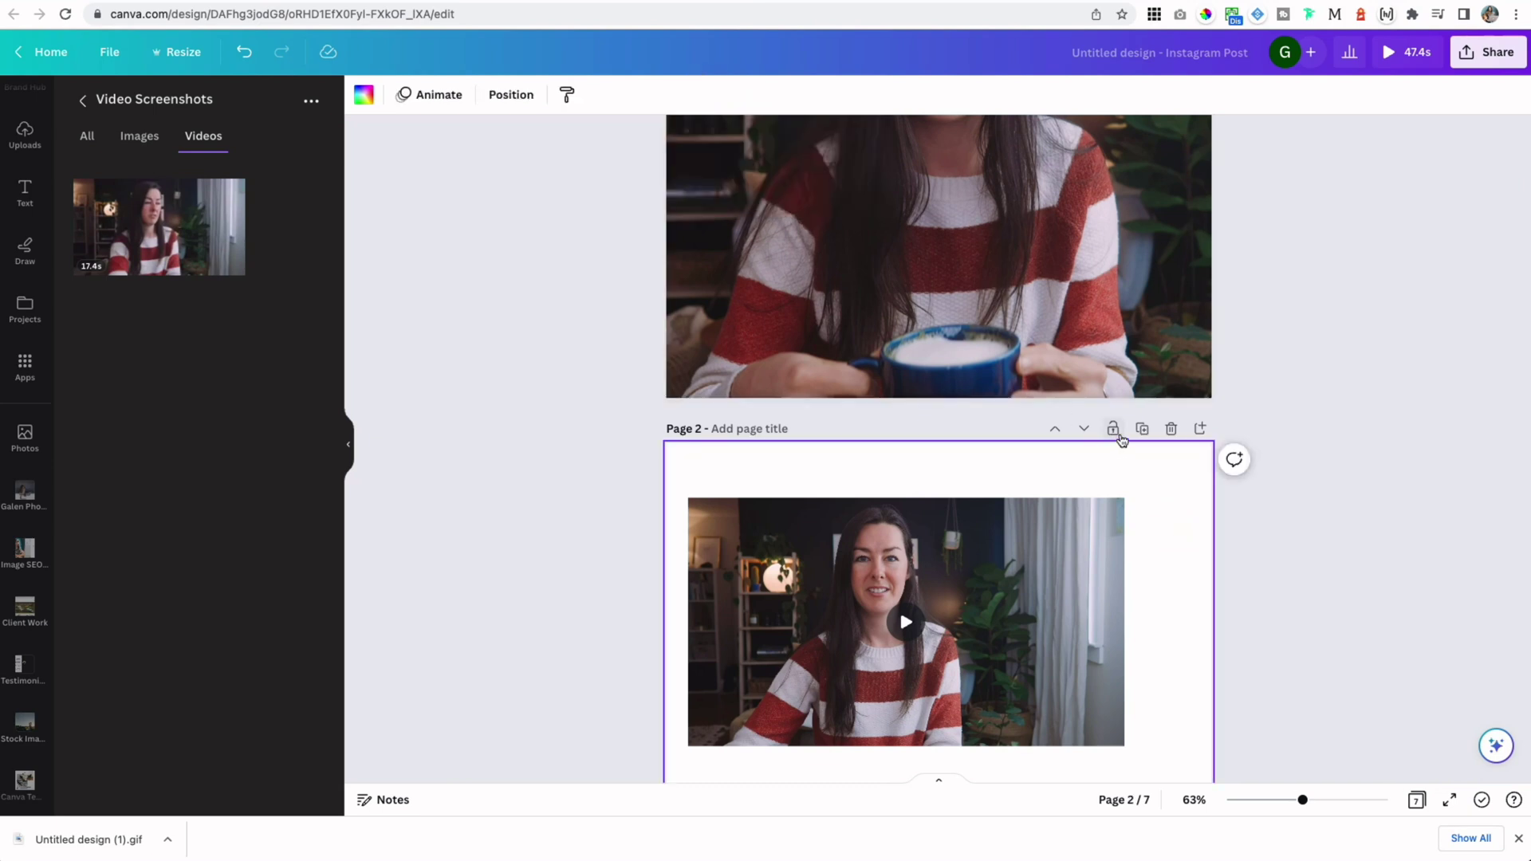
left_click(1172, 430)
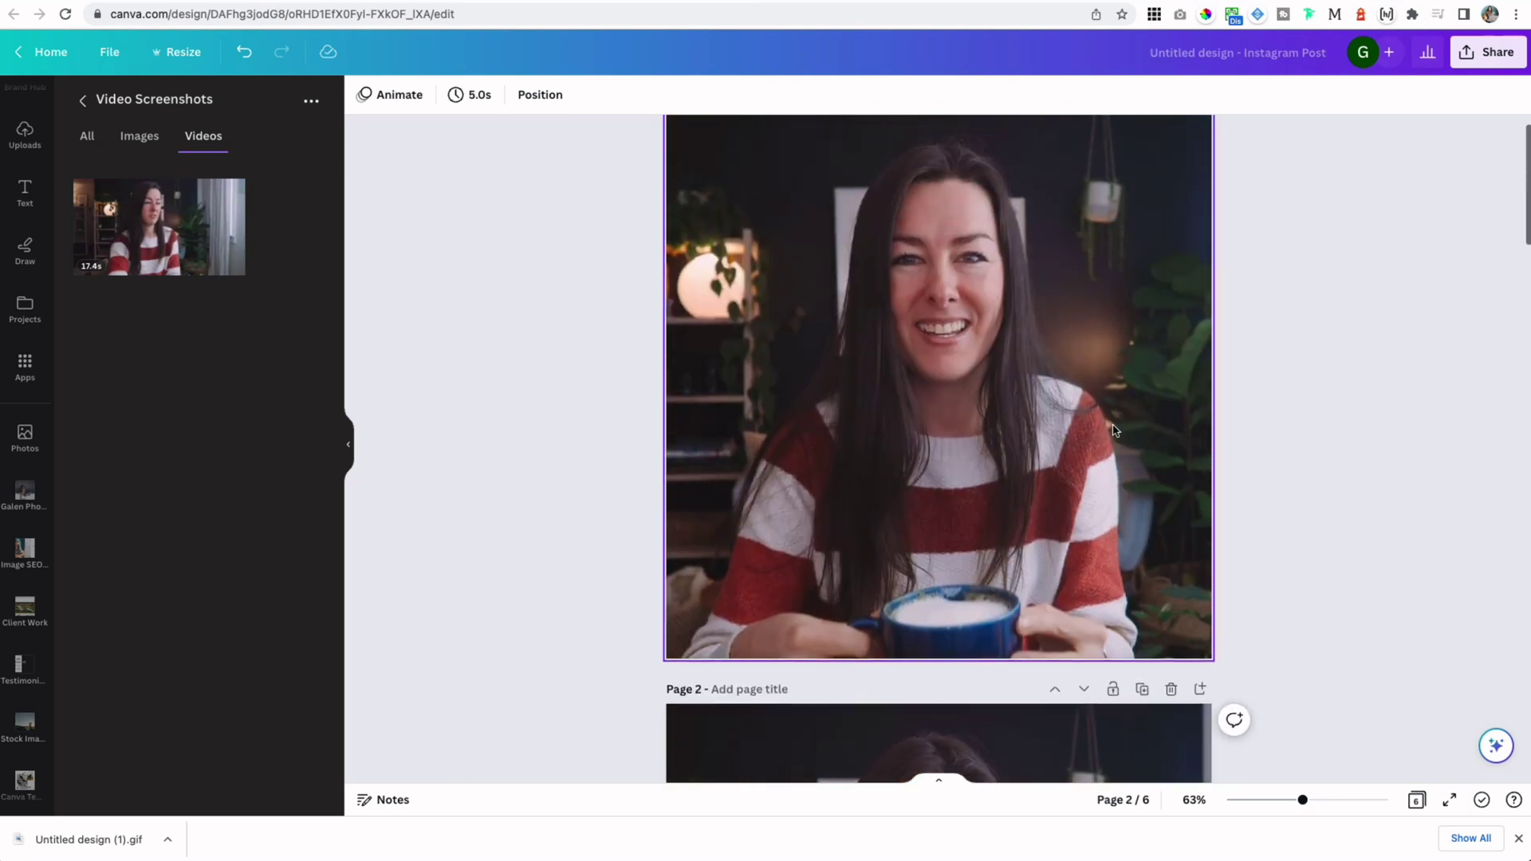
- Set page 1's duration to 0.2s and apply it to all pages
left_click(475, 101)
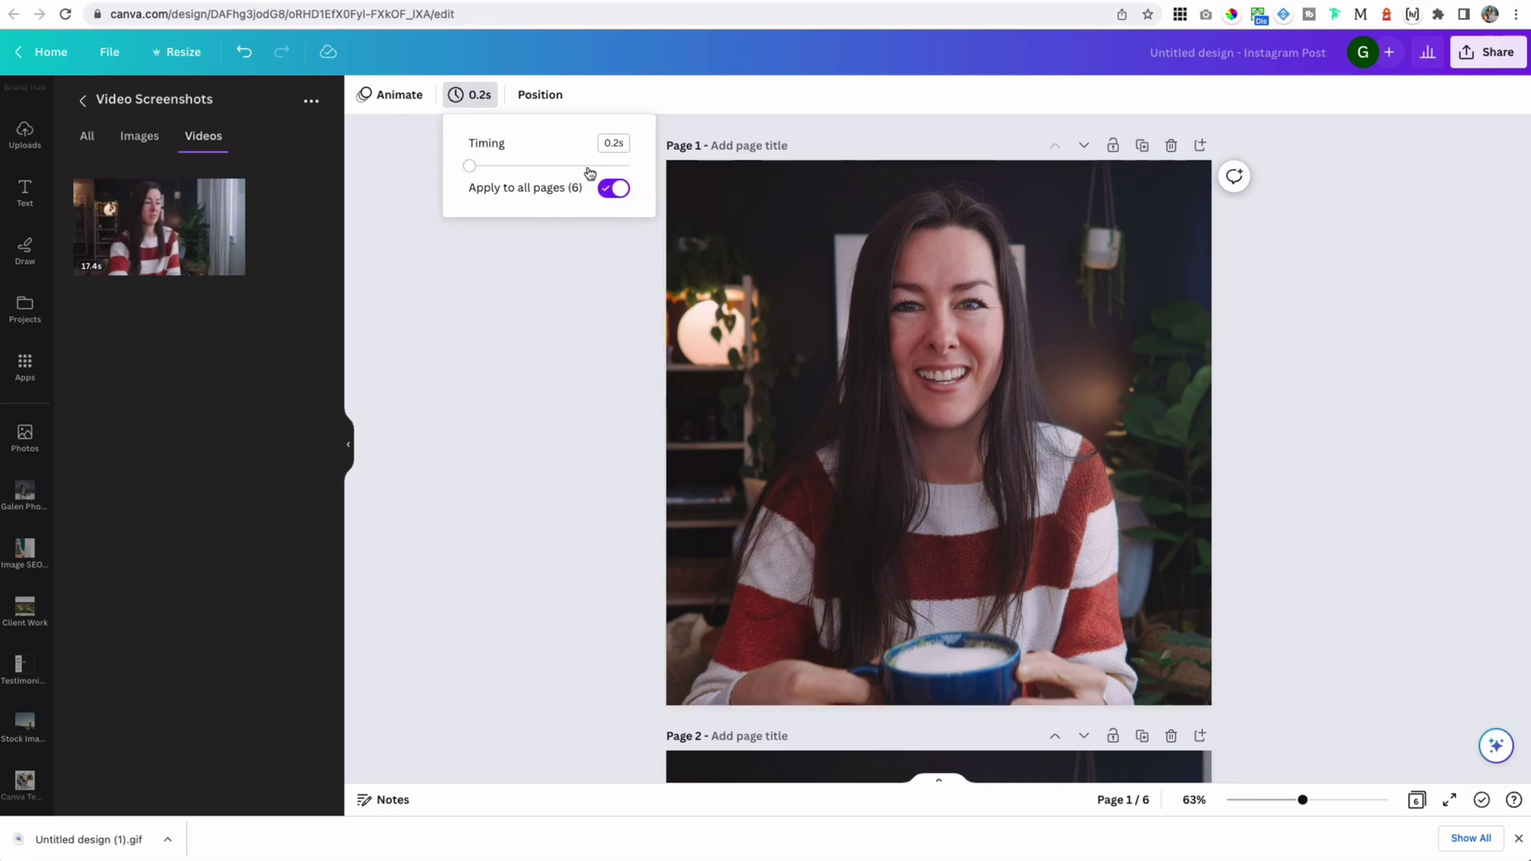
left_click(610, 145)
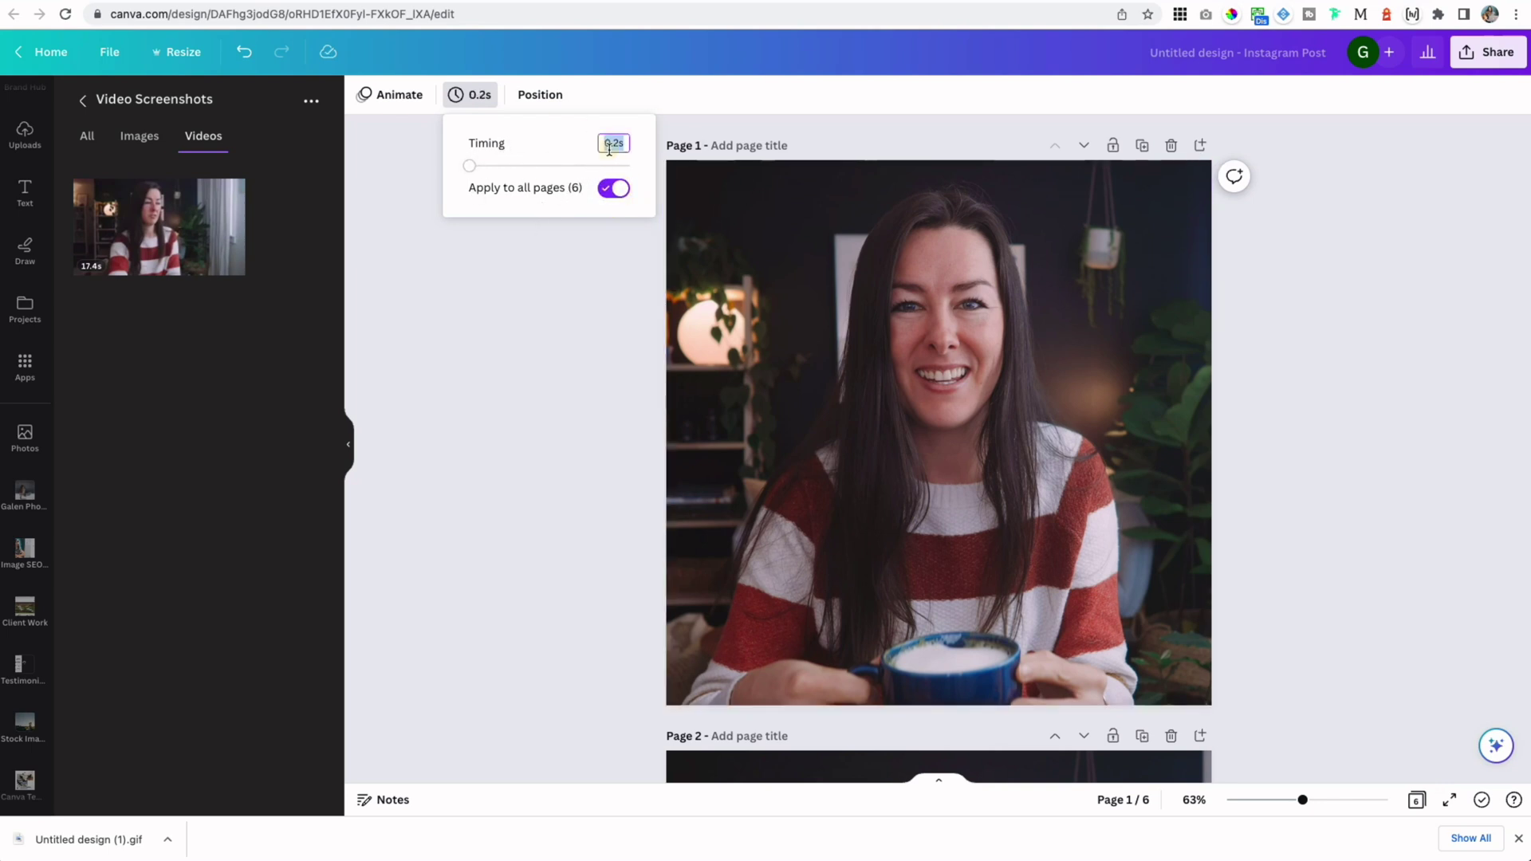
left_click(548, 343)
- Download the design via Share > Download with the file type changed from MP4 Video to GIF
left_click(1481, 55)
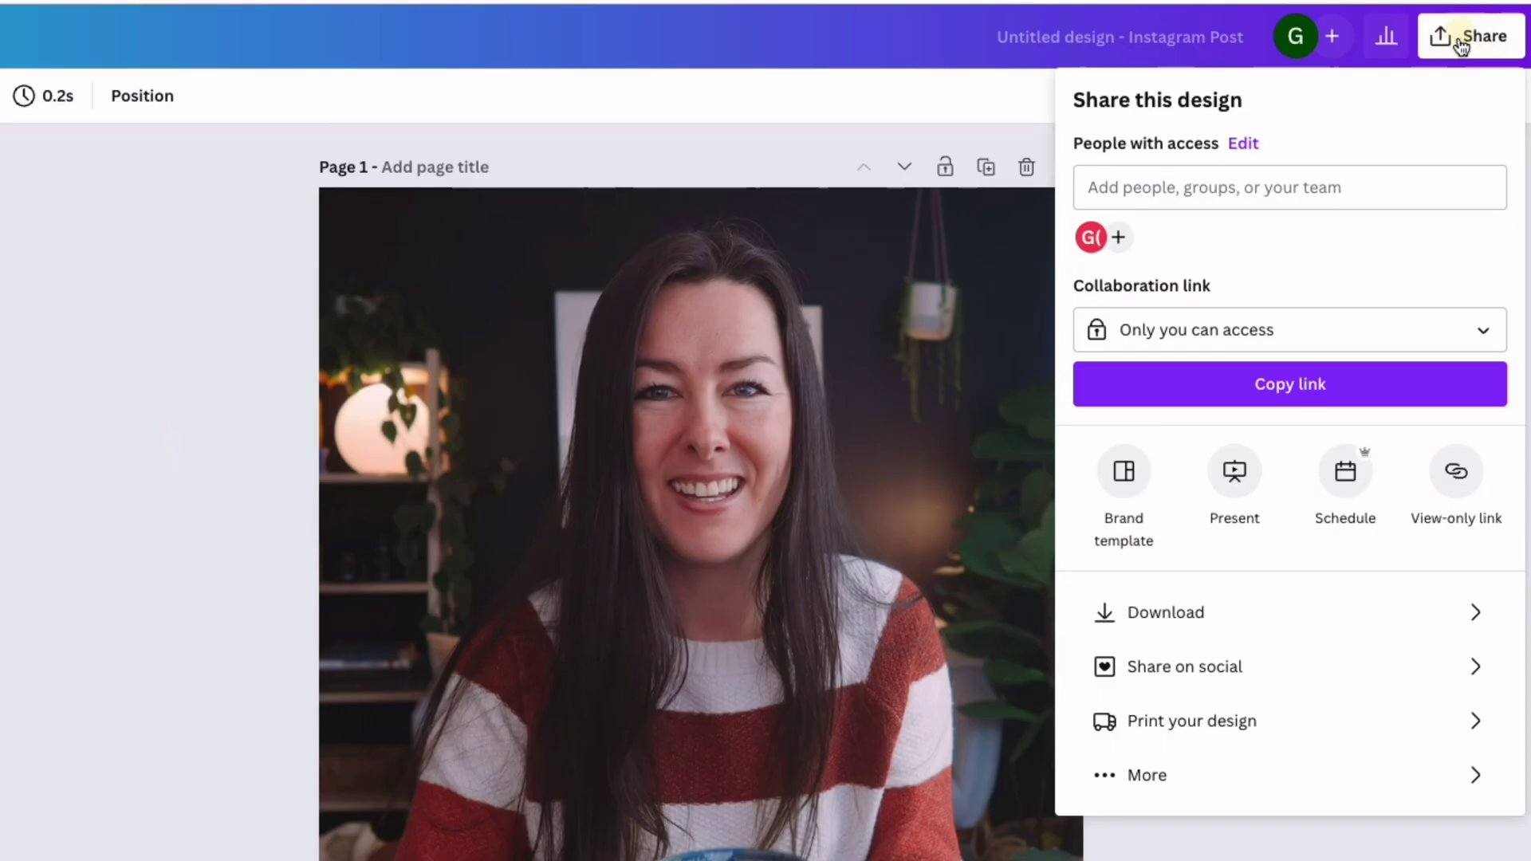
left_click(1290, 461)
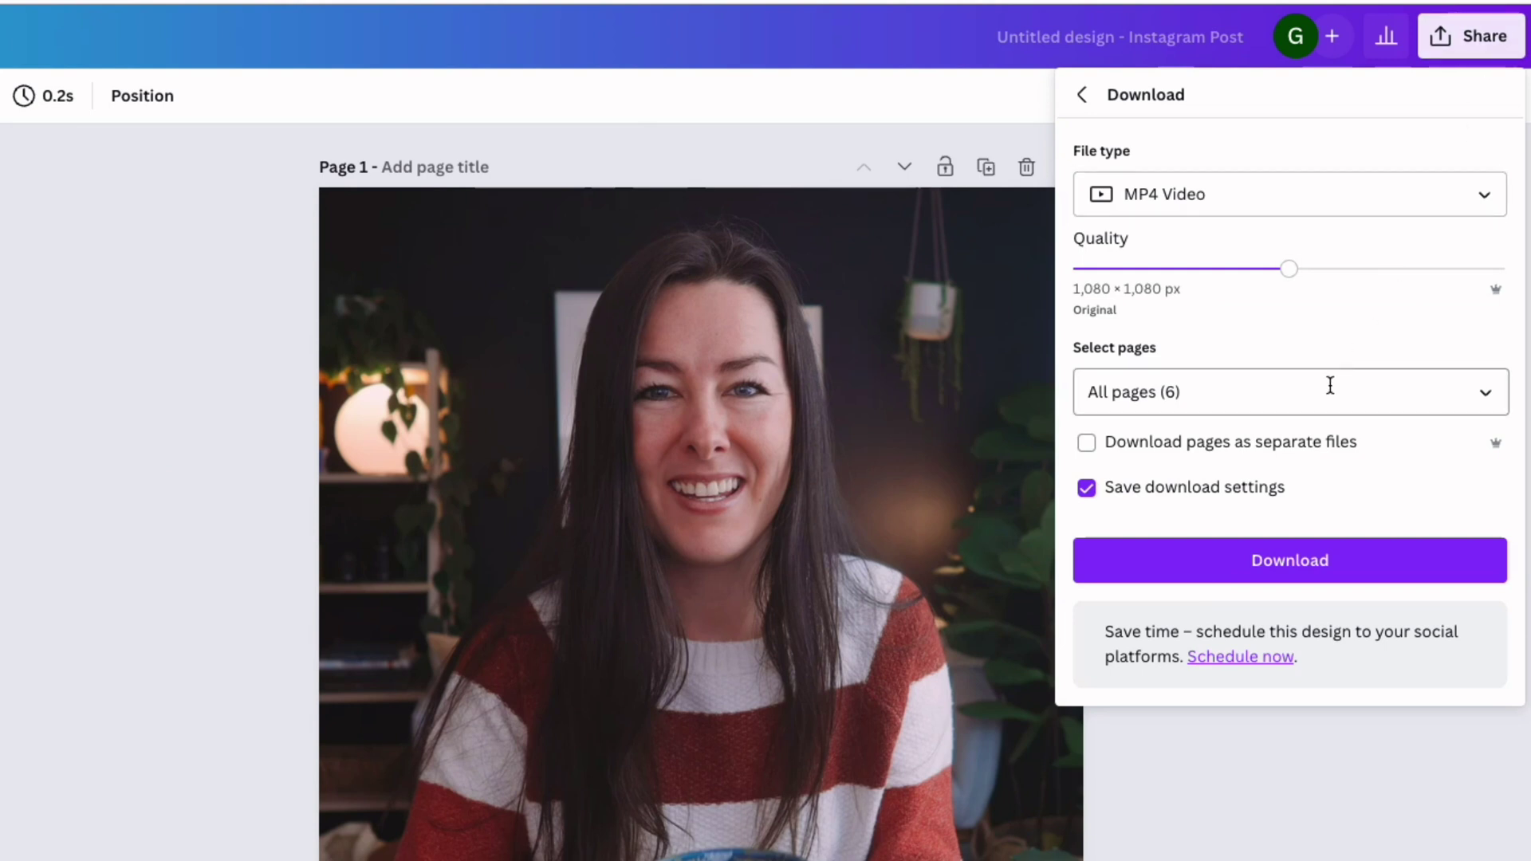
left_click(1190, 197)
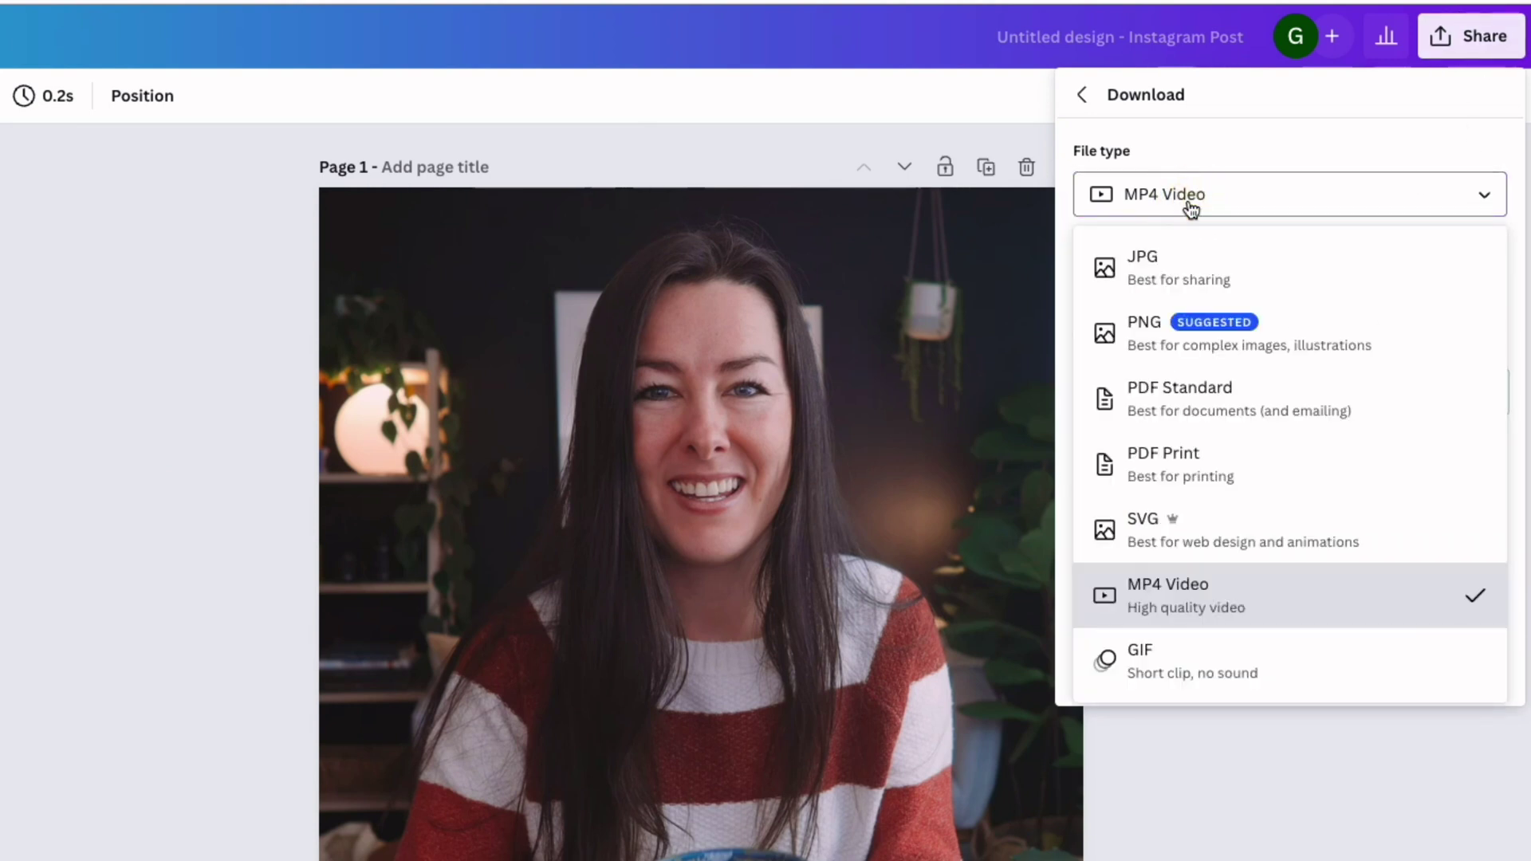
left_click(1187, 659)
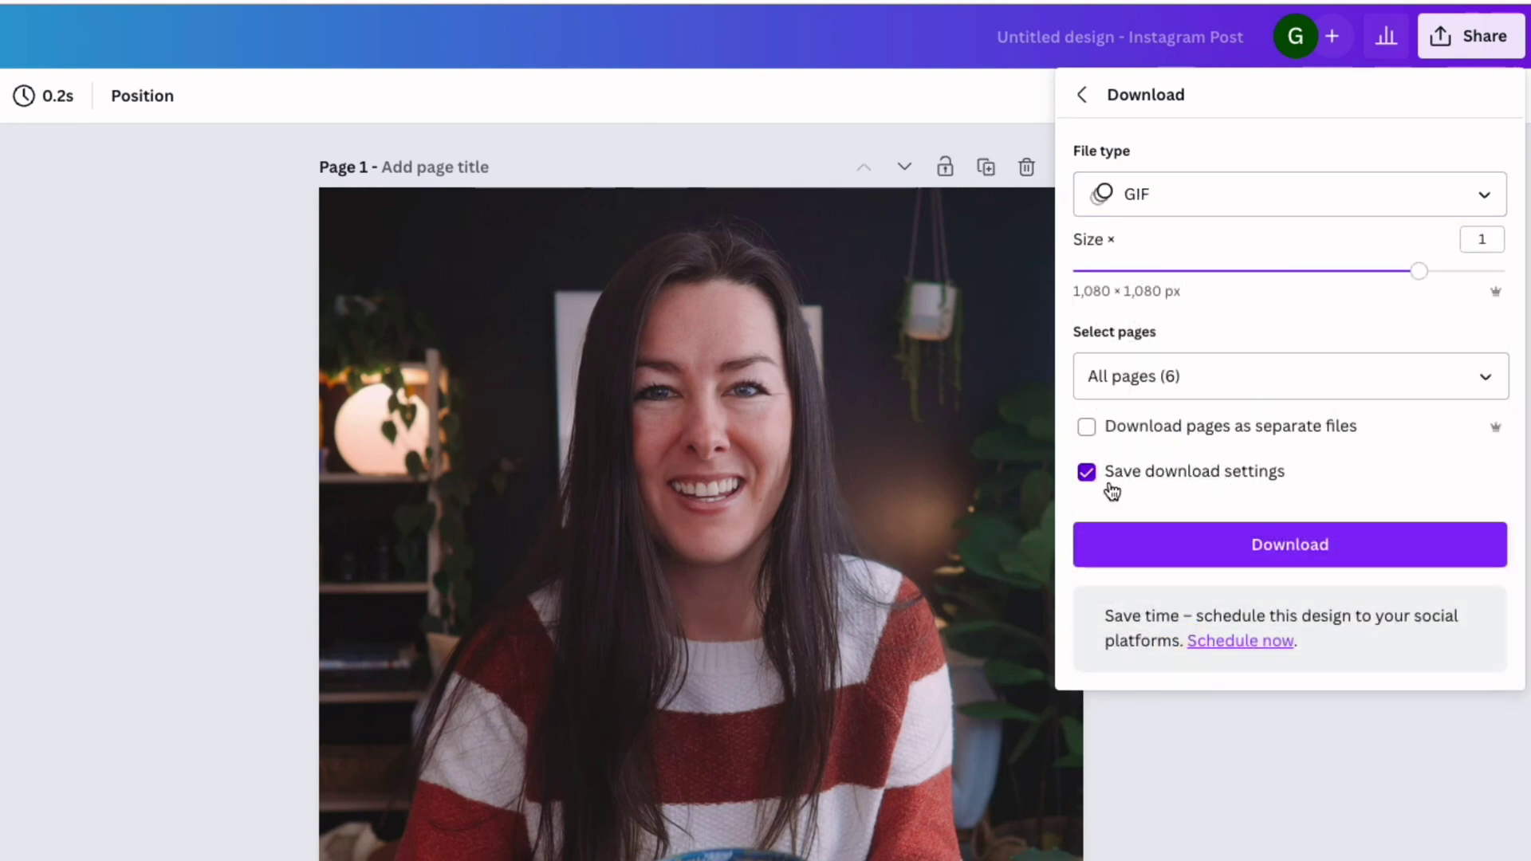
left_click(1297, 553)
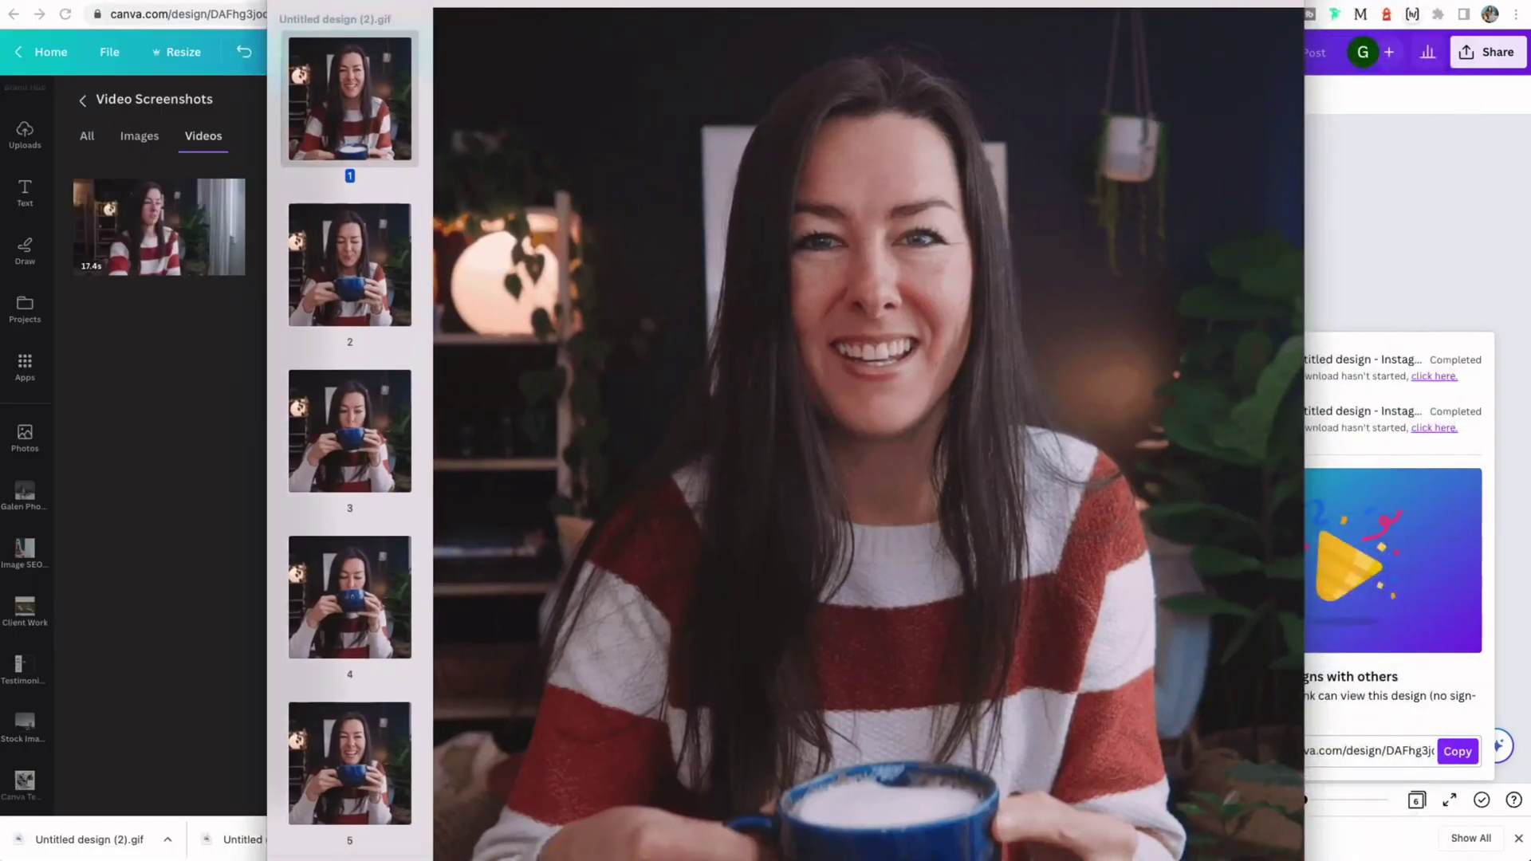
- View Untitled design (2).gif's second and third frames in Preview, then close it
left_click_drag(1291, 855, 932, 664)
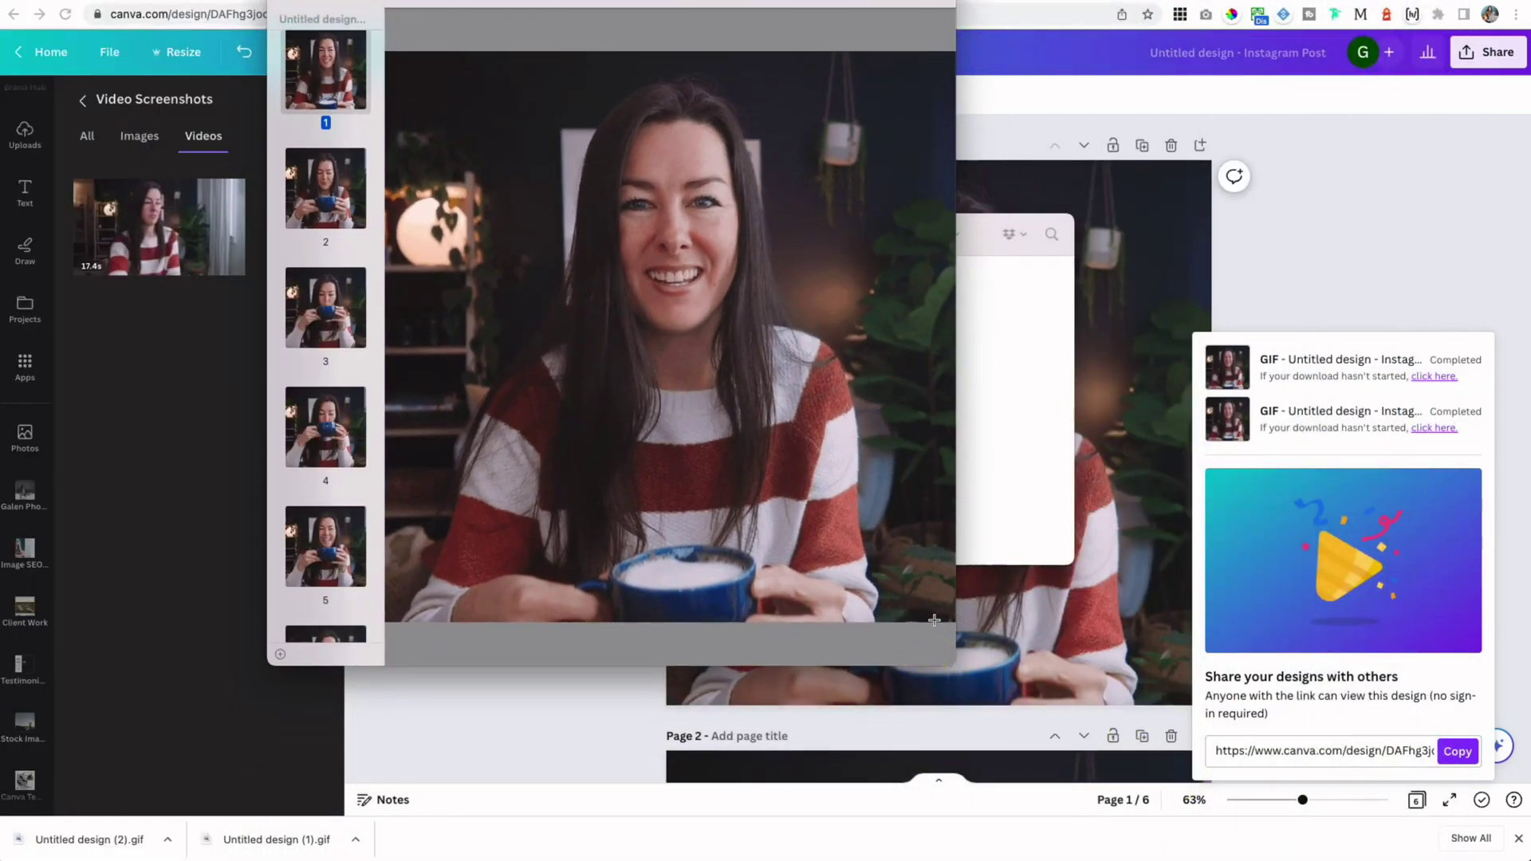
left_click(308, 167)
left_click(309, 307)
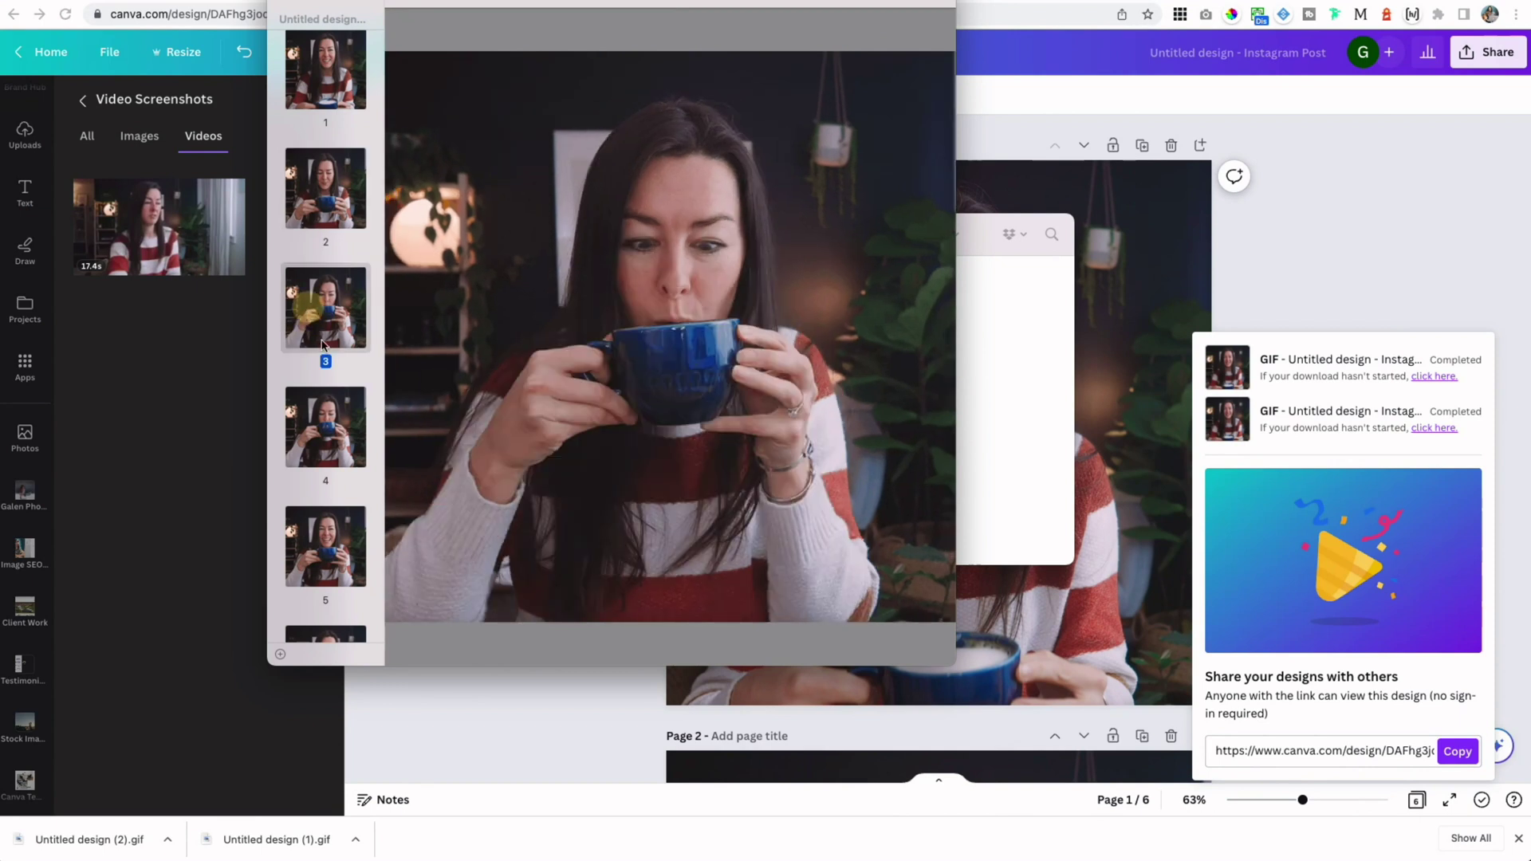
key("super+w")
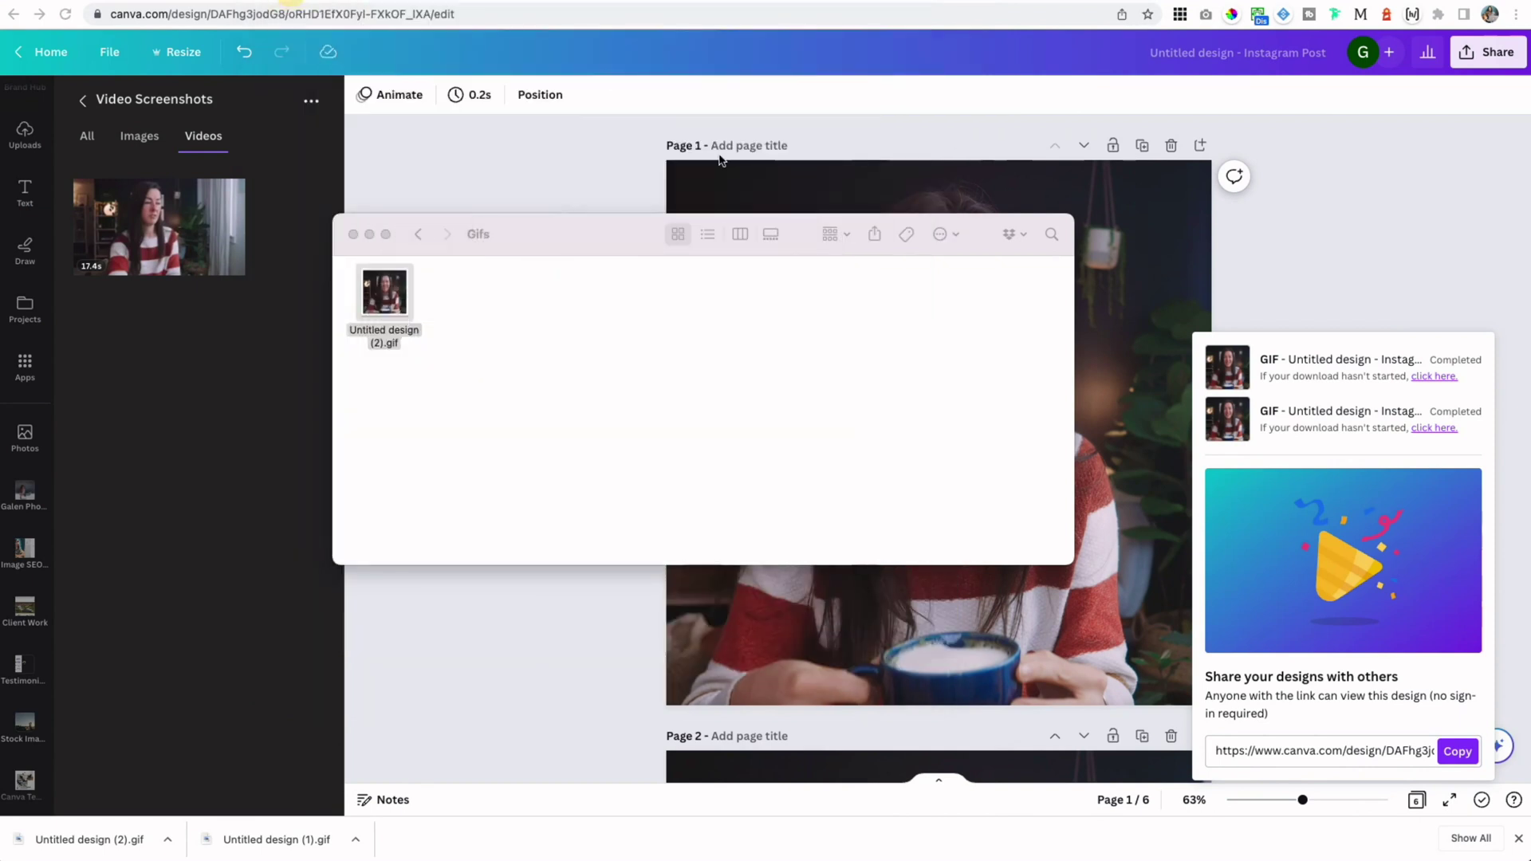
- Play the GIF in Quick Look from the Gifs folder, then close the folder window
left_click(576, 358)
left_click(396, 302)
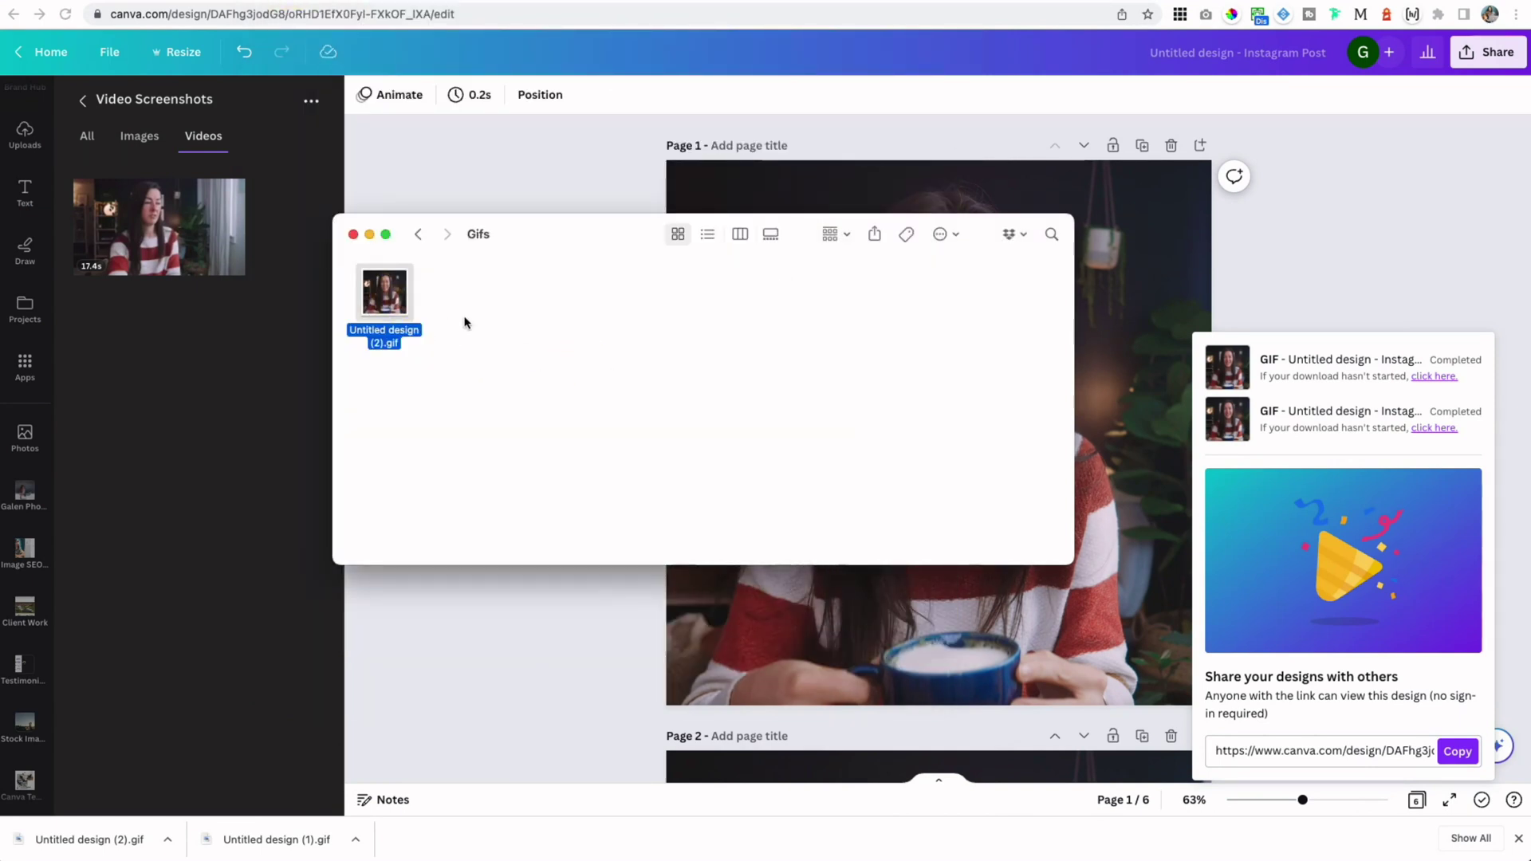
key("space")
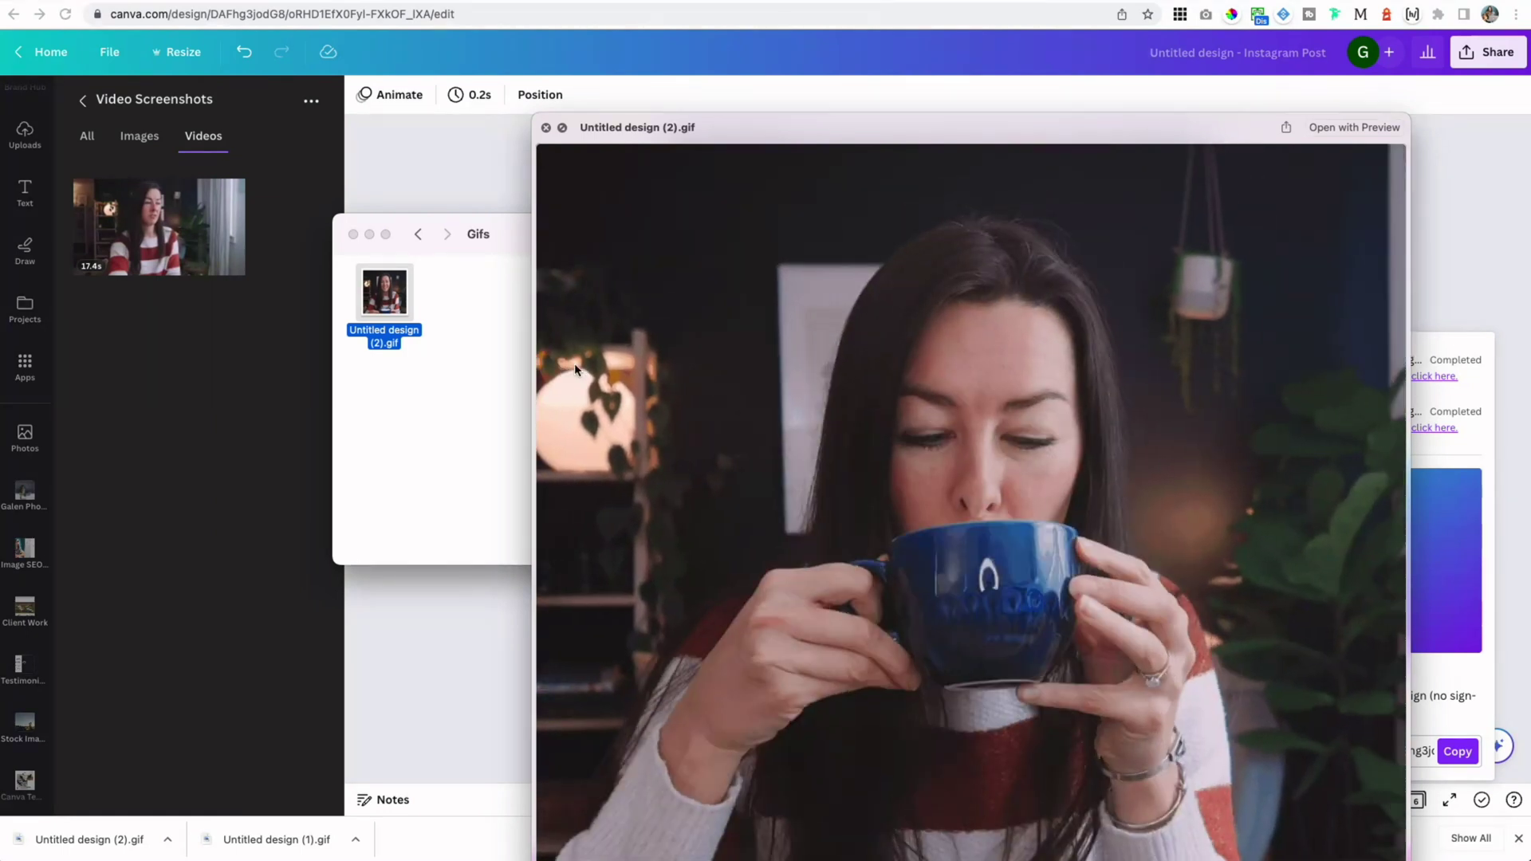
key("space")
left_click(353, 233)
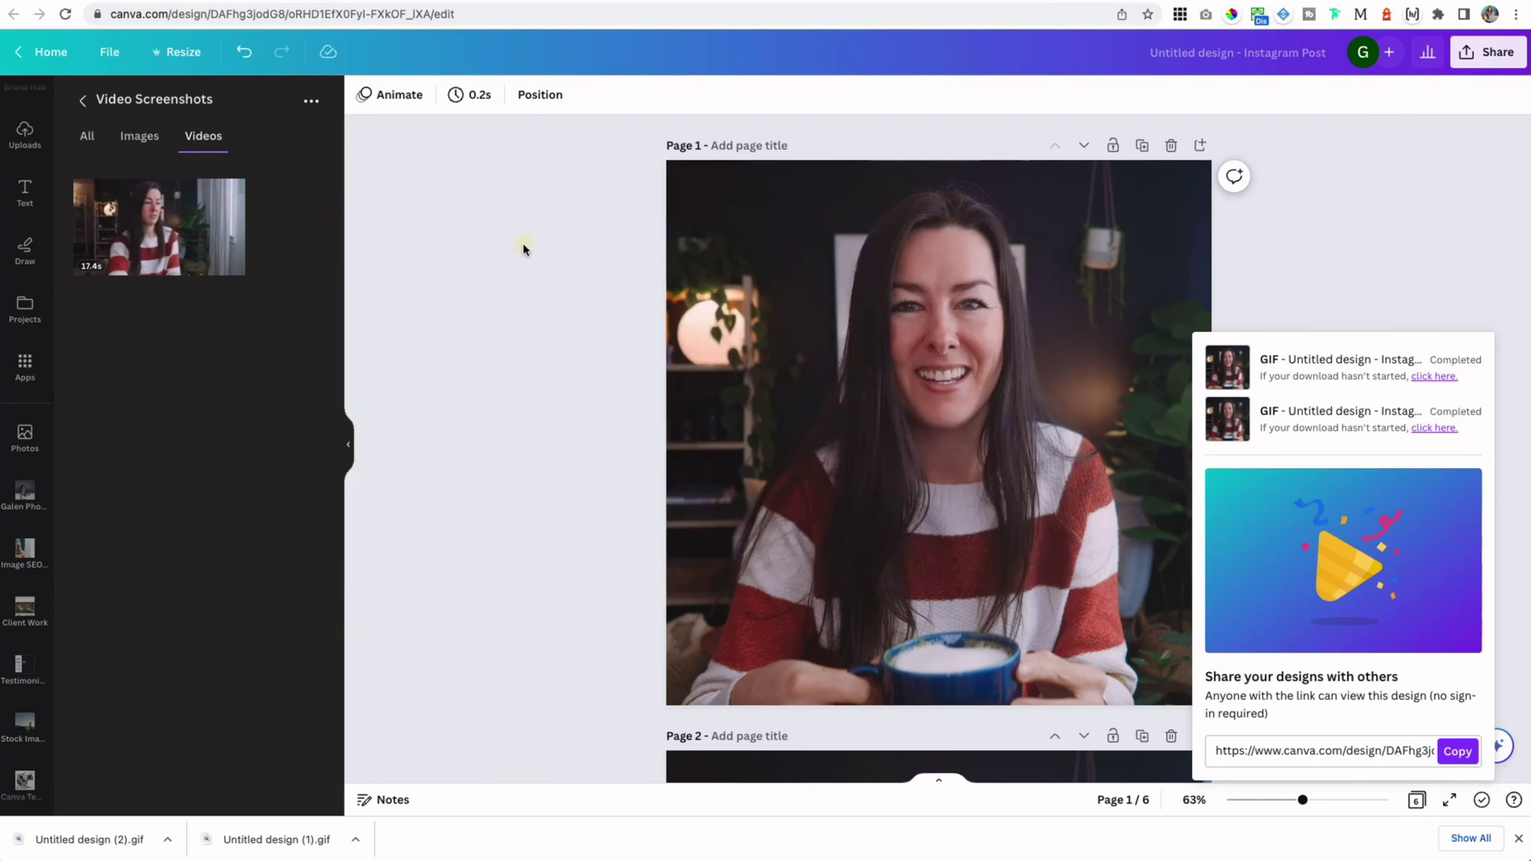
- Remove the backgrounds from the page 1 and page 2 photos with BG Remover
left_click(1480, 804)
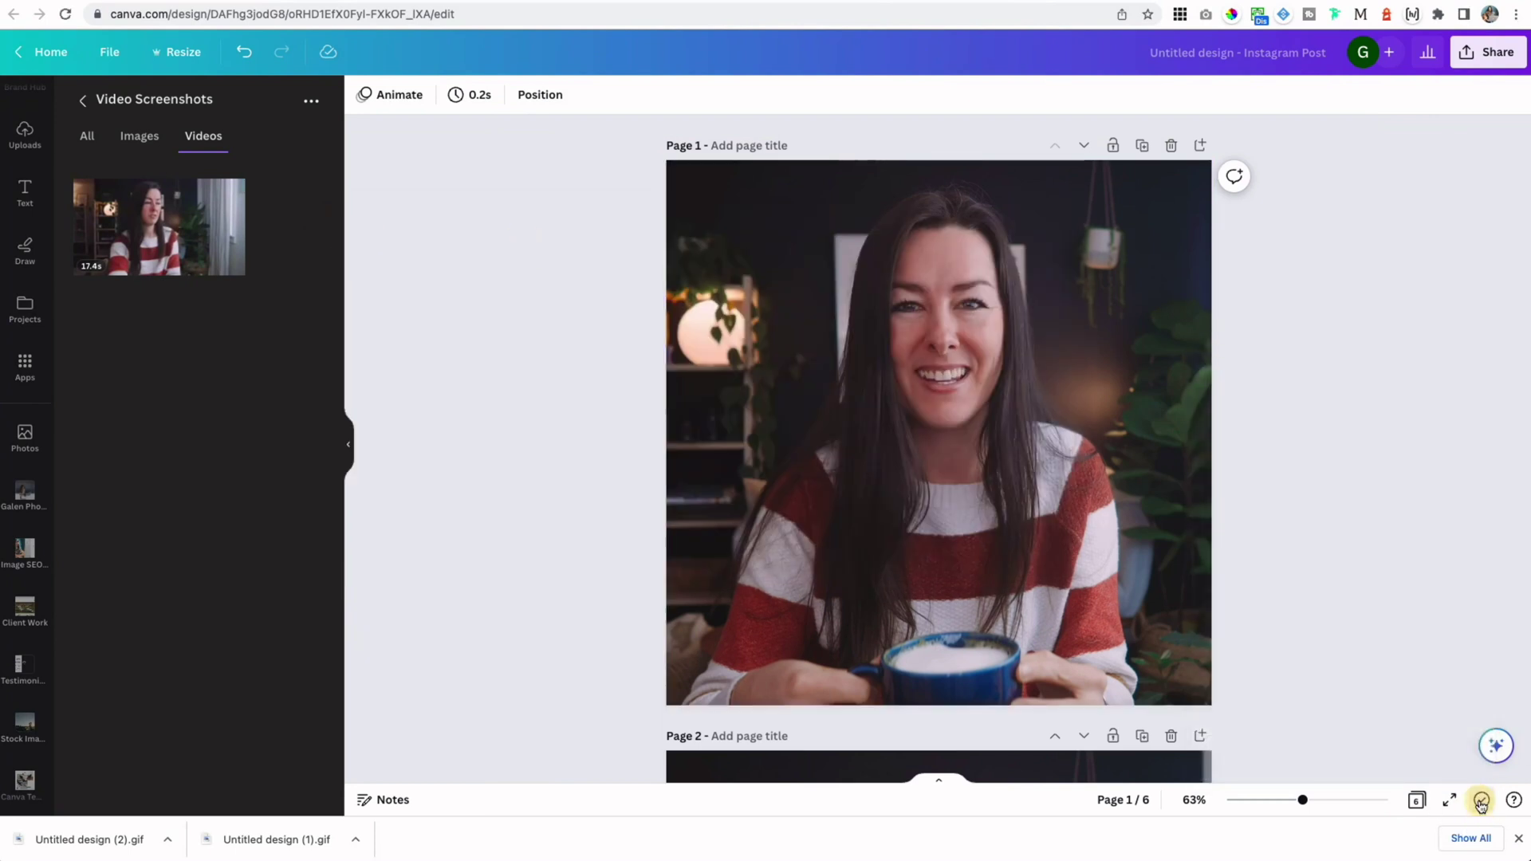
left_click(824, 331)
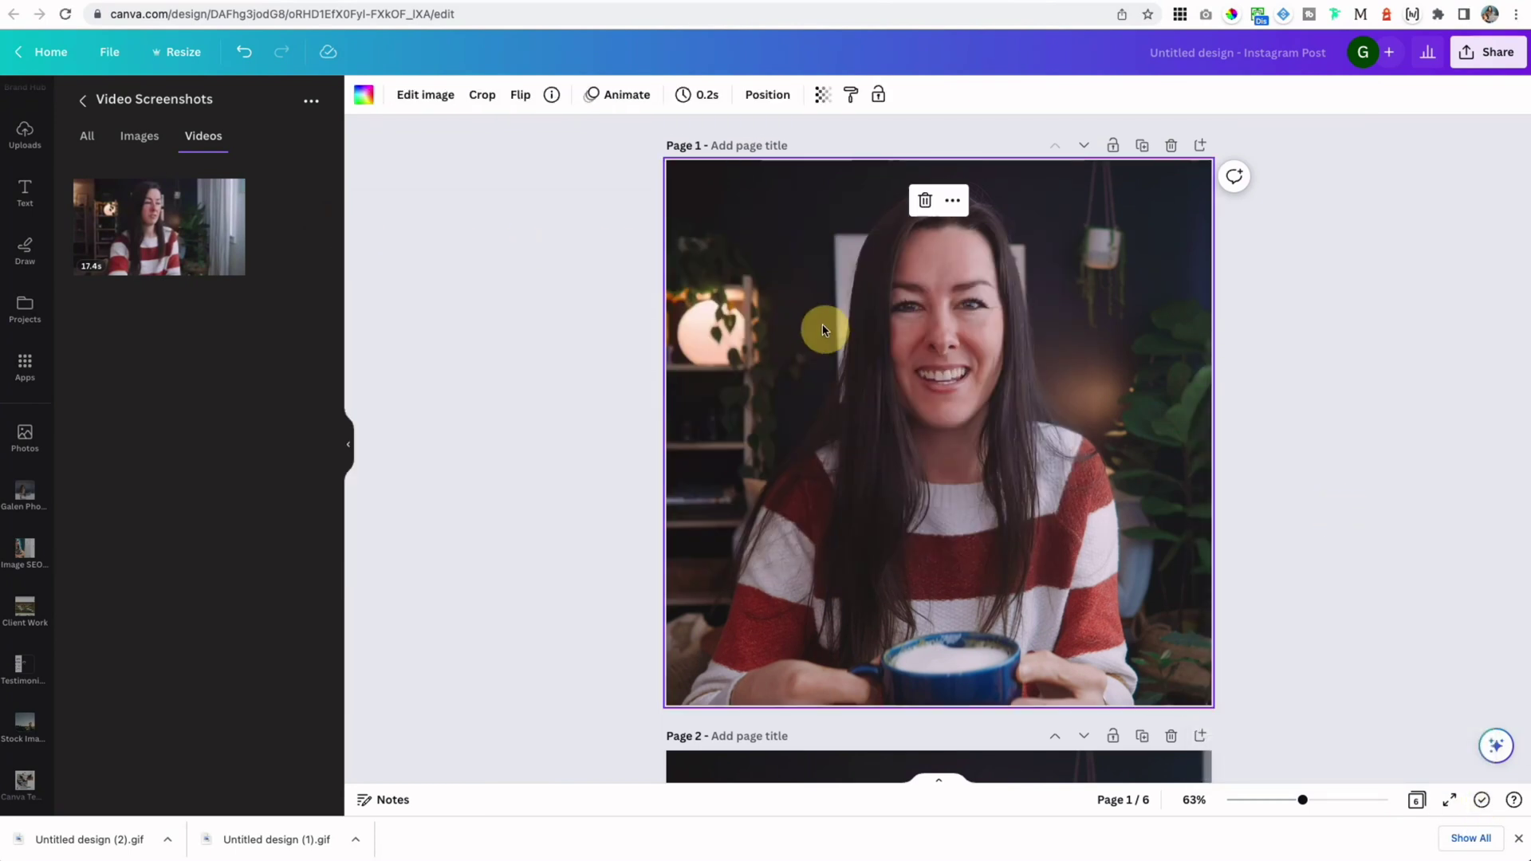
left_click(415, 96)
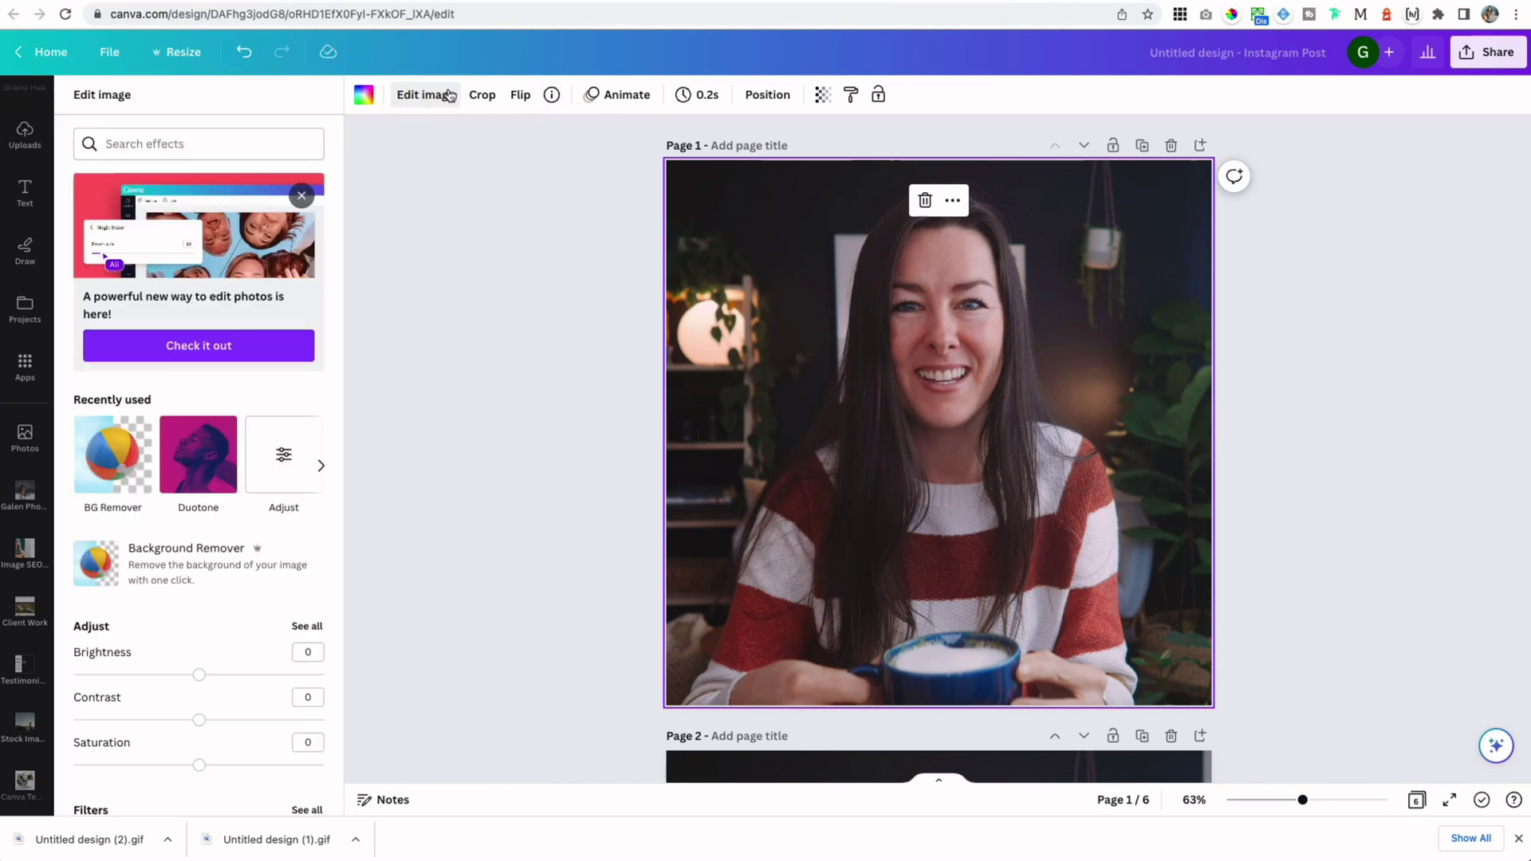
left_click(113, 465)
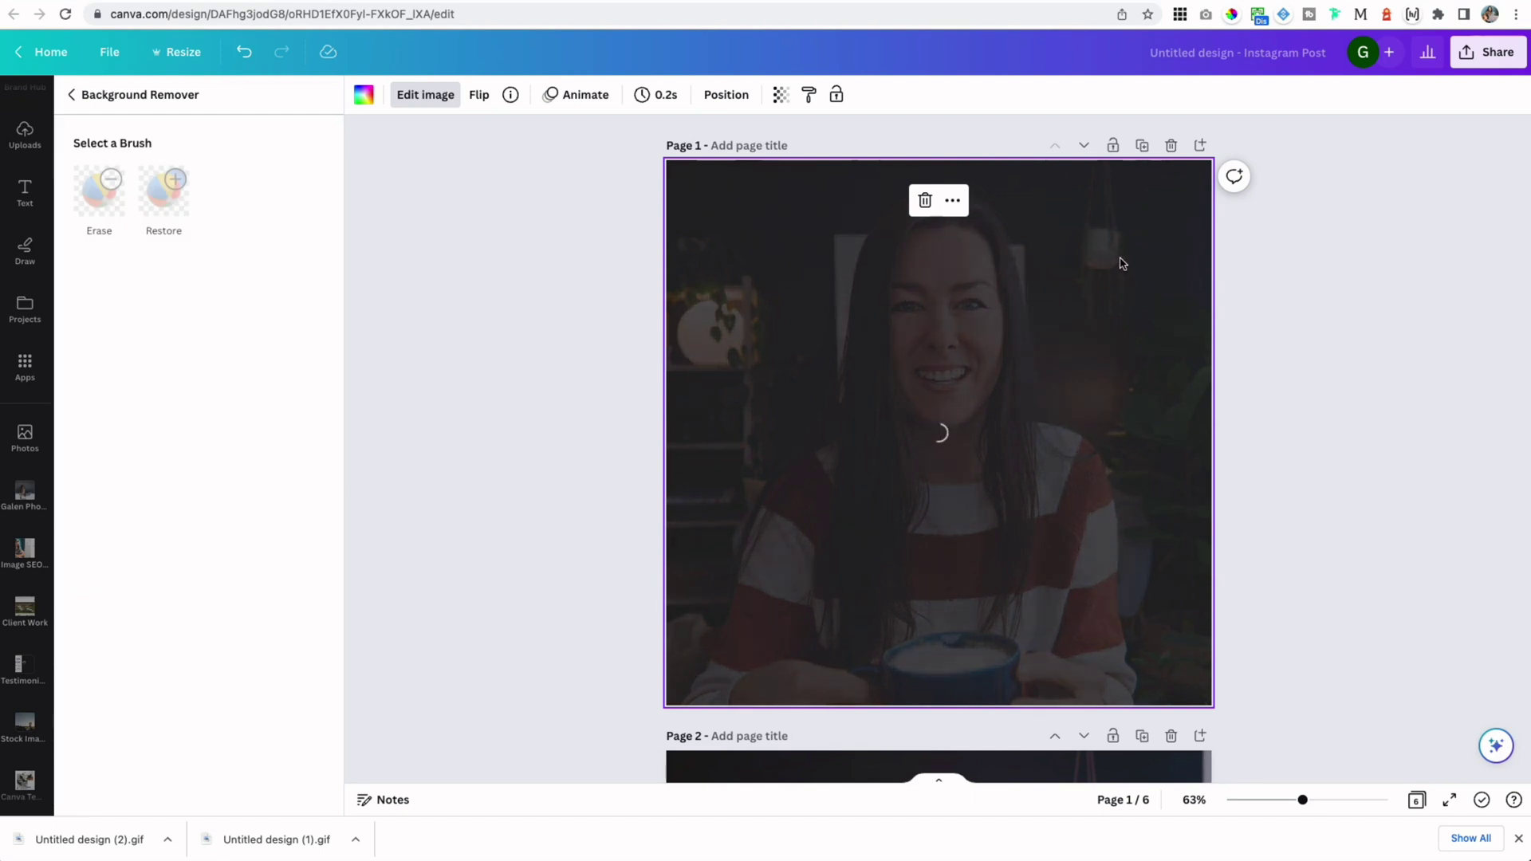
left_click(925, 355)
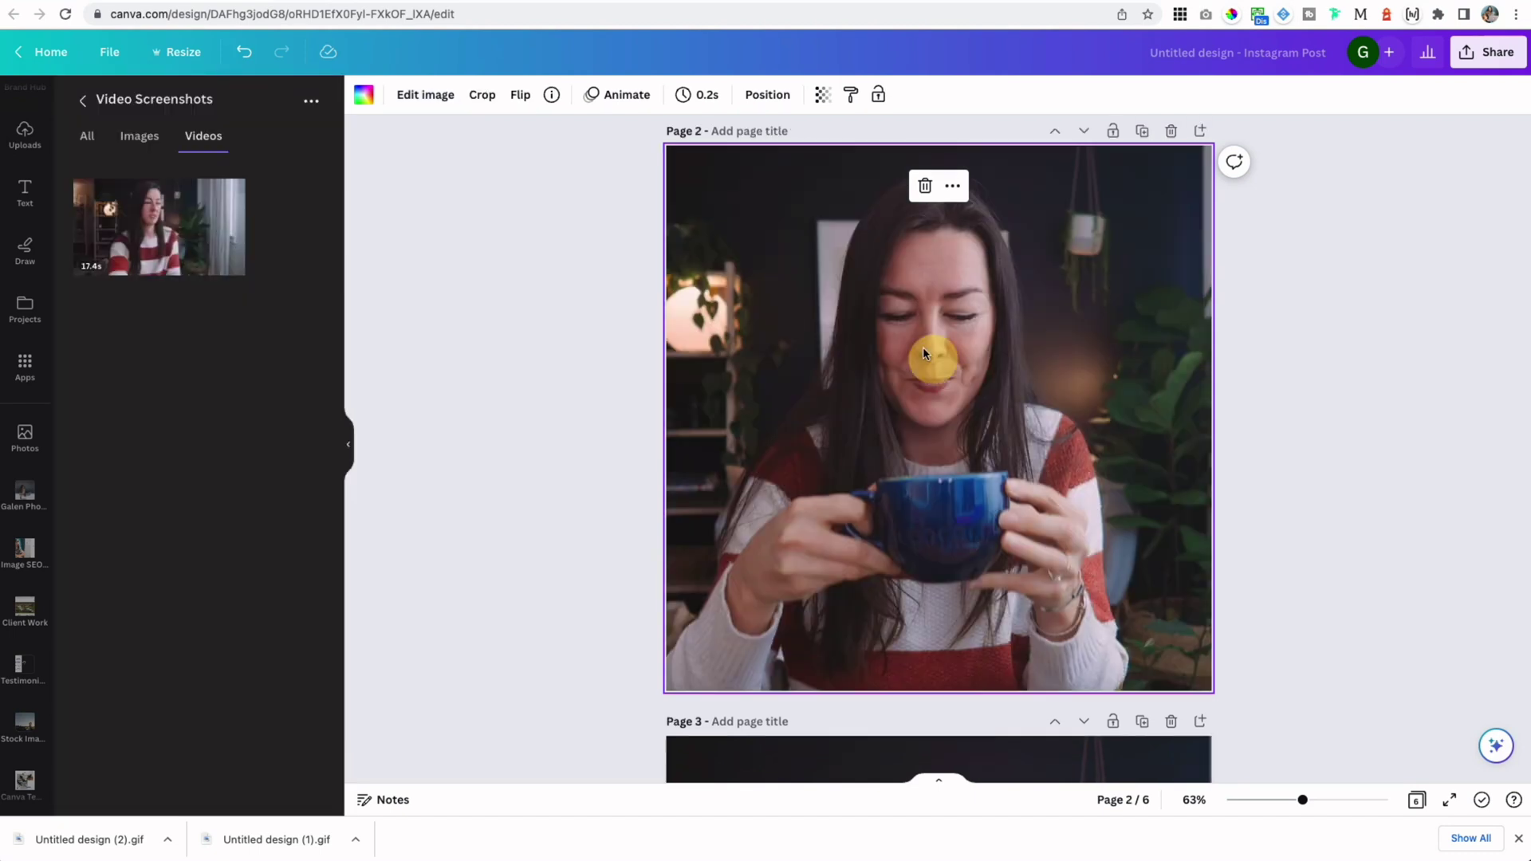
left_click(393, 96)
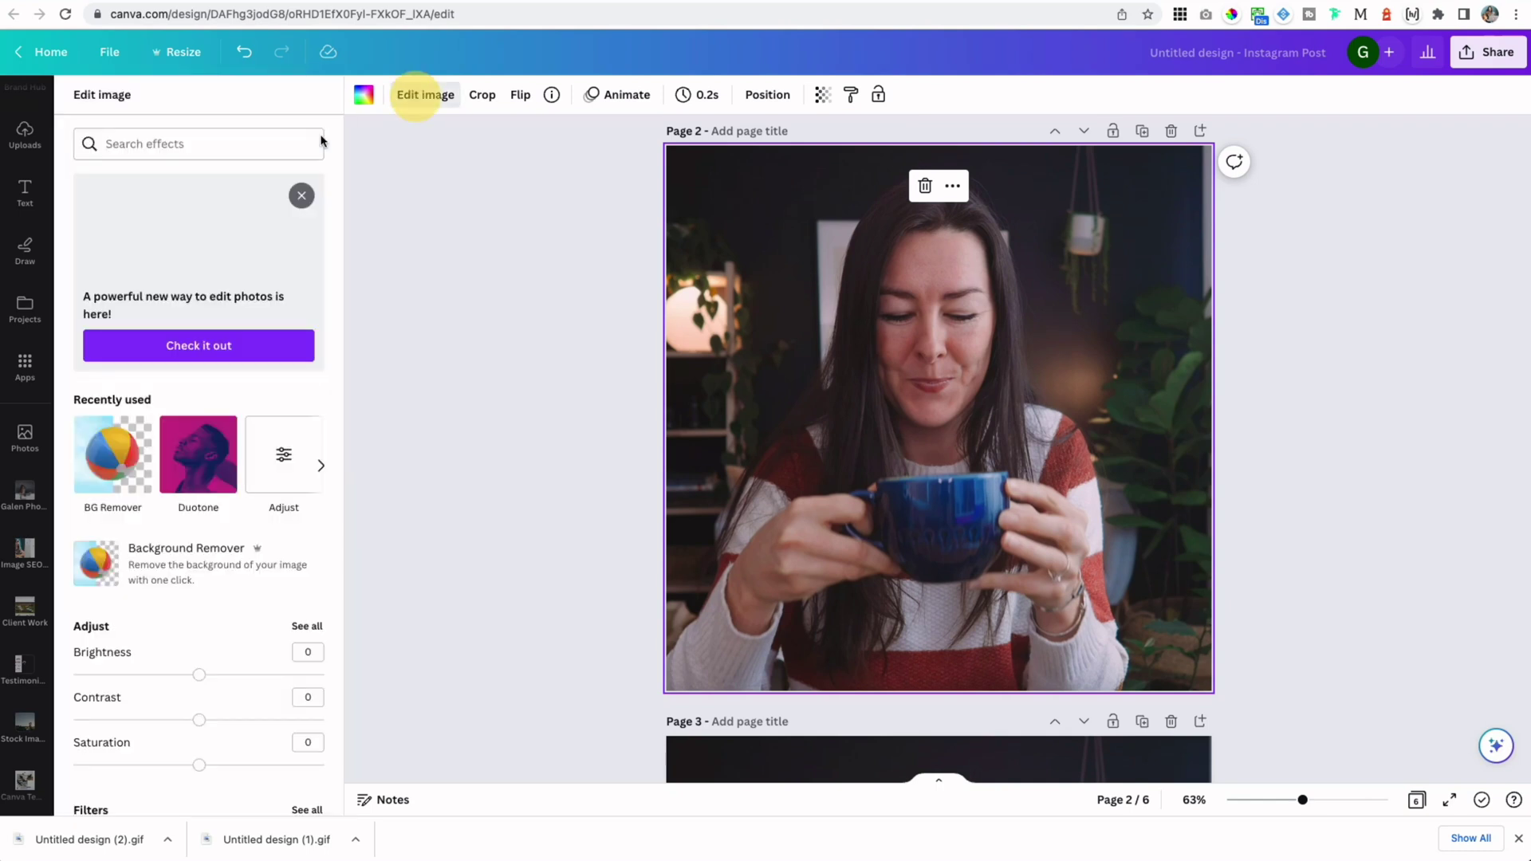
left_click(120, 467)
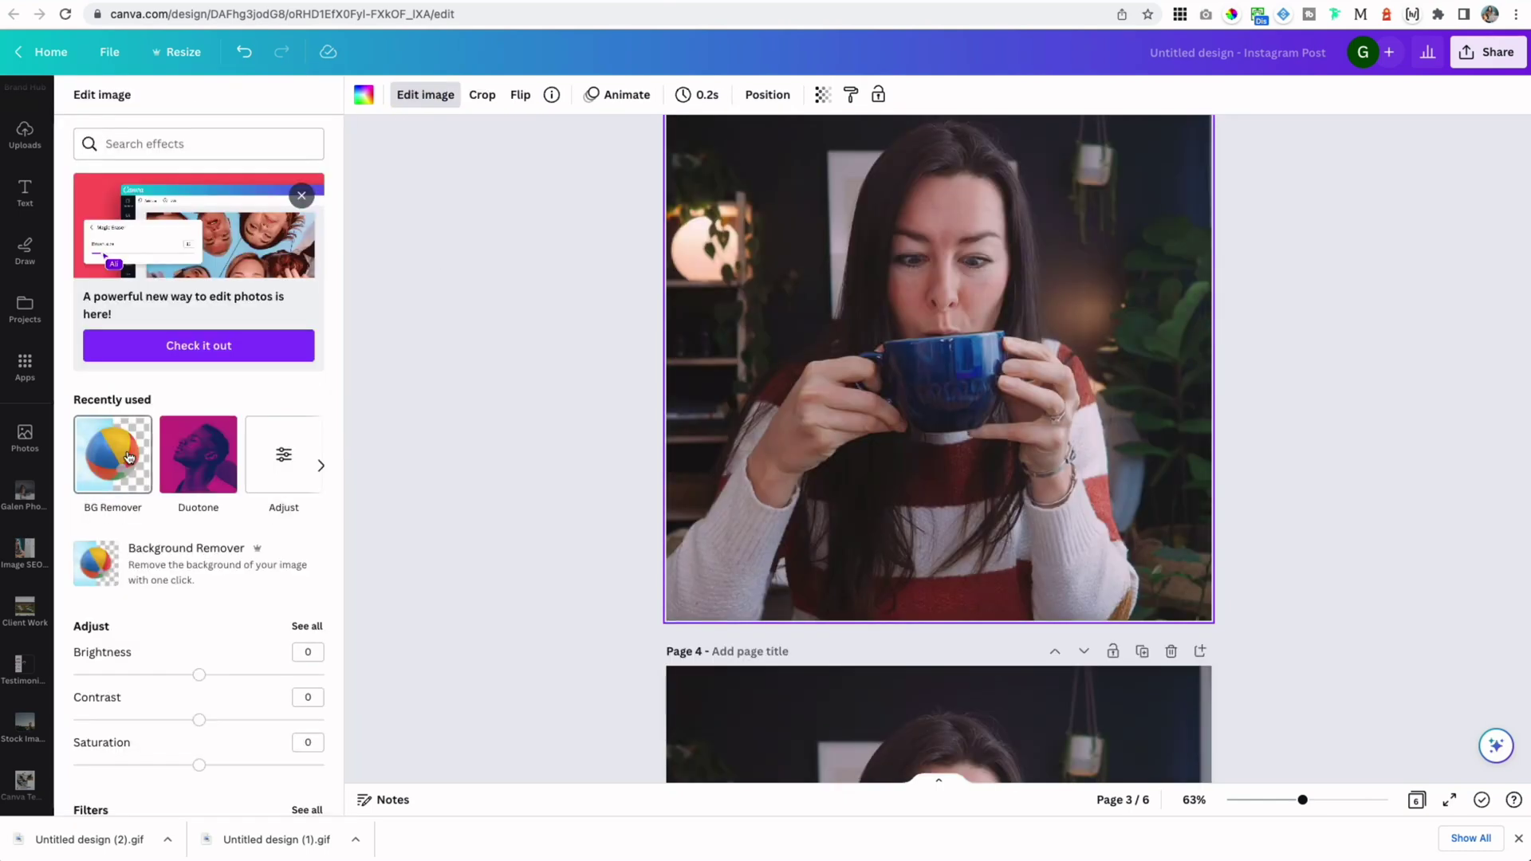
- Remove the backgrounds from the page 3 and 4 photos, then review the page grid
left_click(120, 467)
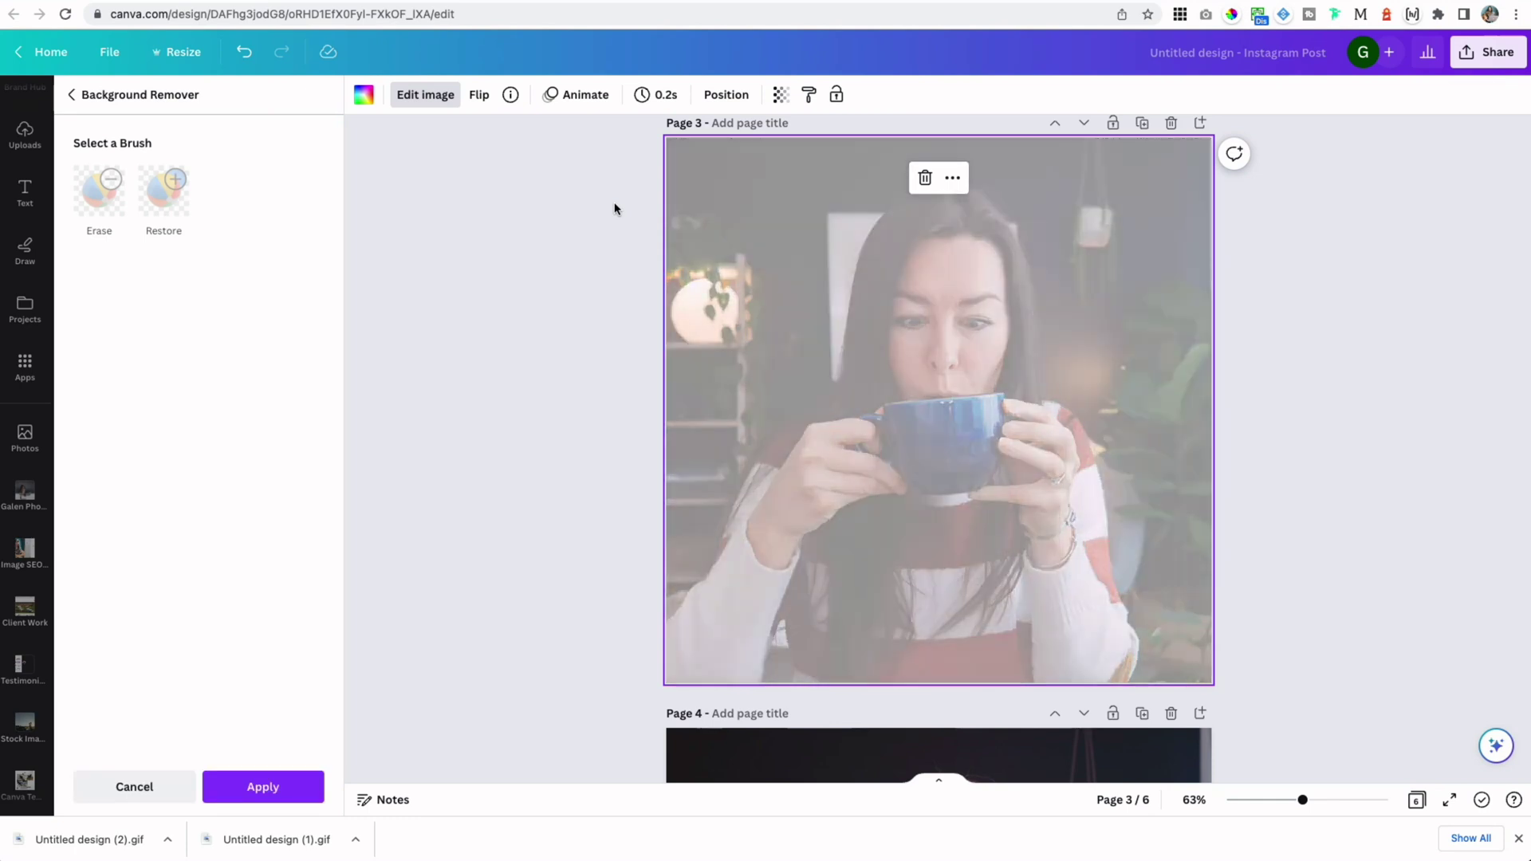
left_click(531, 234)
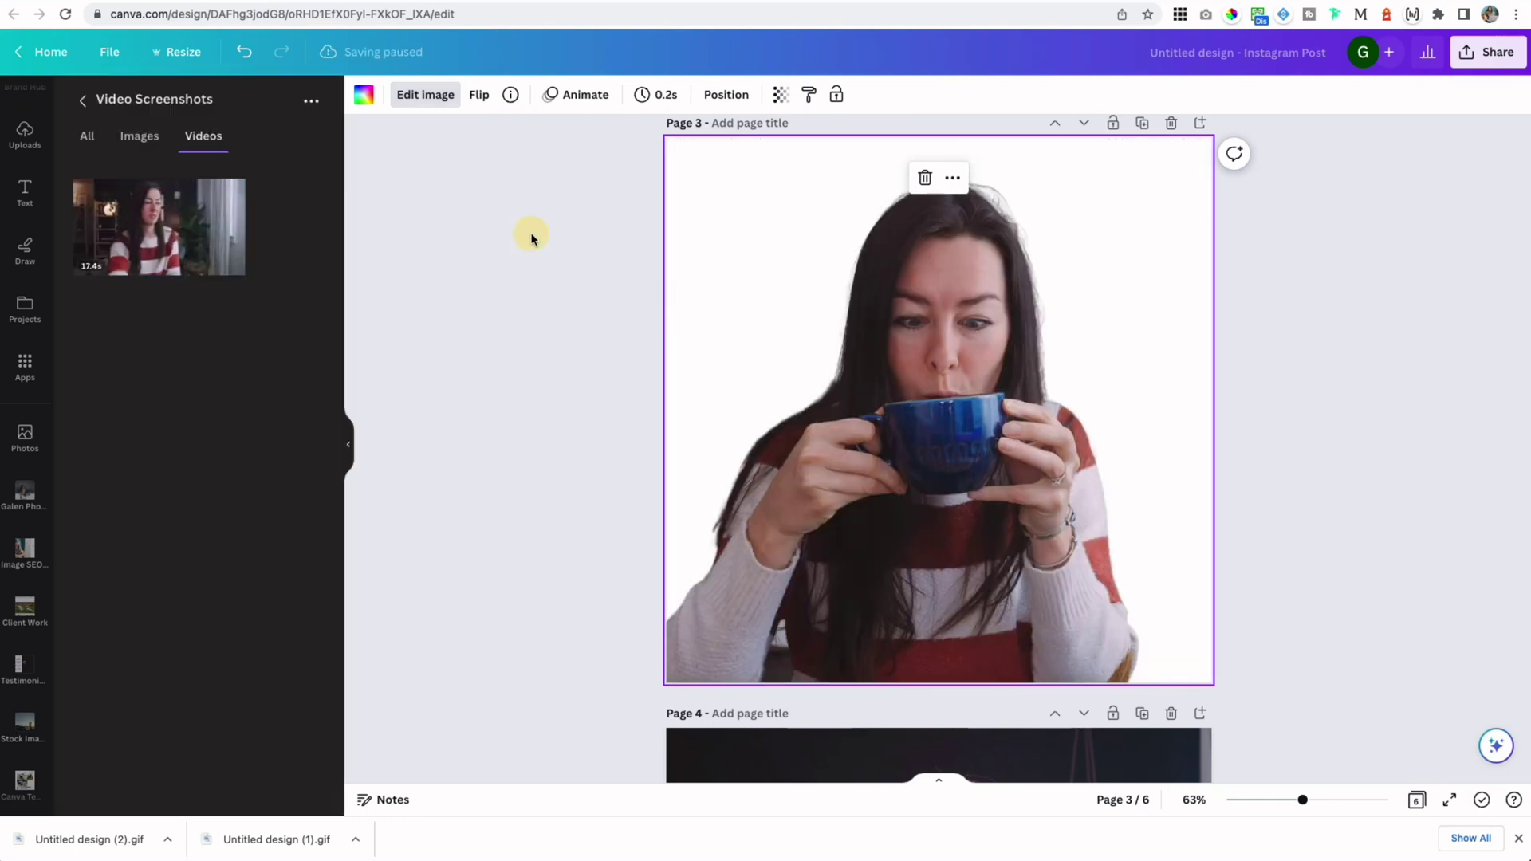
left_click(1358, 266)
scroll(1348, 263, "down", 6)
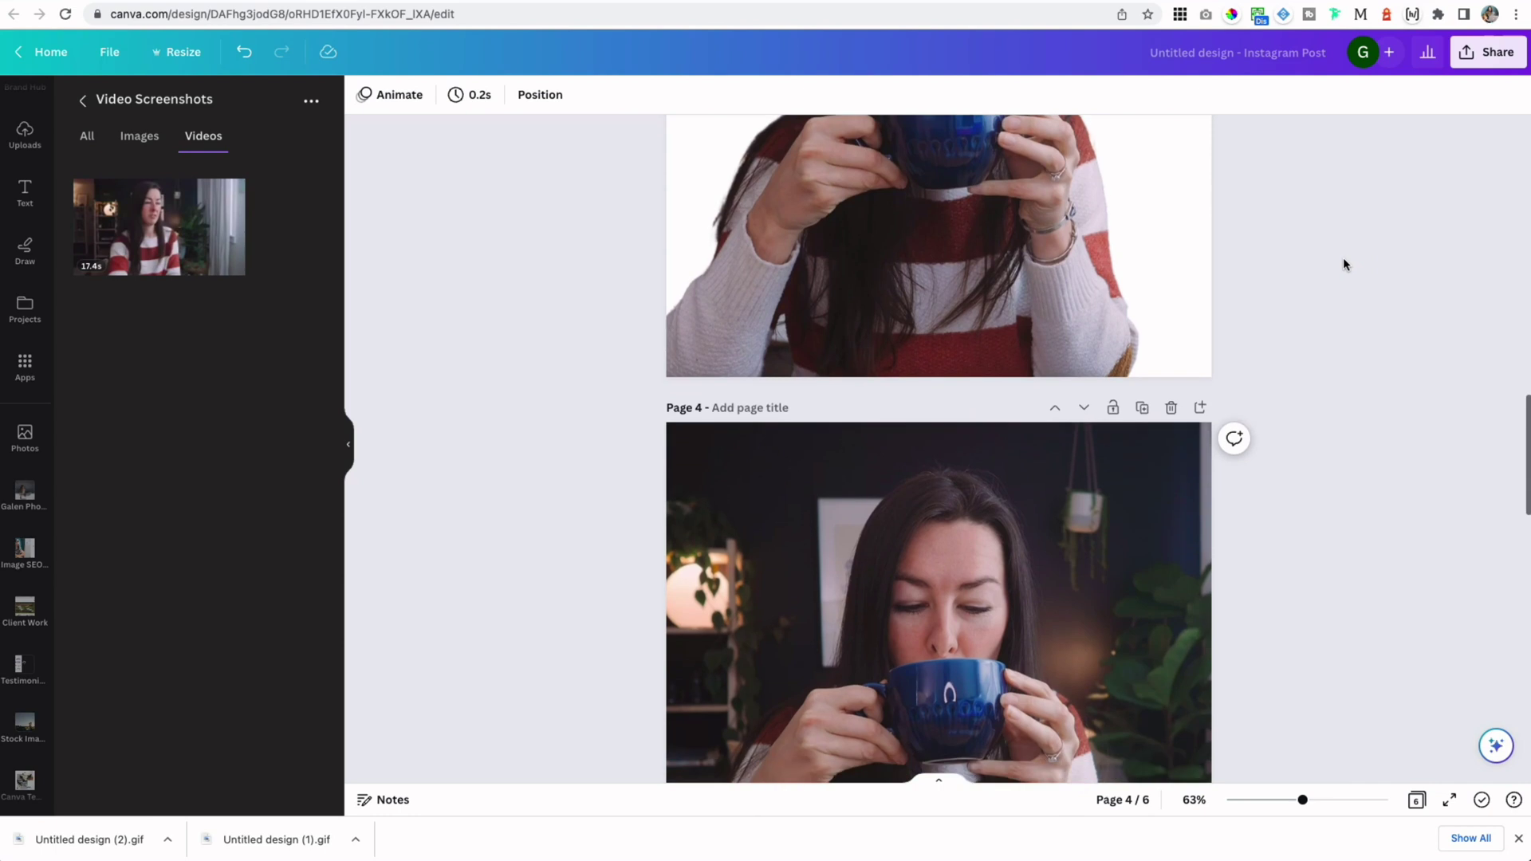
left_click(1092, 338)
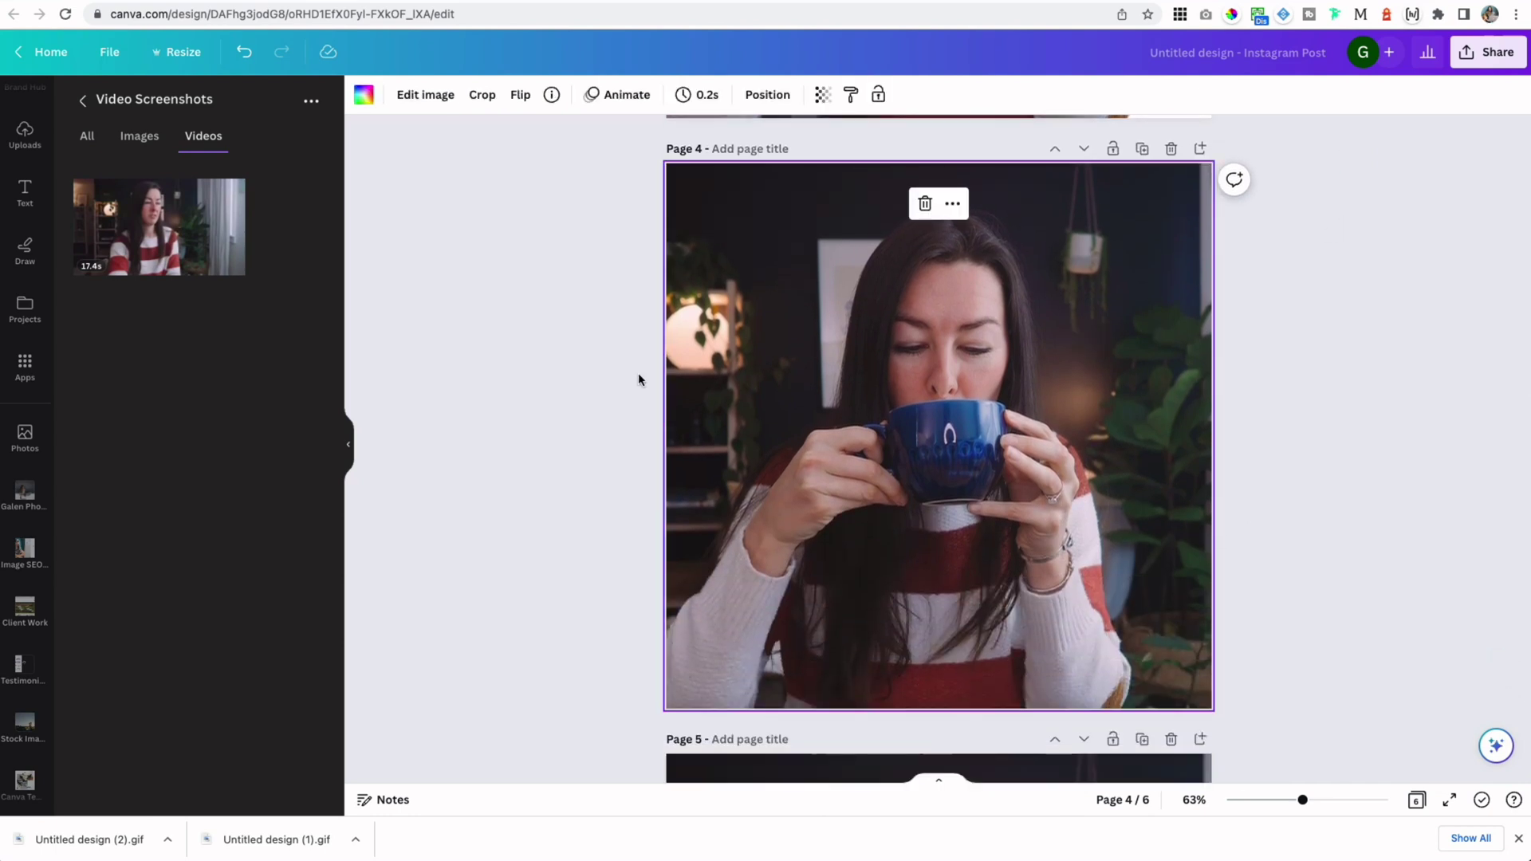
left_click(413, 98)
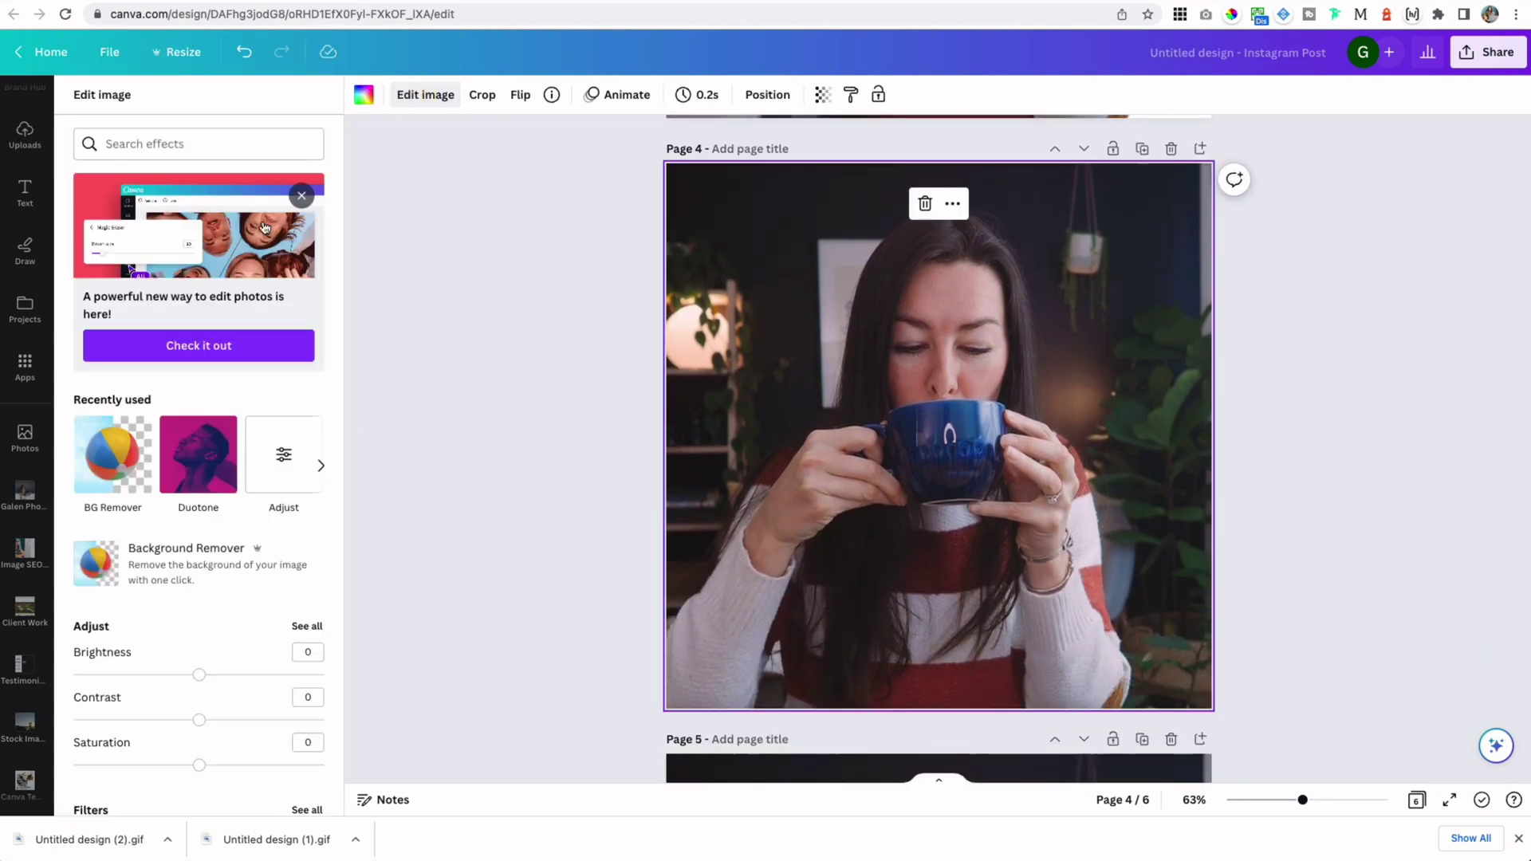
left_click(111, 462)
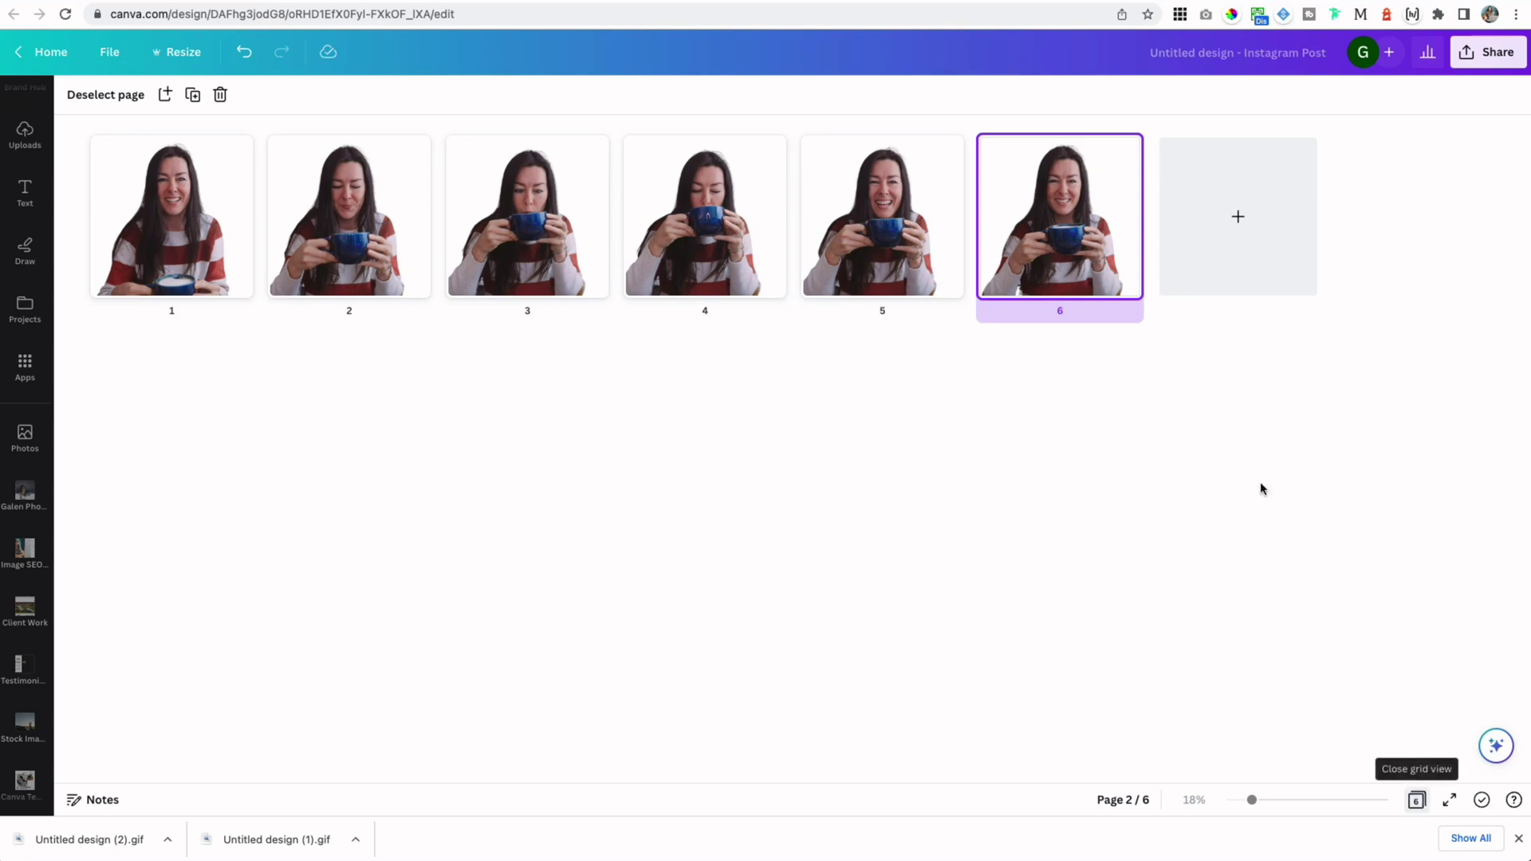
left_click(1416, 800)
- Open the Share > Download settings to export the background-free design as a GIF
scroll(989, 391, "up", 5)
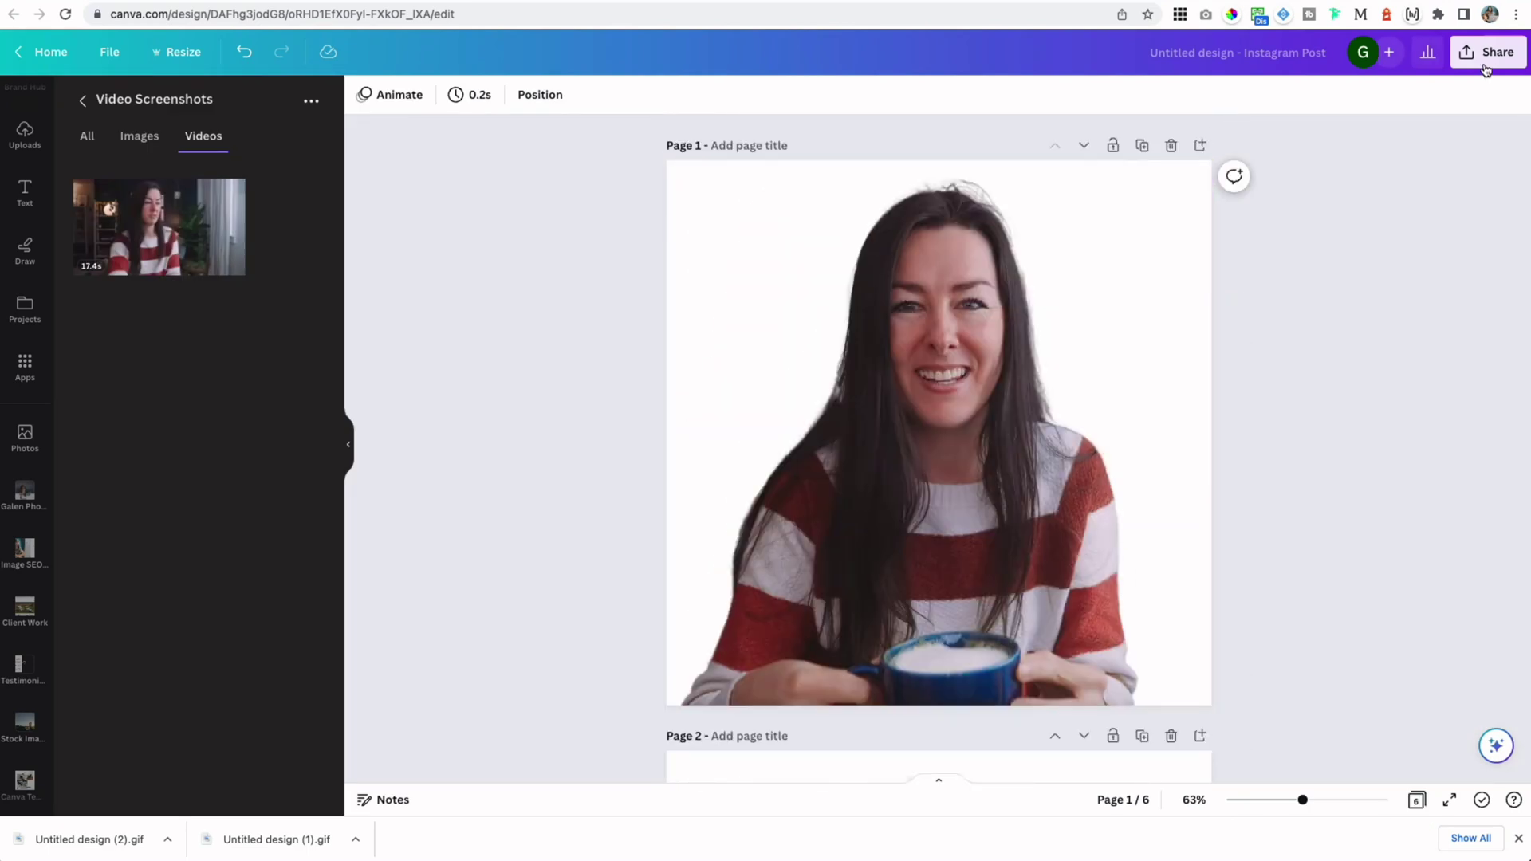
left_click(1492, 56)
left_click(1316, 463)
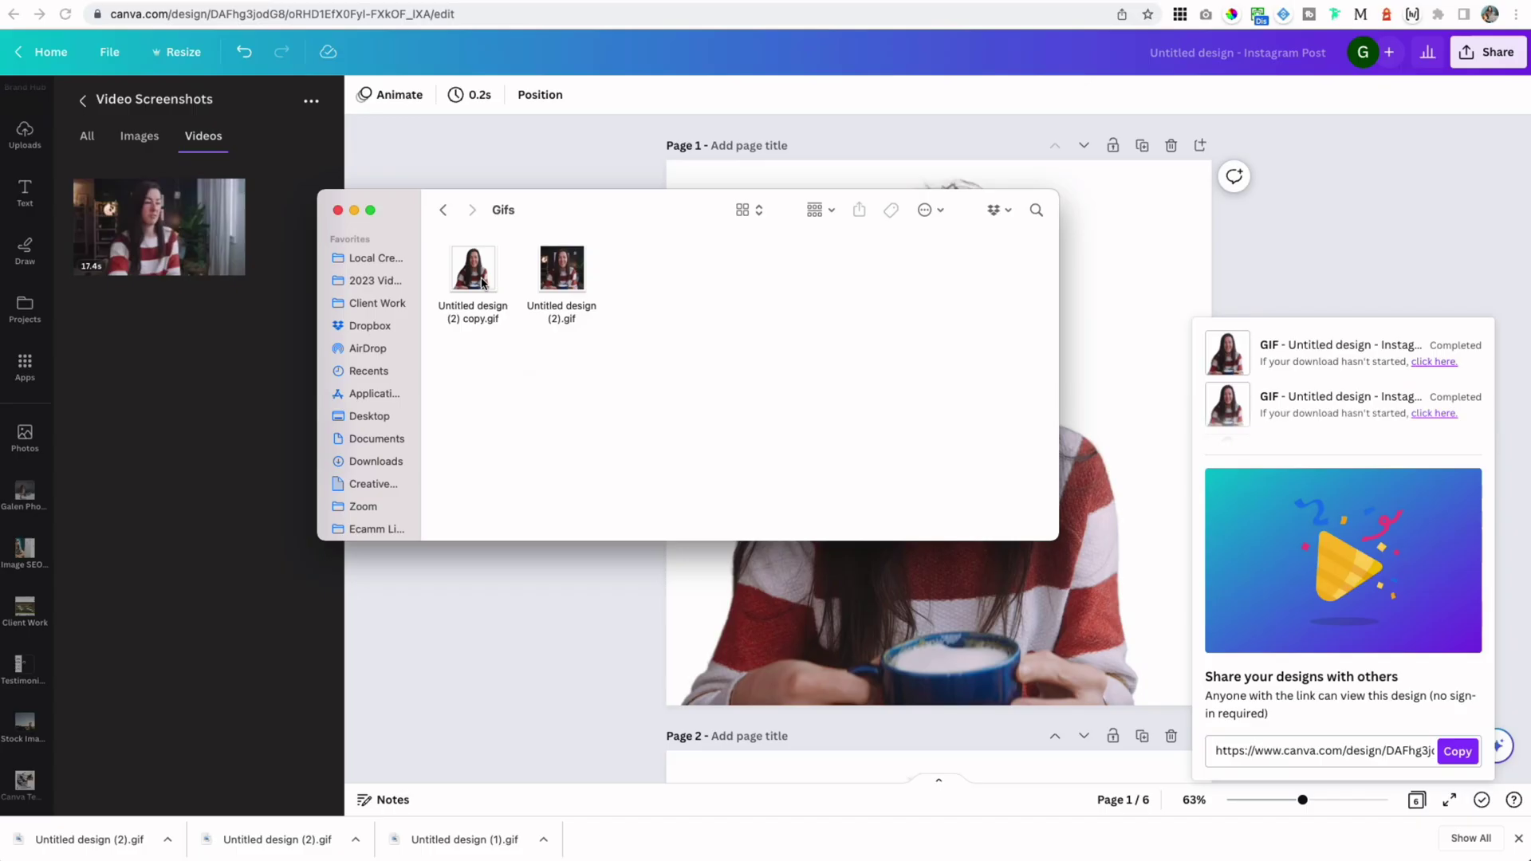
- Quick Look Untitled design (2) copy.gif, switch to Untitled design (2).gif, then back to compare
key("space")
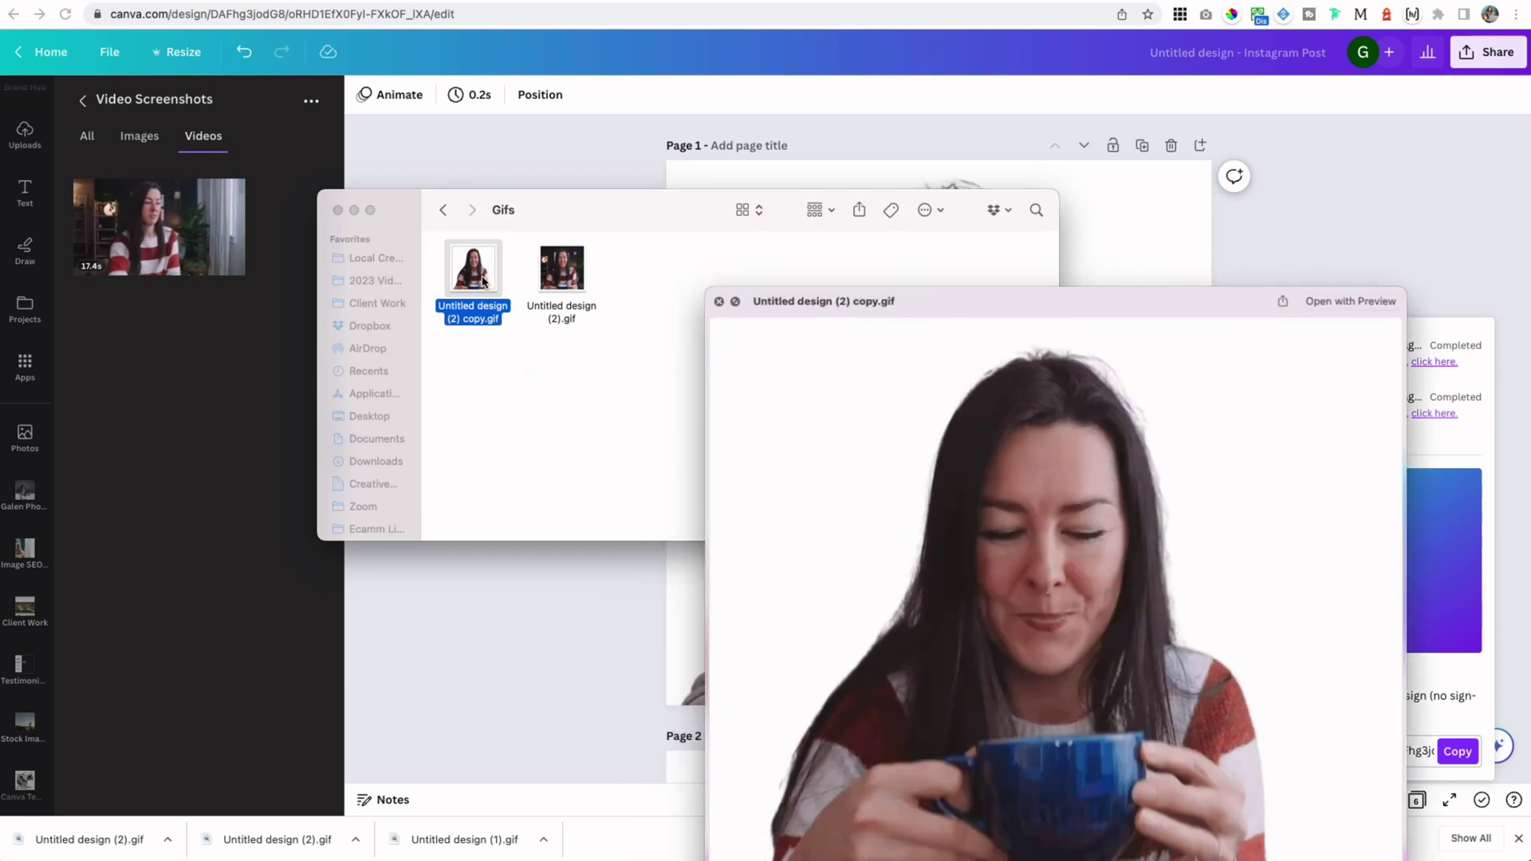
left_click_drag(1024, 298, 958, 63)
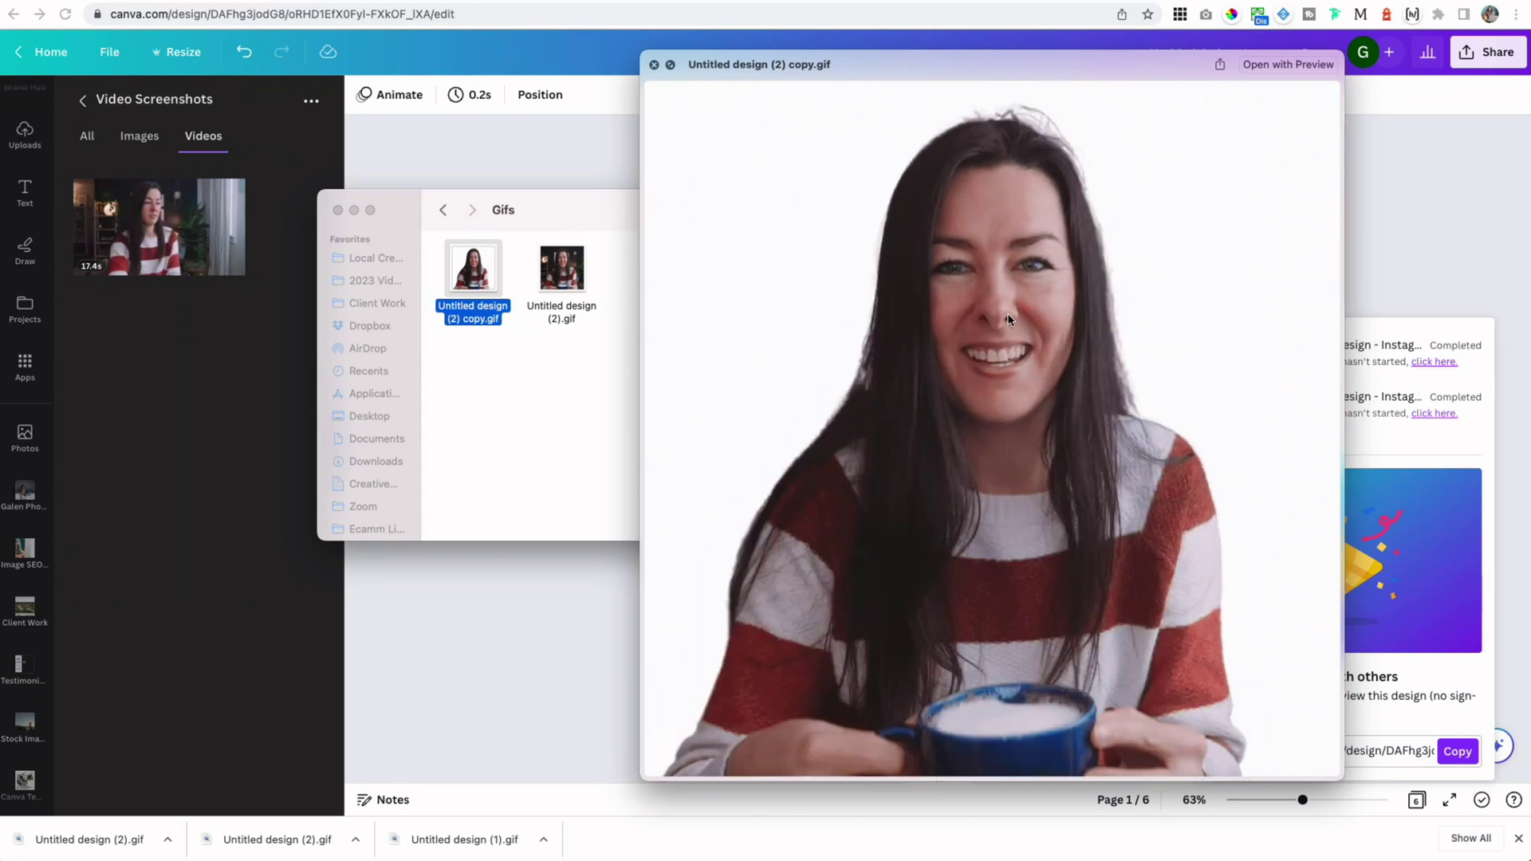
key("Right")
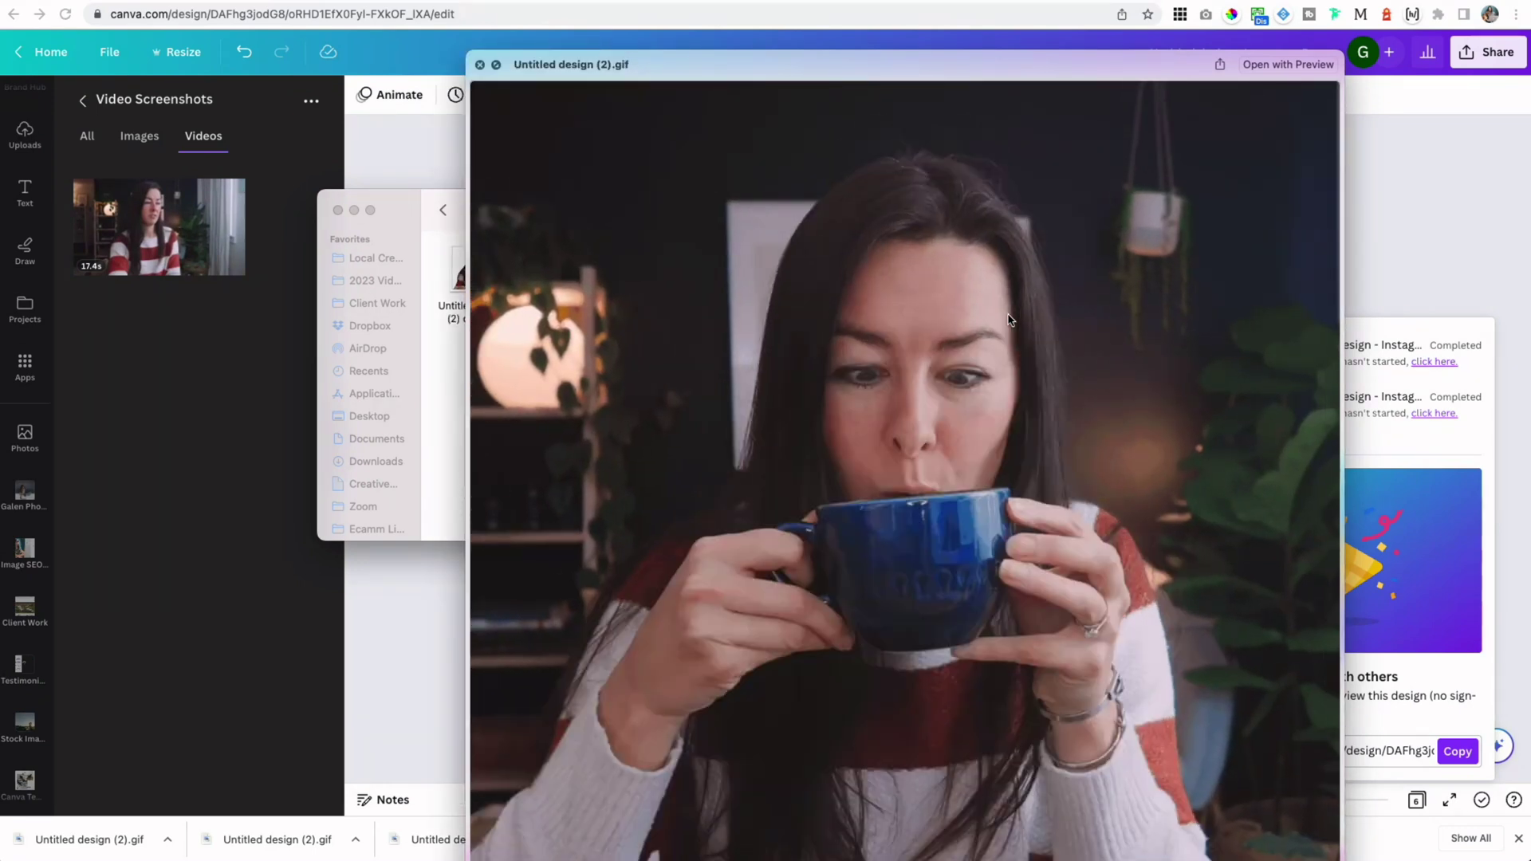
key("Left")
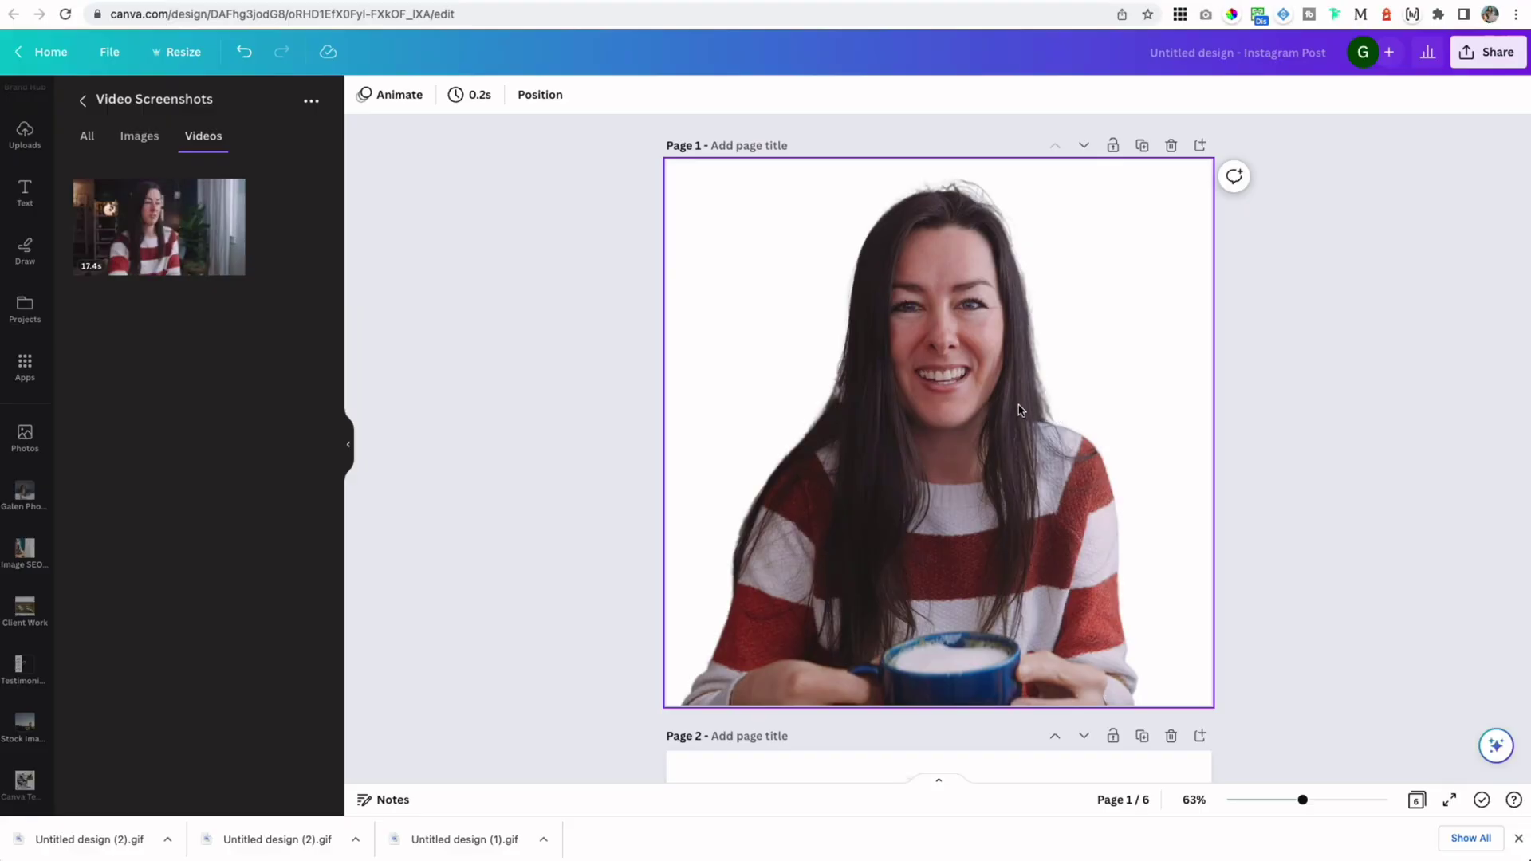
- Insert a blank page after page 1 so the design has seven pages
scroll(1021, 409, "down", 4)
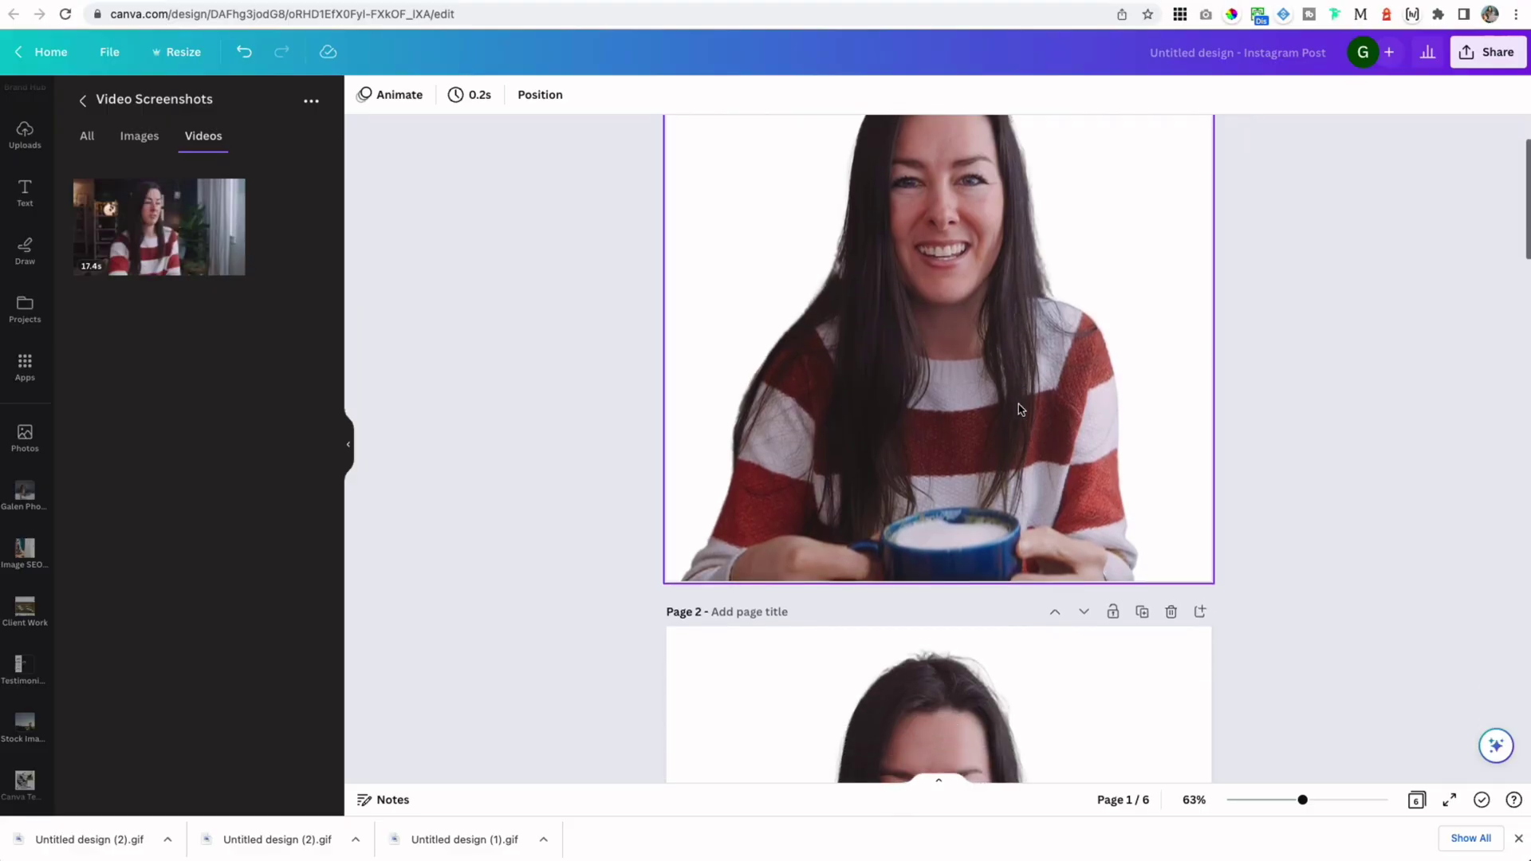
scroll(1226, 451, "up", 4)
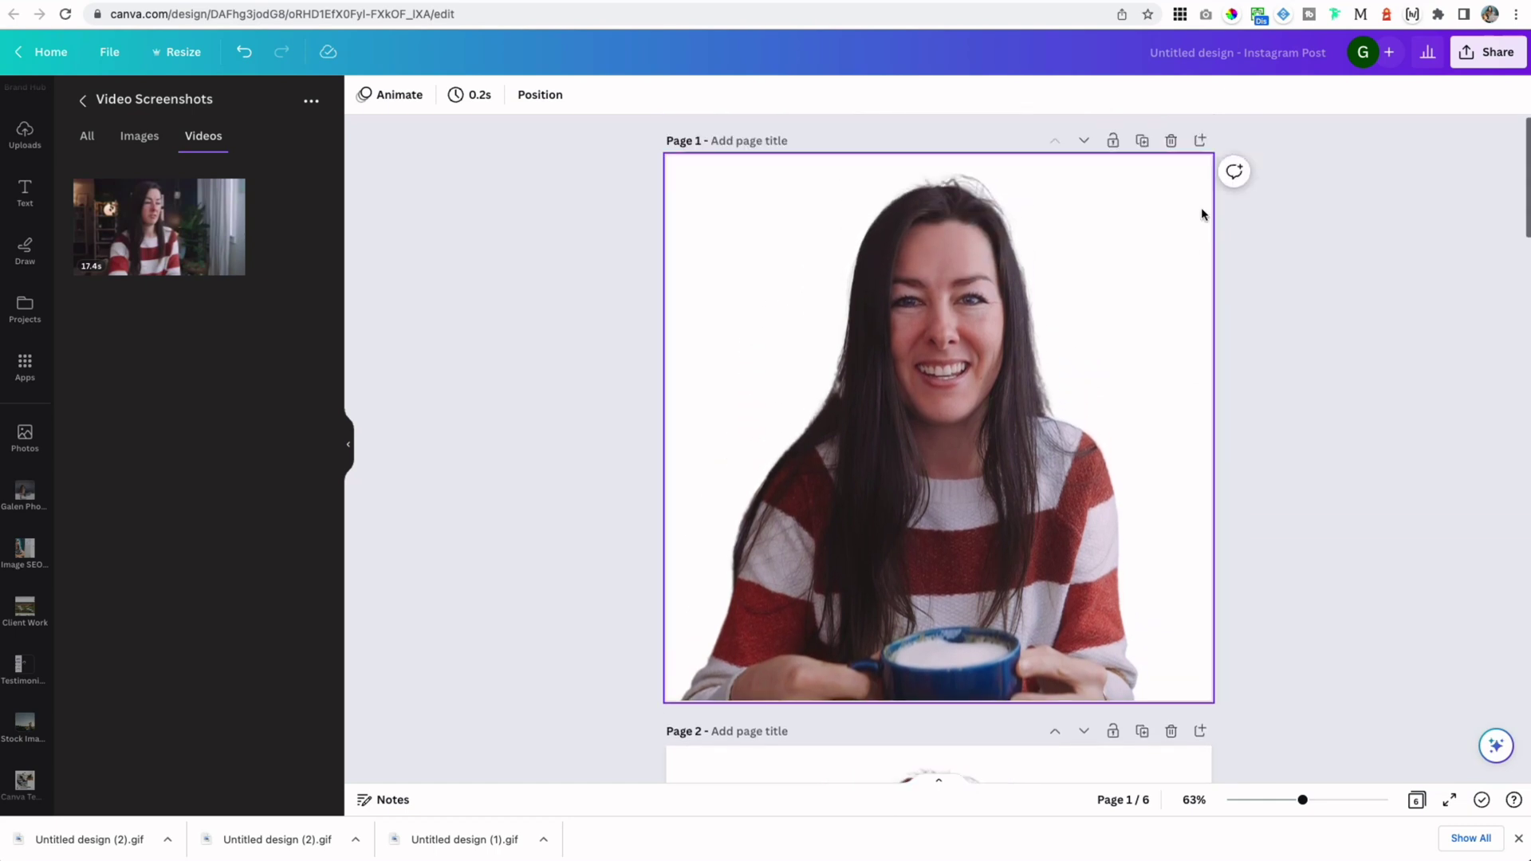
left_click(1204, 141)
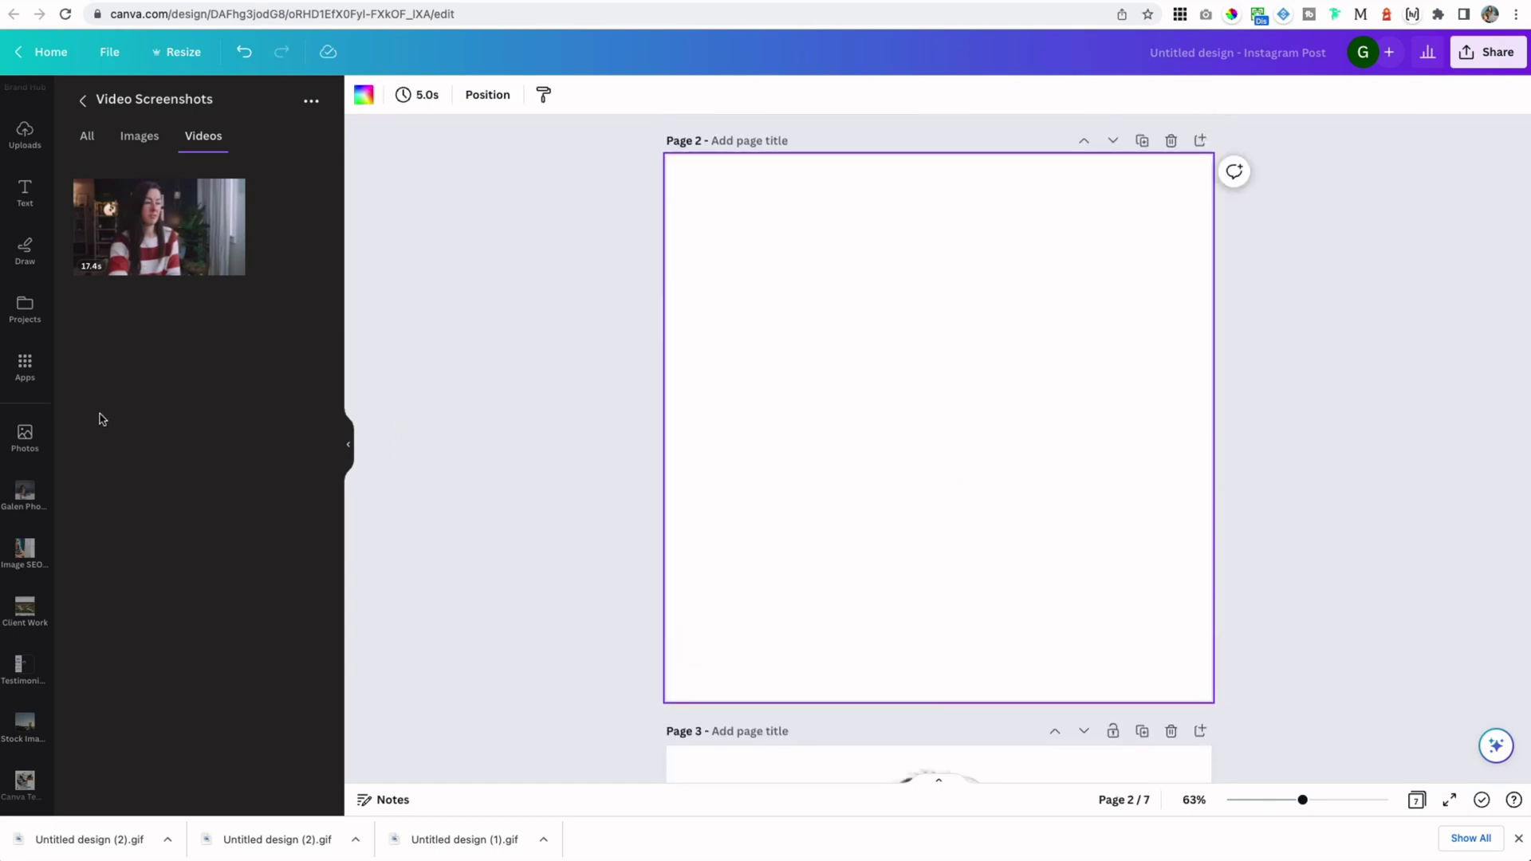
scroll(33, 590, "down", 3)
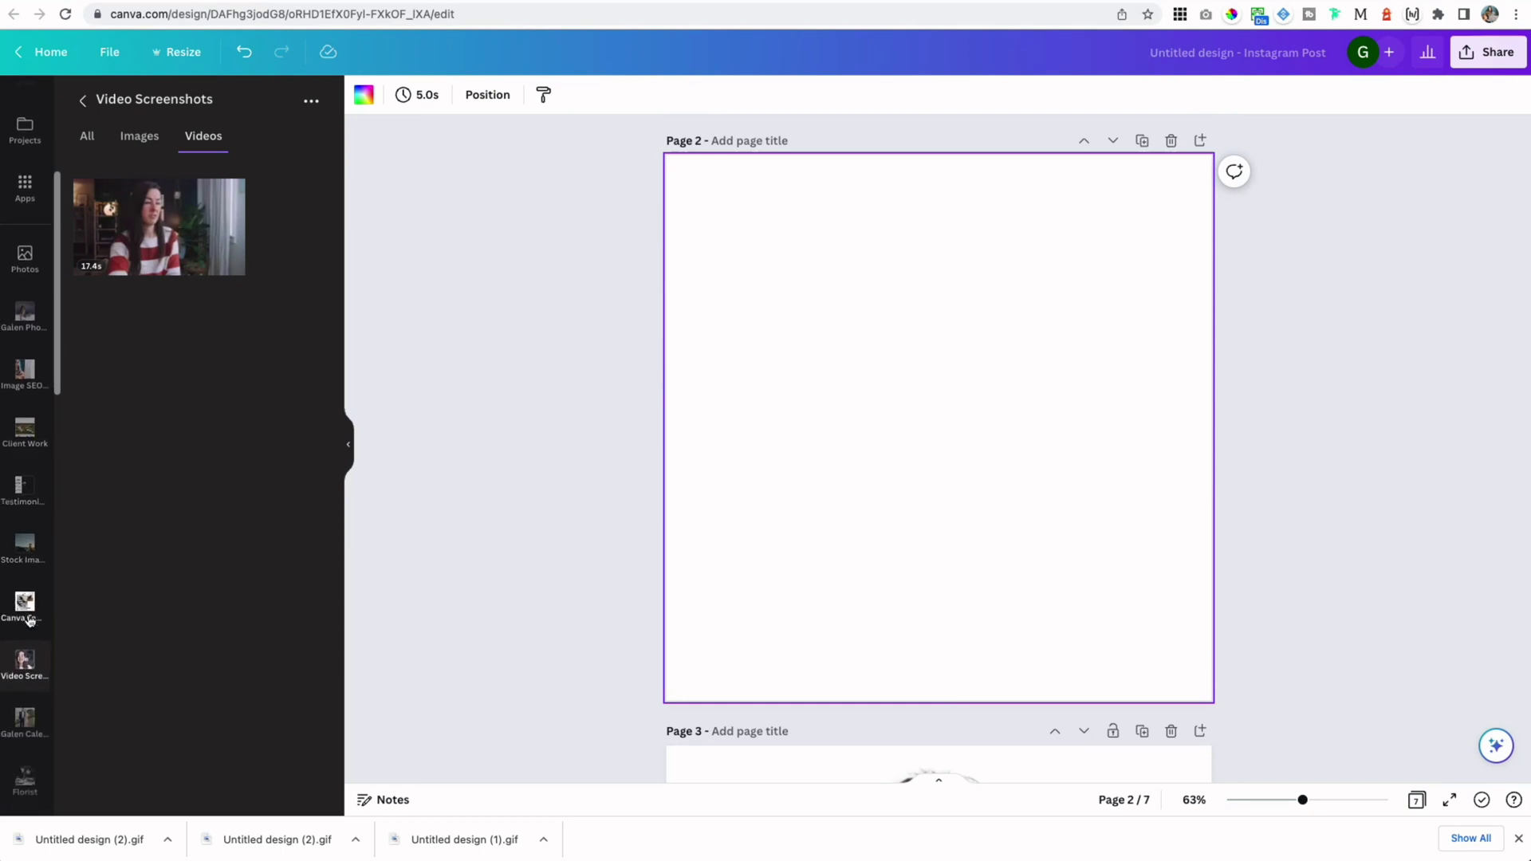
- Add a latte screenshot to page 2, resize it, and remove its background with BG Remover
left_click(133, 142)
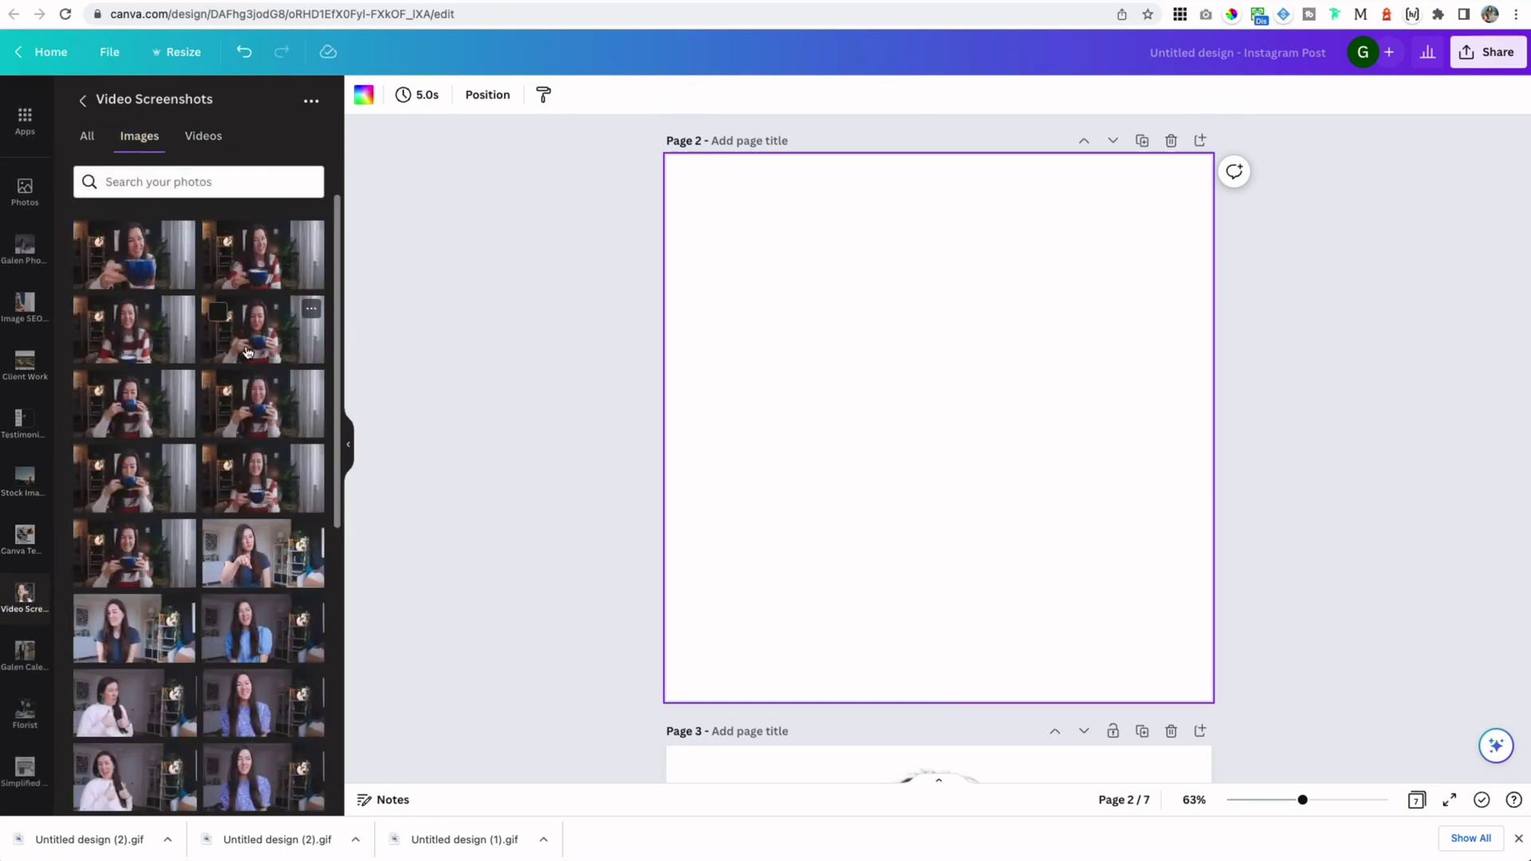
left_click(248, 352)
left_click_drag(939, 314, 936, 184)
left_click_drag(930, 349, 902, 381)
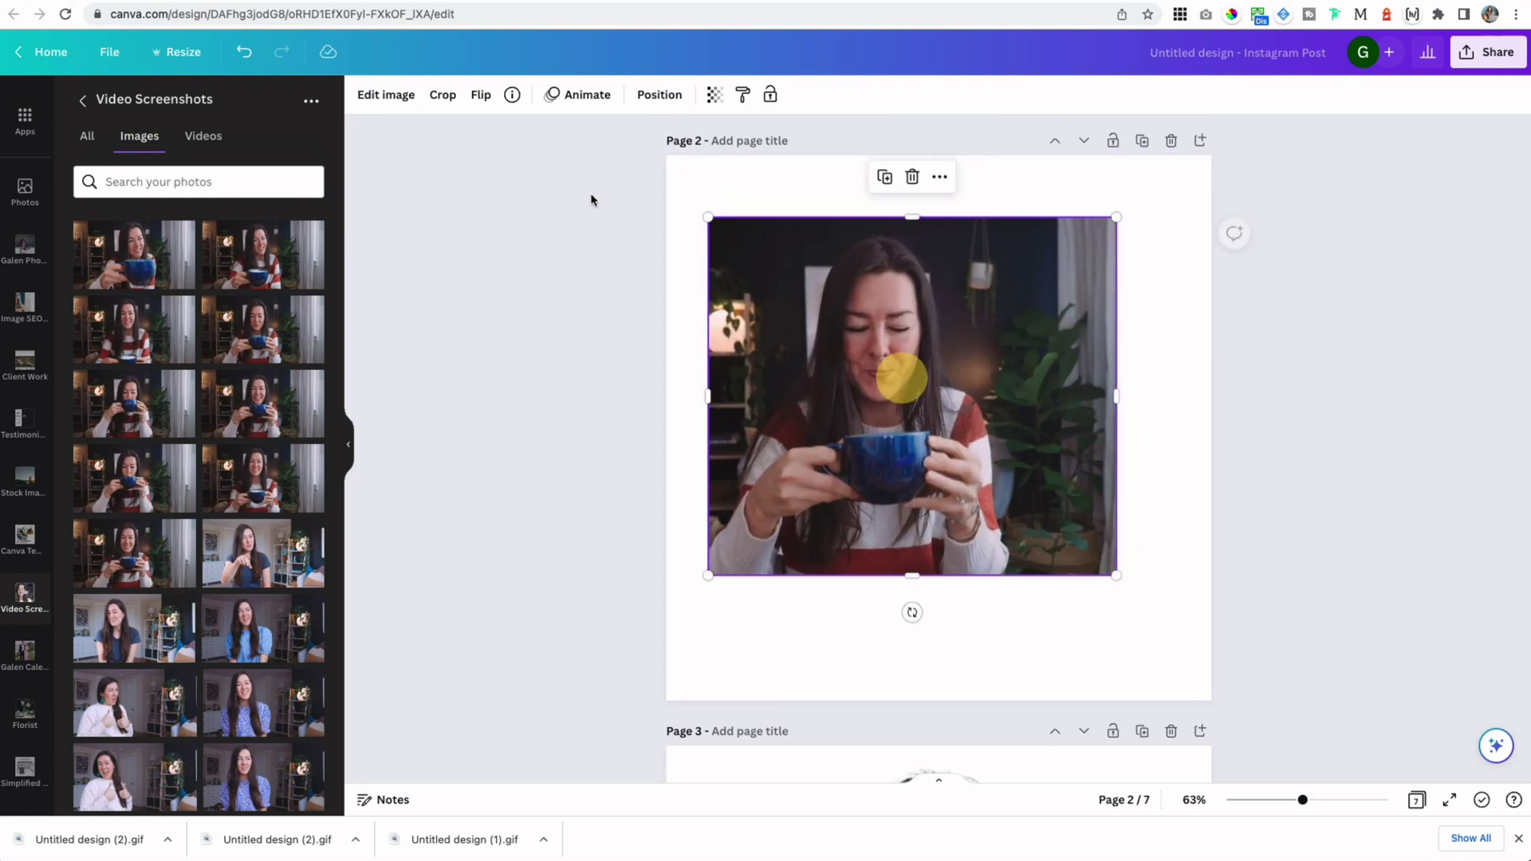
left_click(392, 103)
left_click(133, 471)
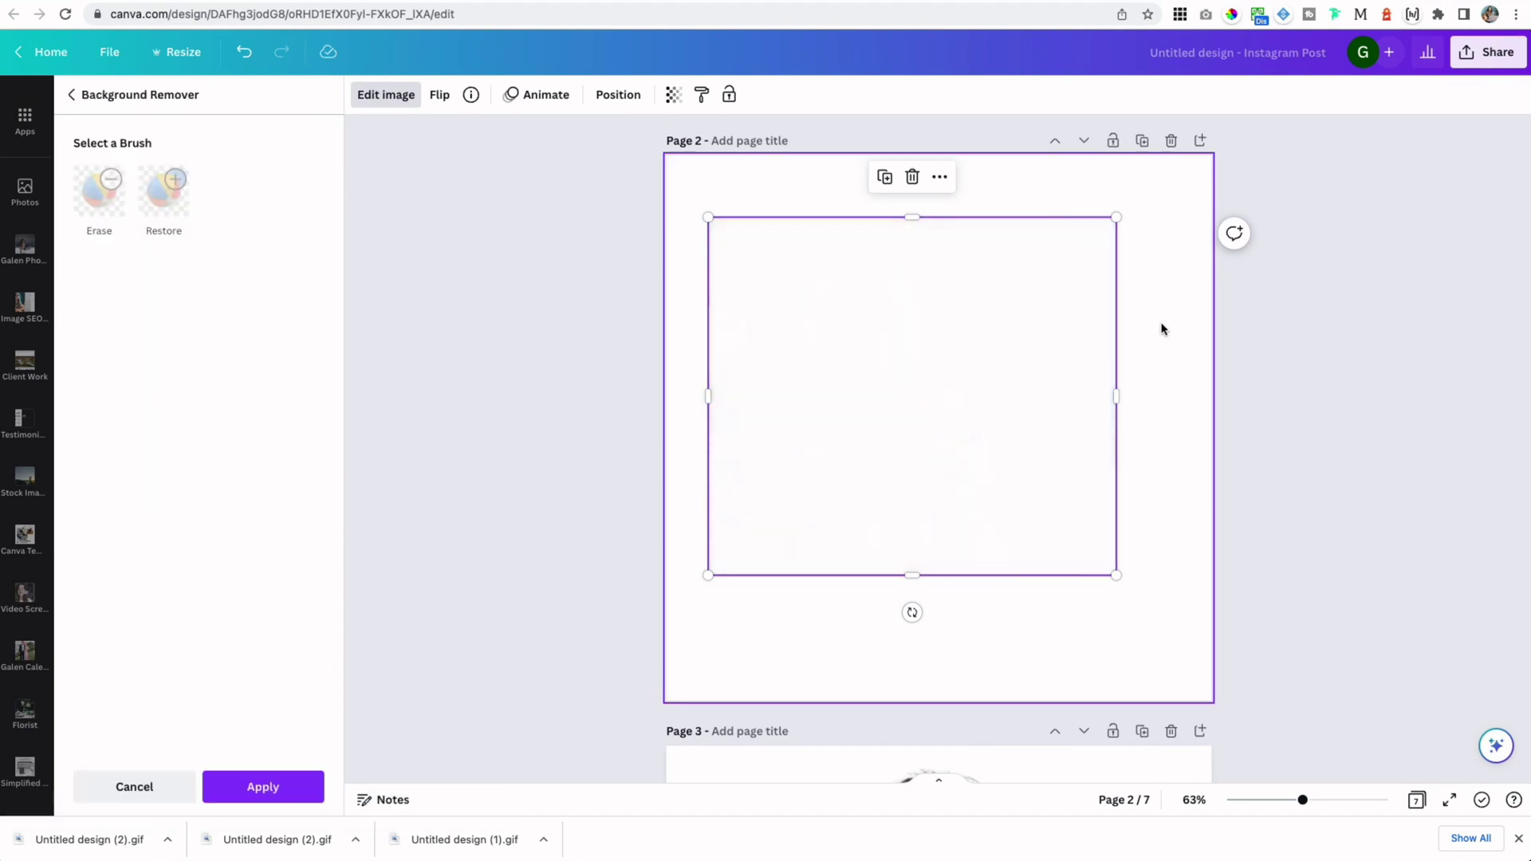
left_click(1164, 326)
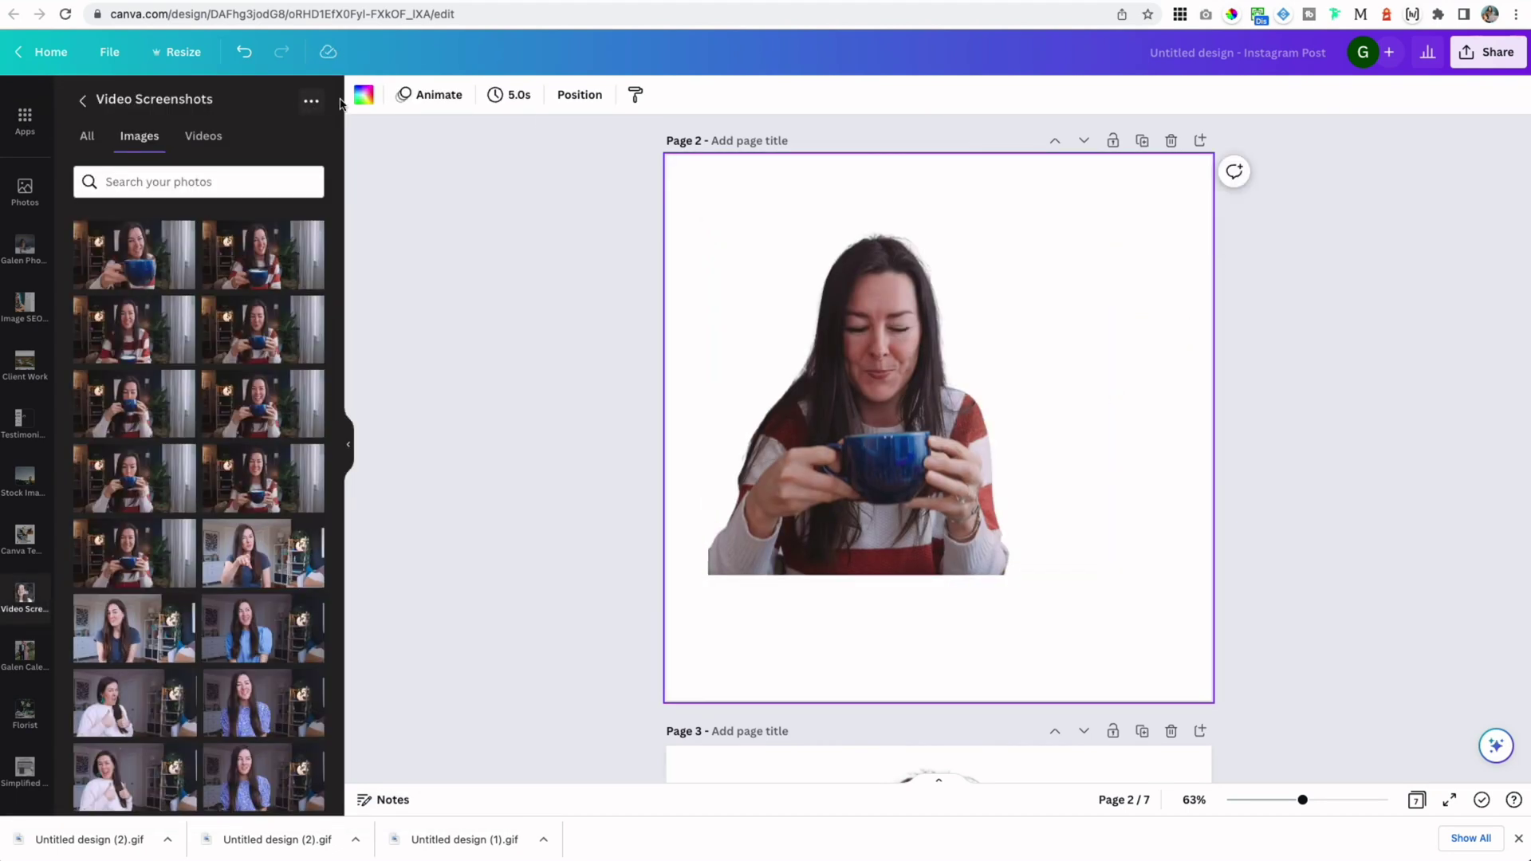
- Make page 2's background dark slate and enlarge the cutout to fill the page
left_click(364, 97)
left_click(130, 317)
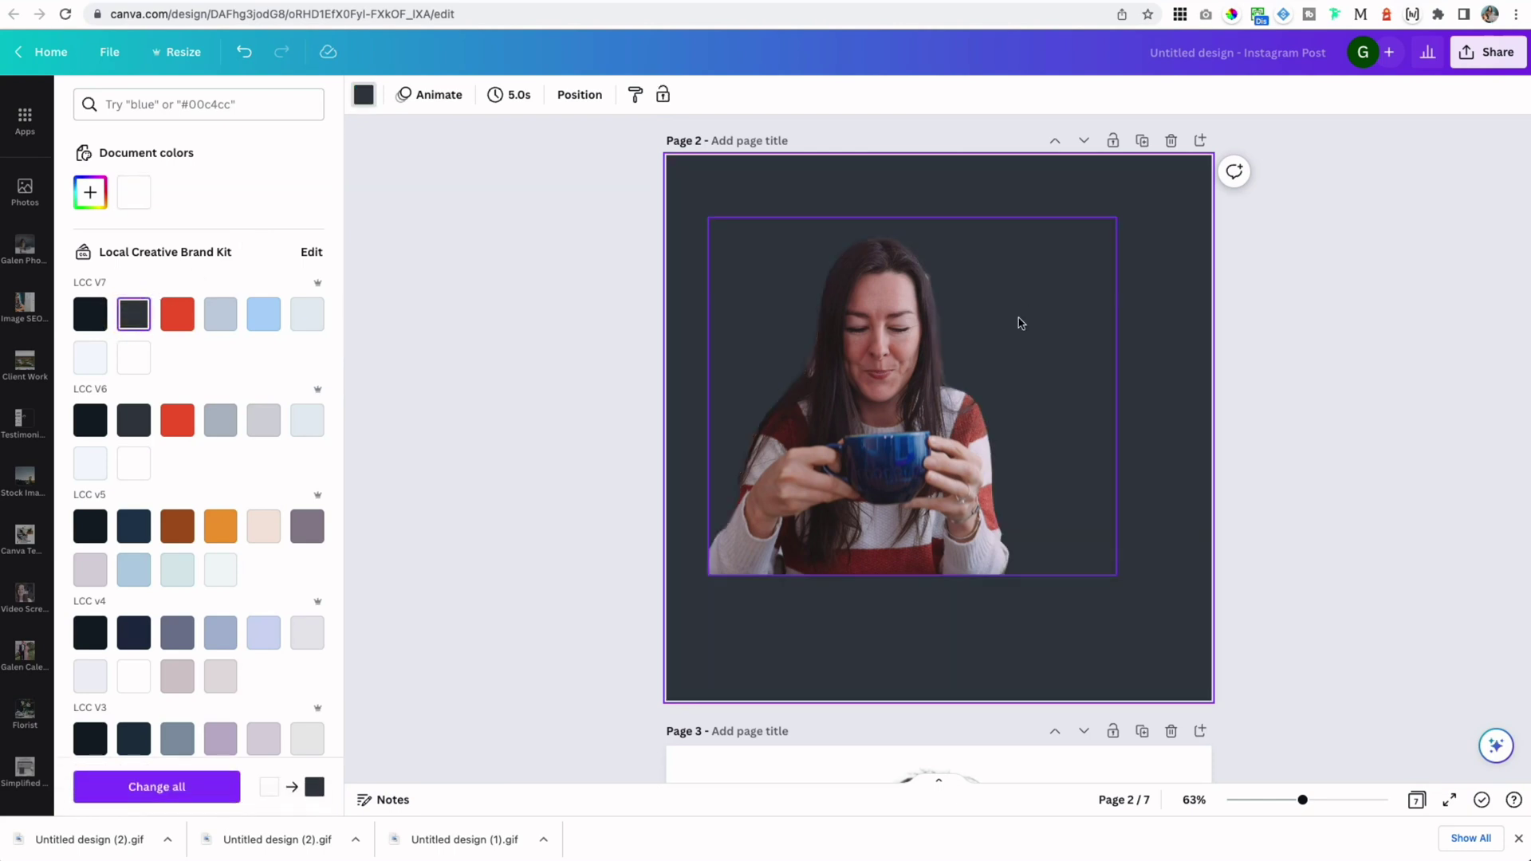
left_click(989, 339)
left_click_drag(1112, 560, 1258, 701)
left_click_drag(832, 483, 861, 477)
left_click_drag(738, 453, 656, 455)
left_click_drag(1064, 359, 1032, 359)
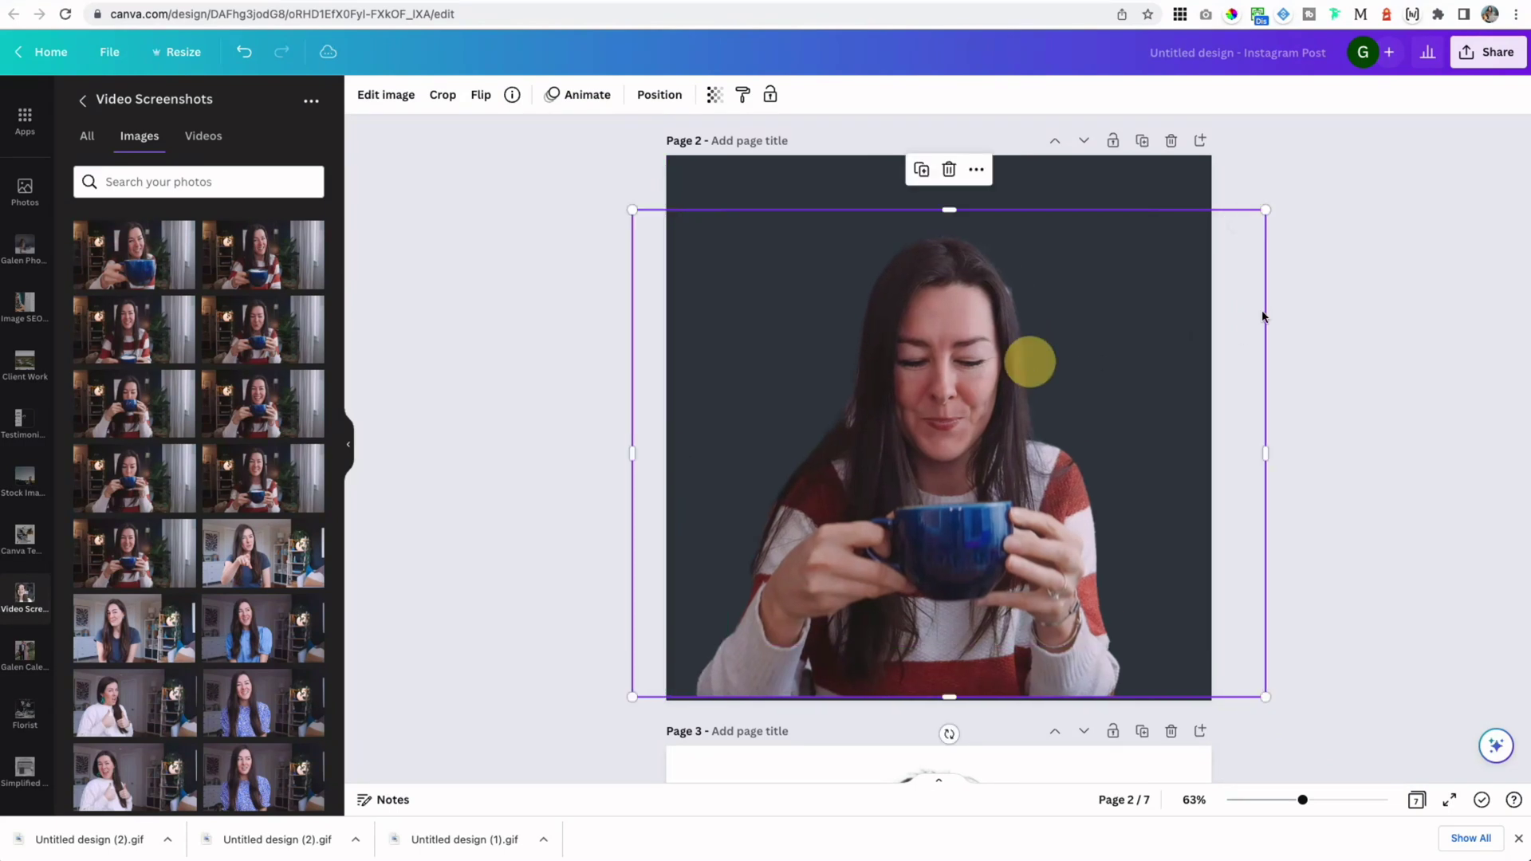
left_click(1409, 273)
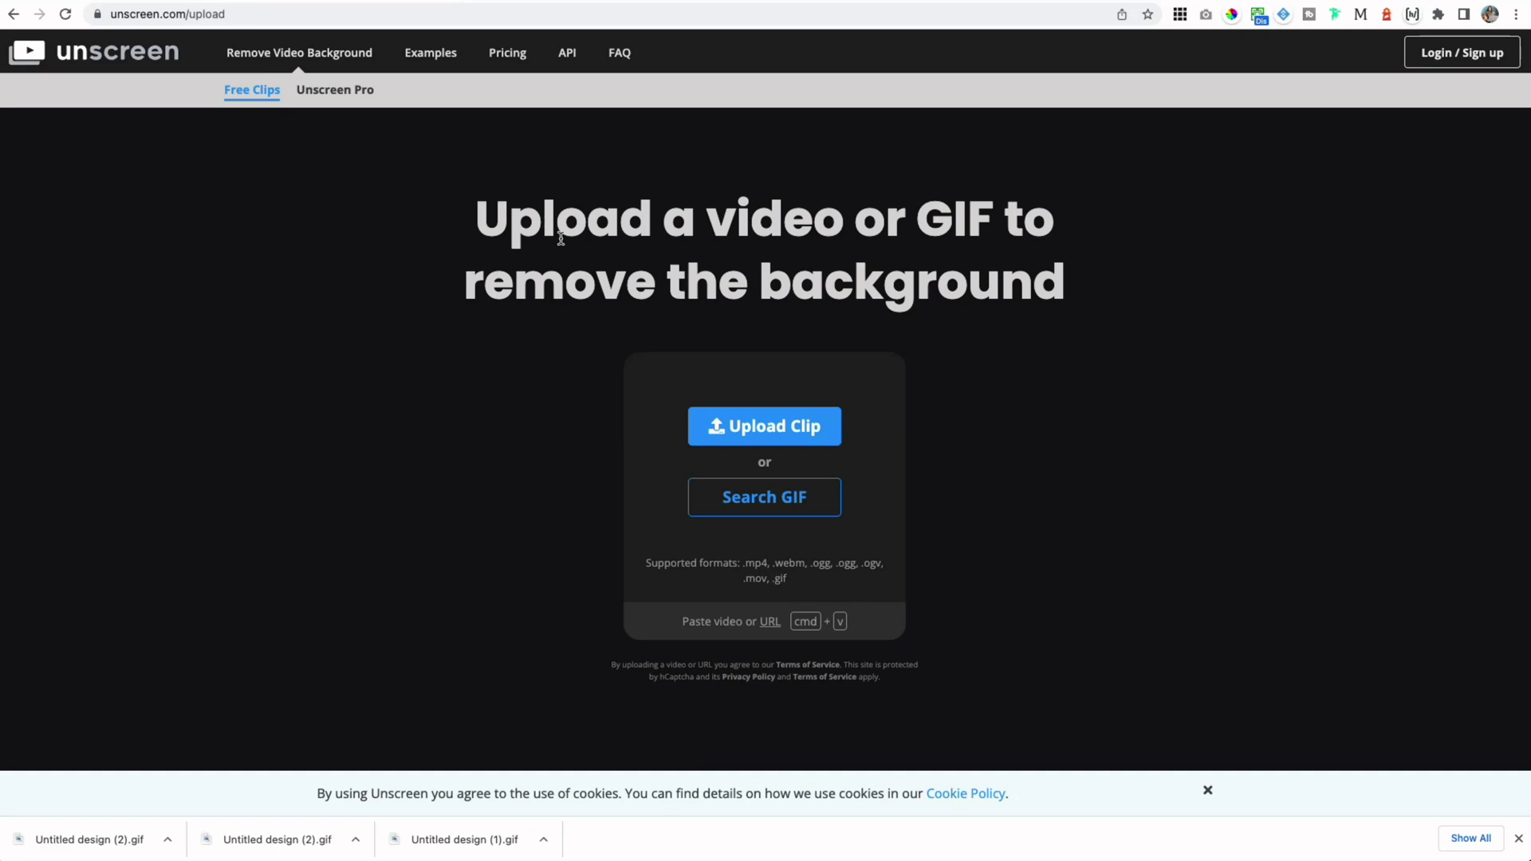
- Upload the coffee clip to Unscreen and download its background-free GIF
left_click(801, 423)
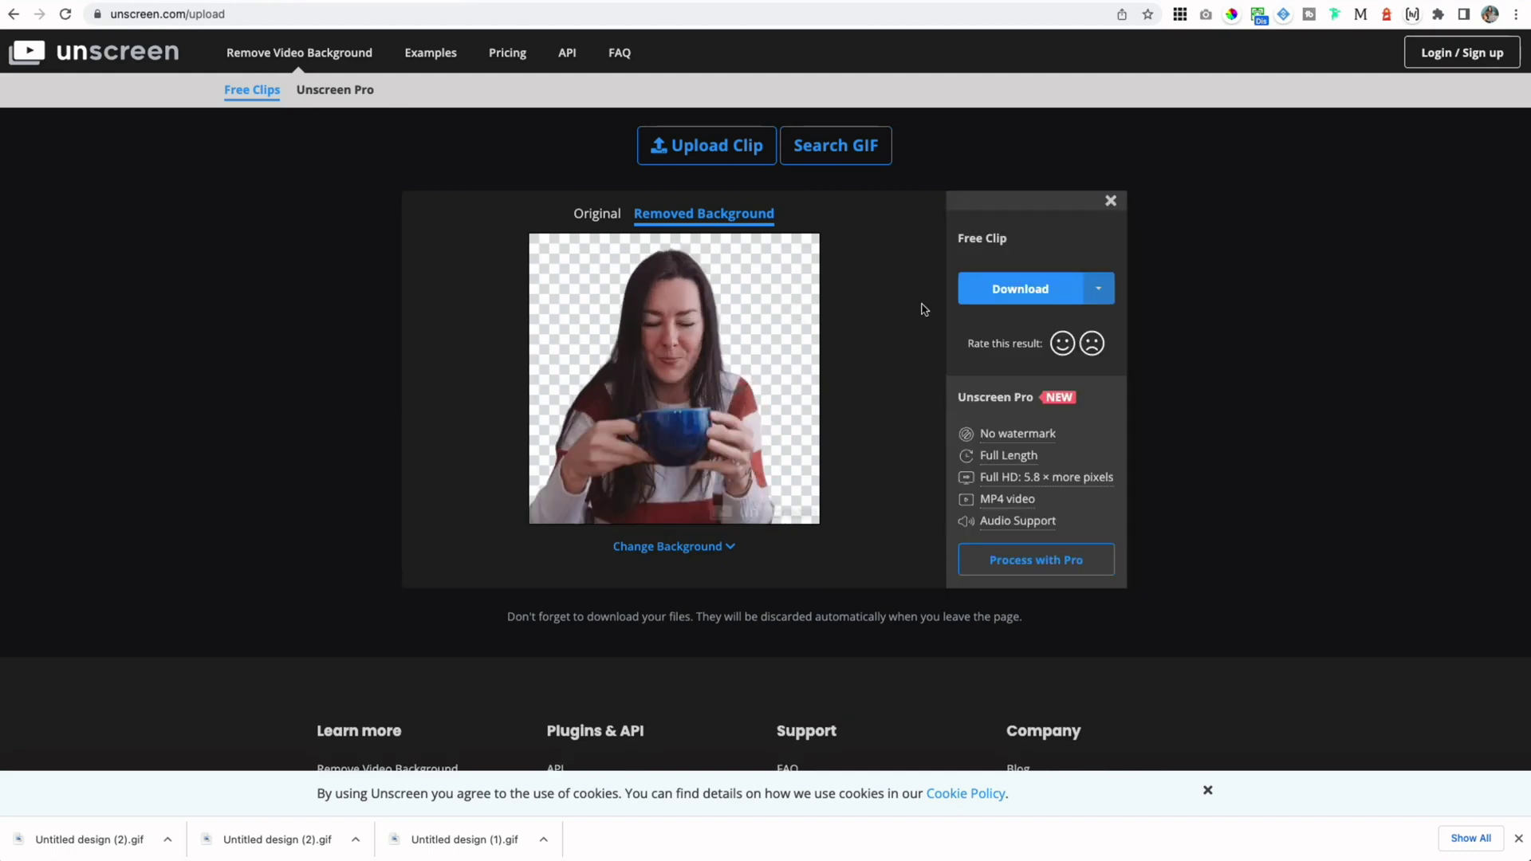
left_click(981, 301)
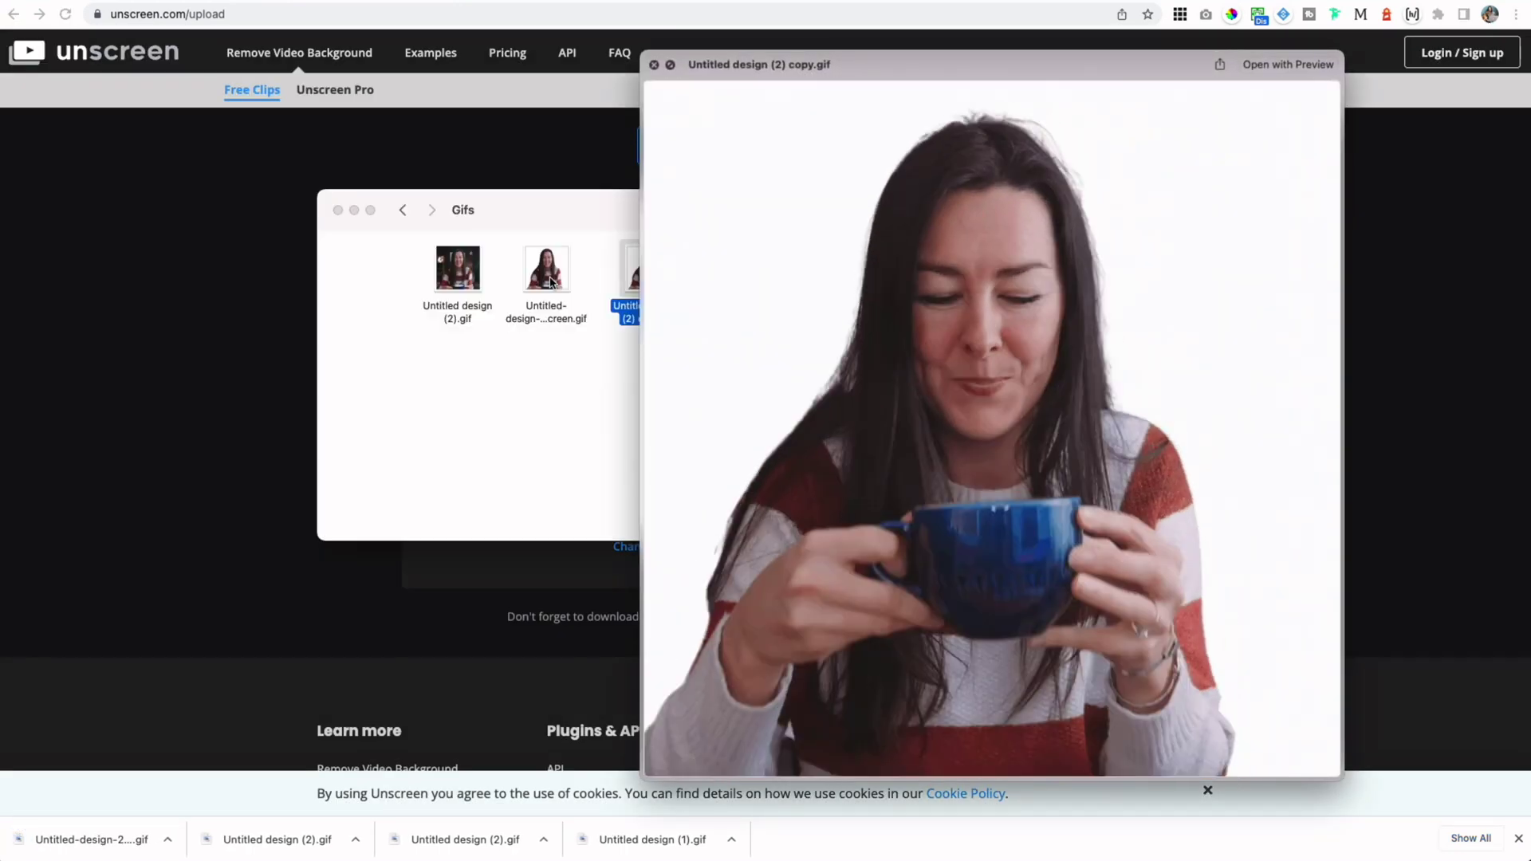
- Preview the other GIF in the Gifs folder
left_click(551, 281)
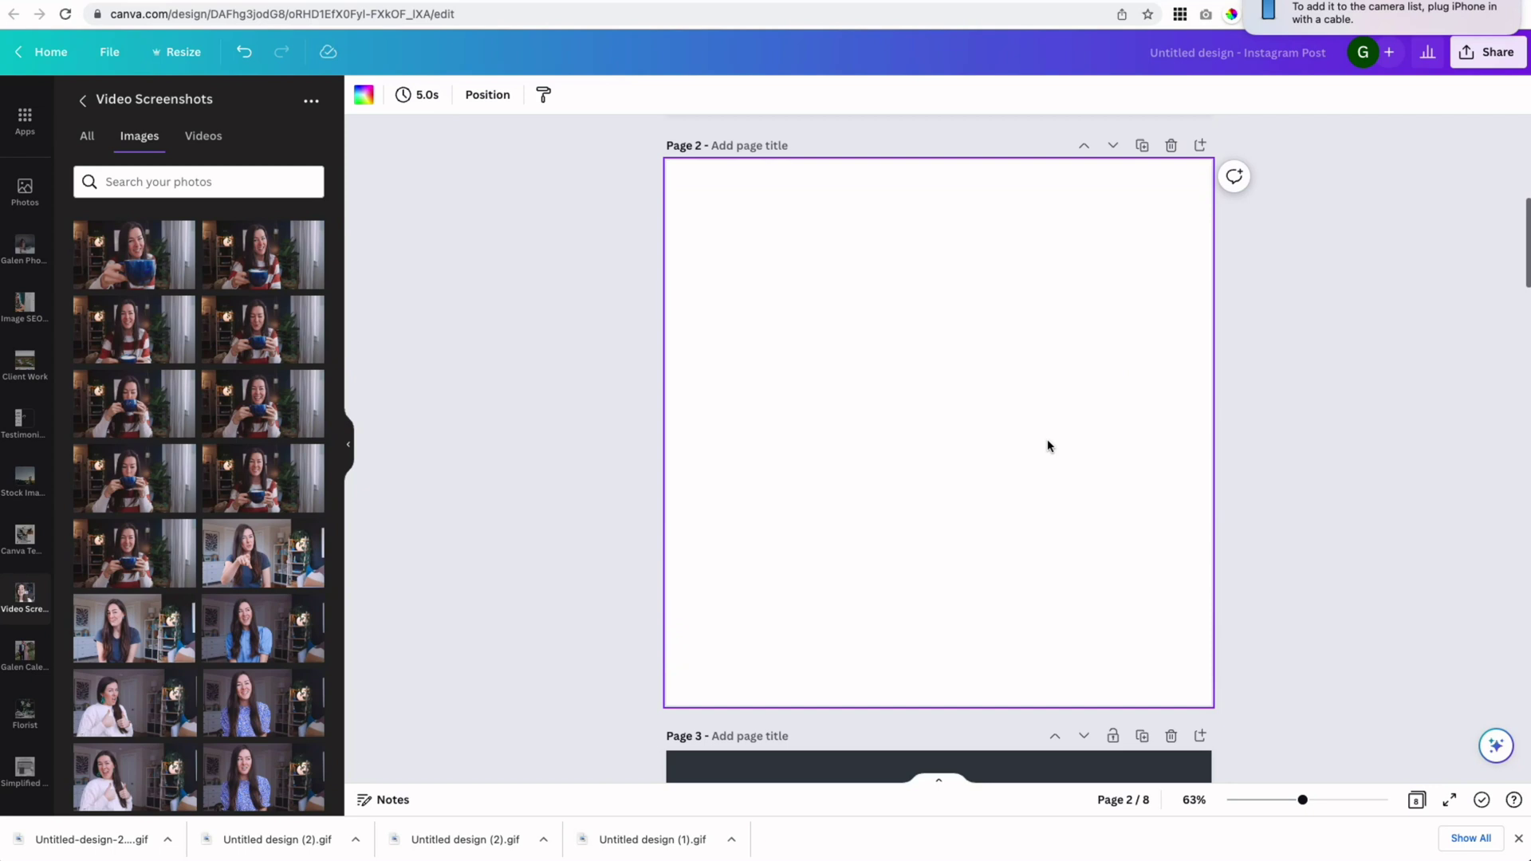
- Place the striped-sweater coffee video on Page 2, enlarge it to cover the page, and open Trim
left_click(203, 136)
left_click_drag(159, 228, 848, 236)
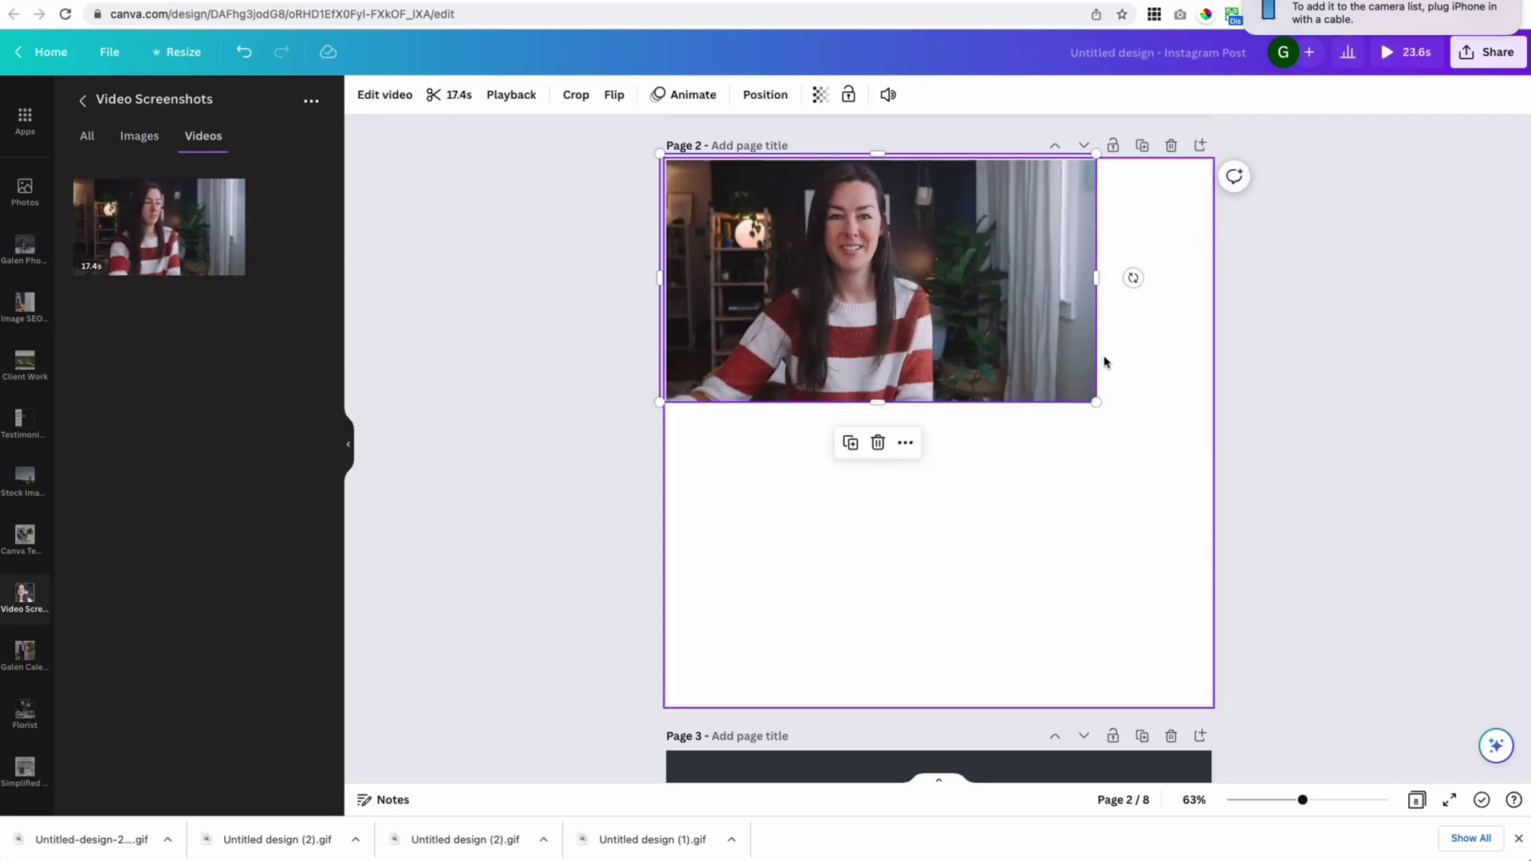
left_click(1127, 452)
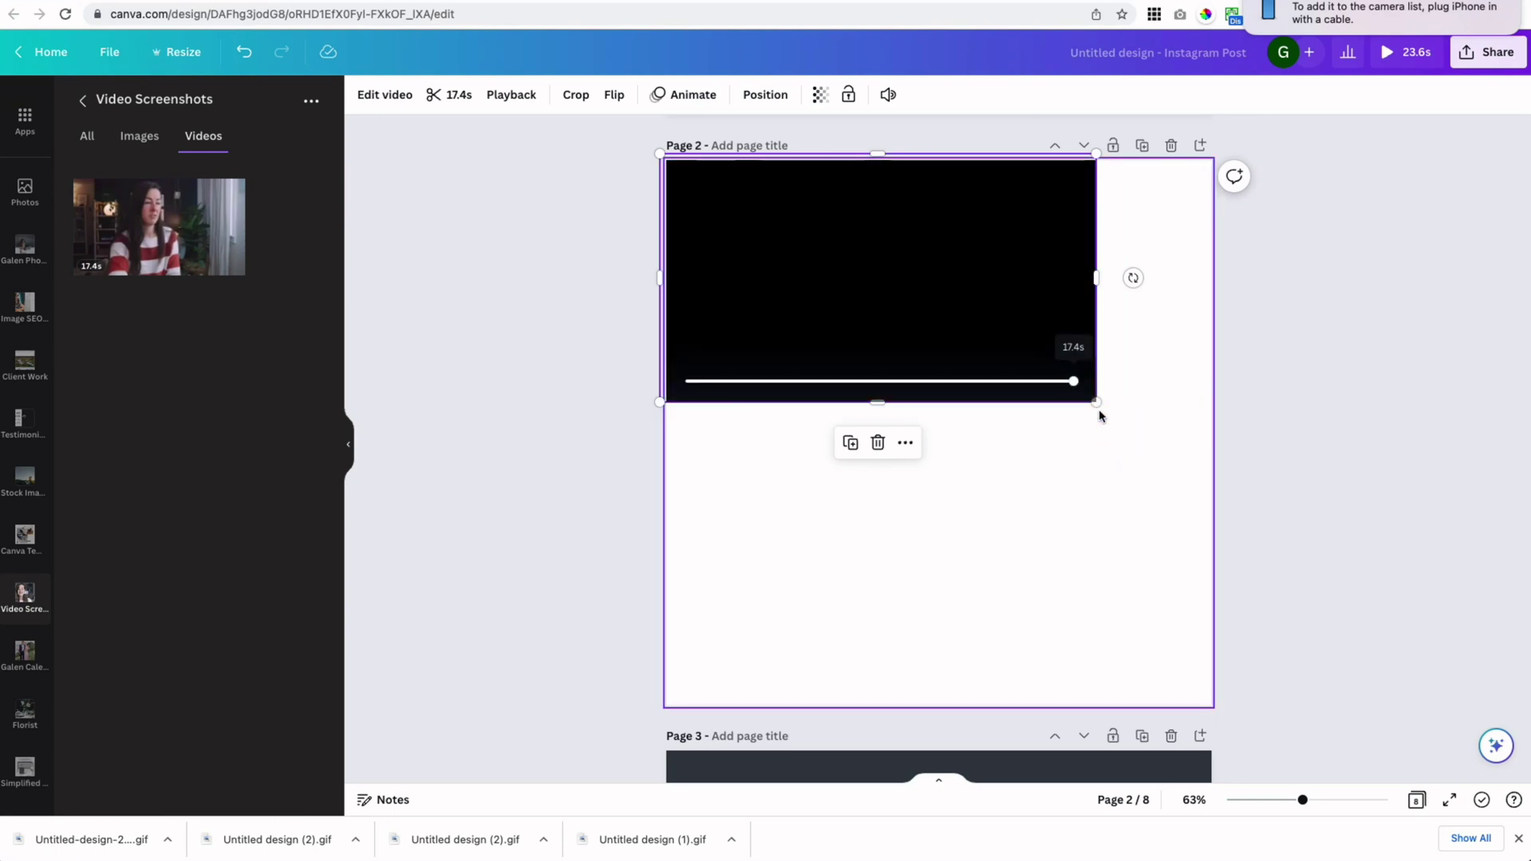
left_click_drag(1100, 416, 1235, 752)
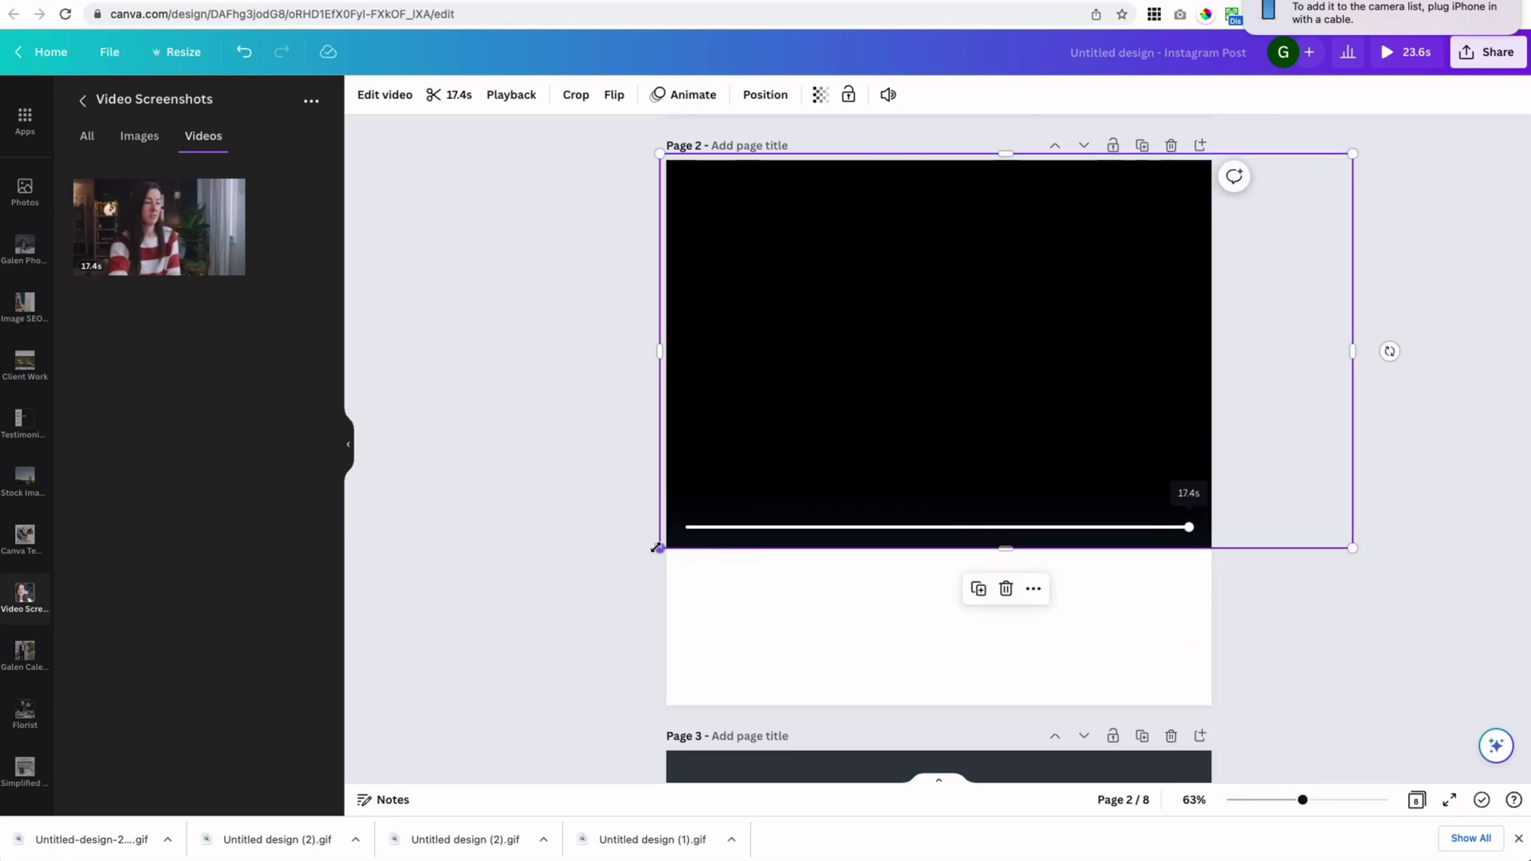
left_click_drag(657, 547, 455, 728)
left_click_drag(992, 407, 975, 400)
left_click(1457, 249)
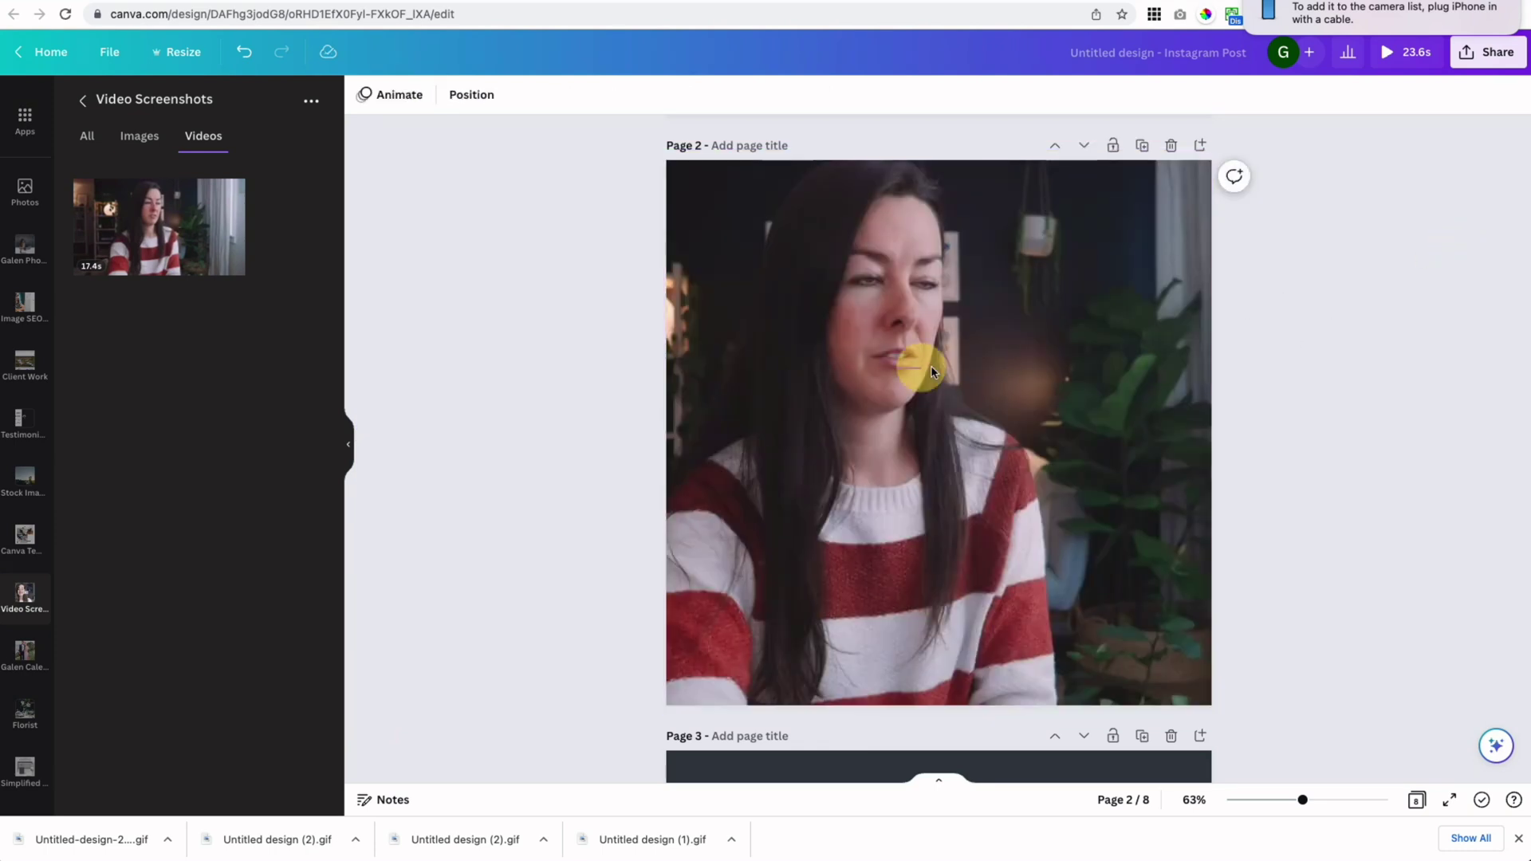
double_click(957, 372)
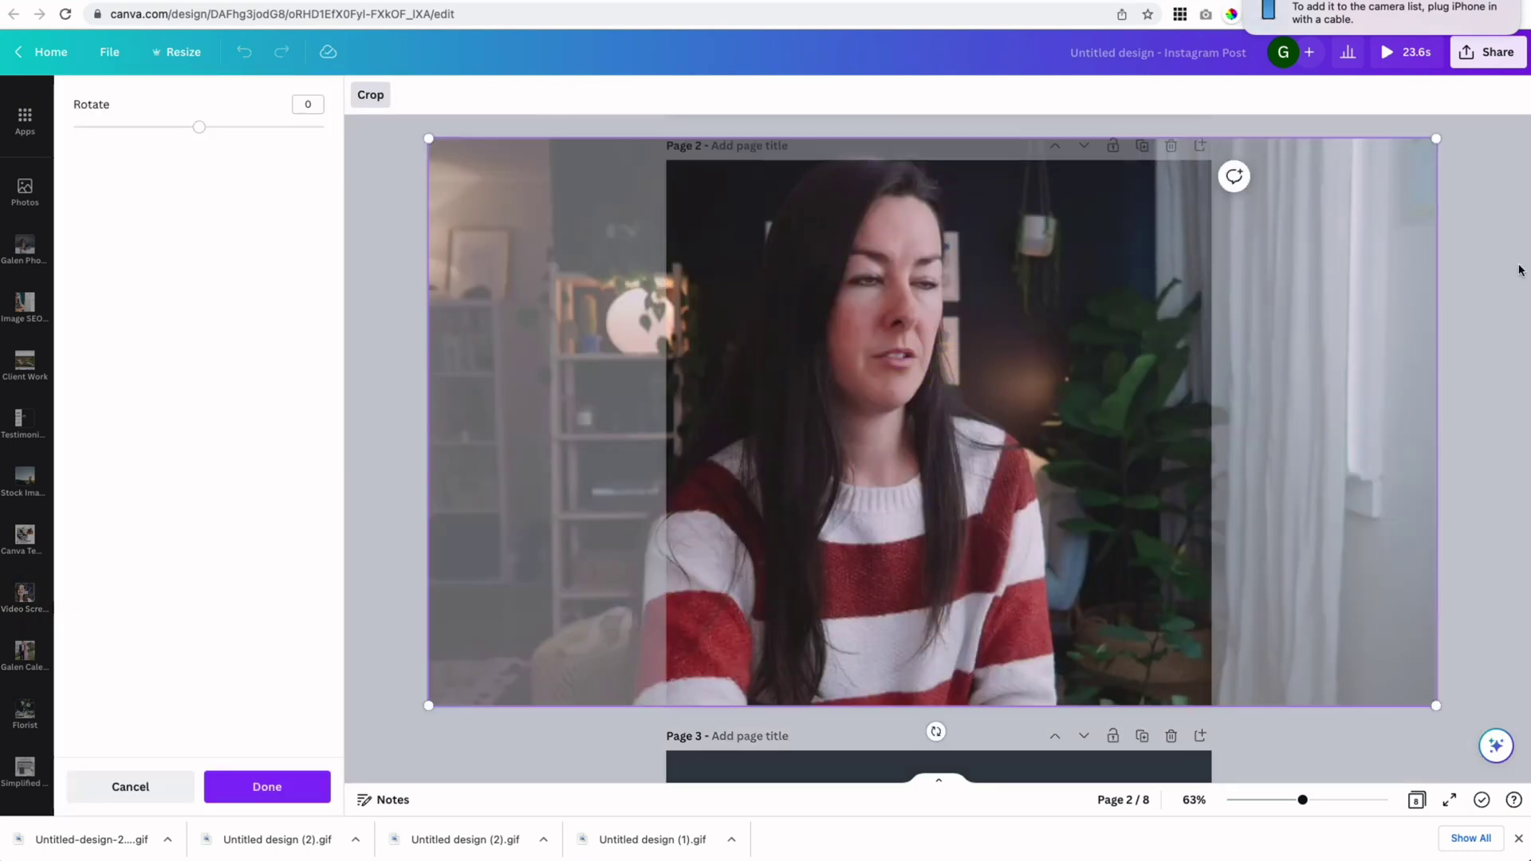
key("Return")
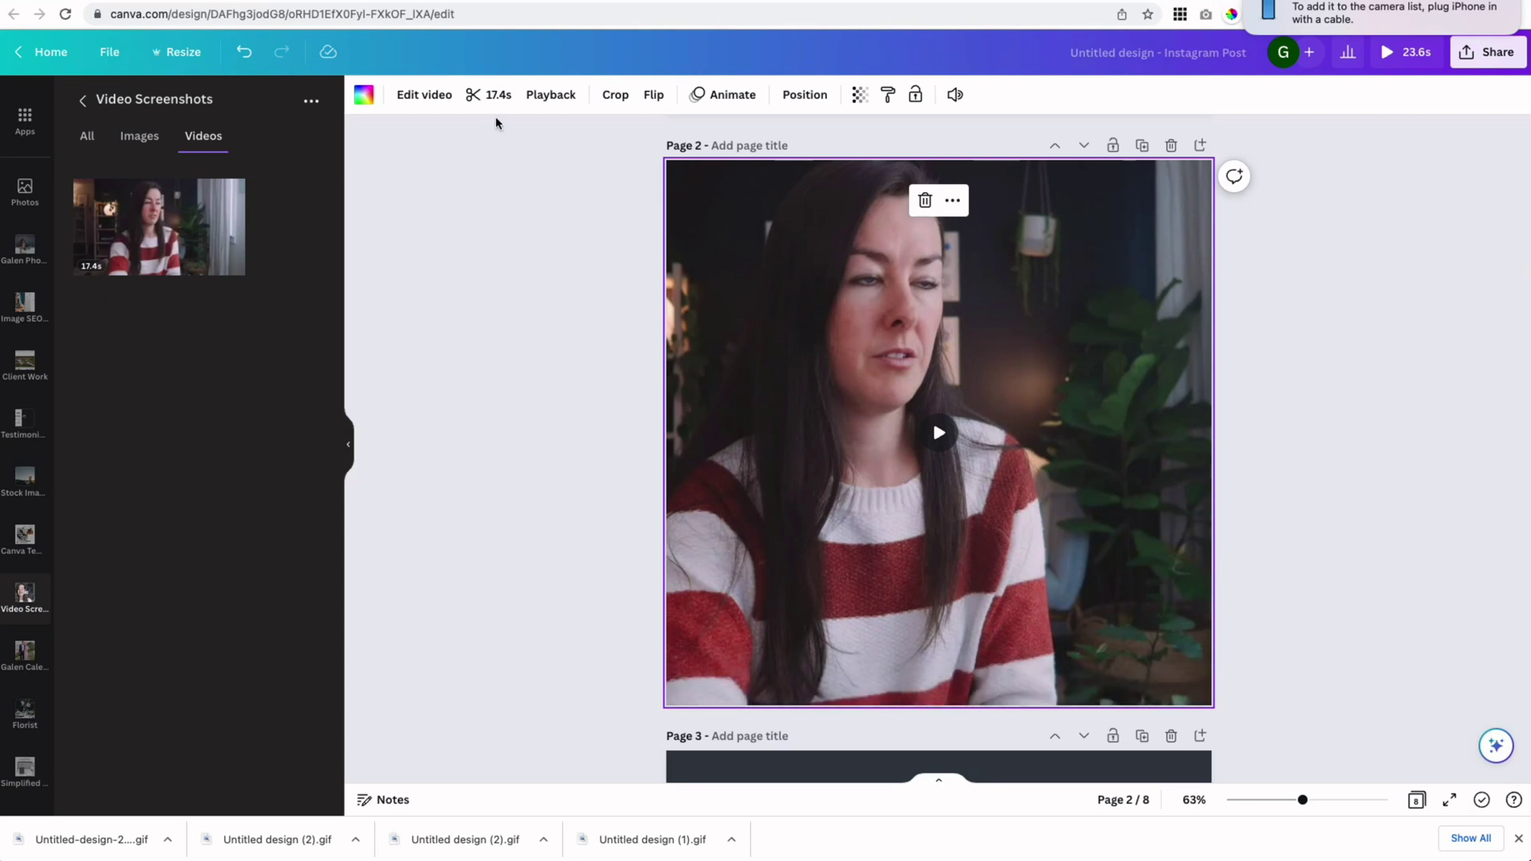
left_click(479, 102)
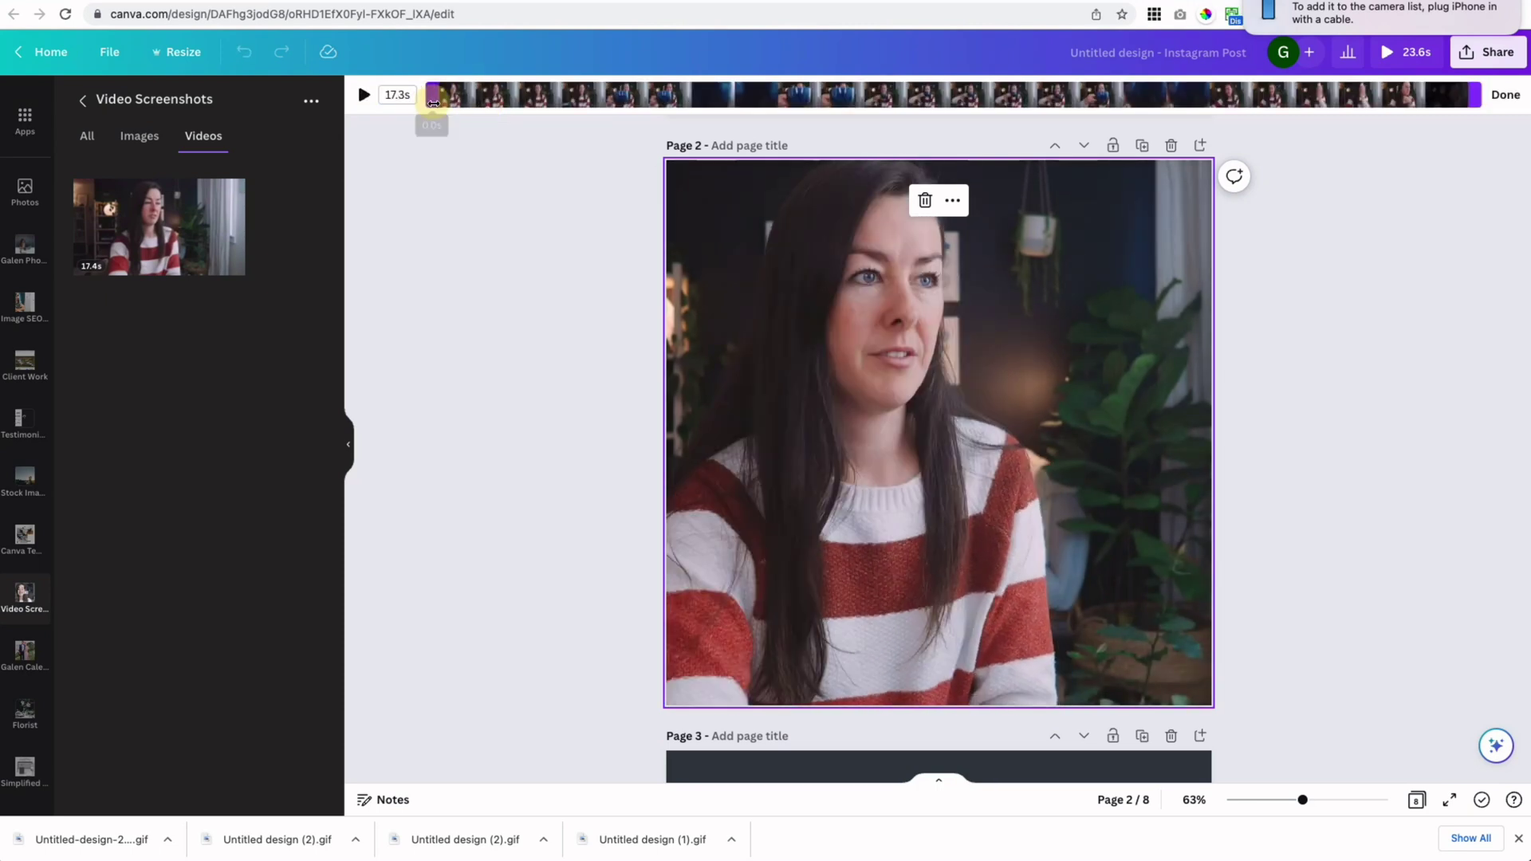
- Drag the start and end trim handles so the Page 2 video runs 7.9 seconds
left_click_drag(437, 95, 644, 96)
left_click_drag(1478, 94, 1127, 105)
left_click_drag(1130, 104, 1131, 104)
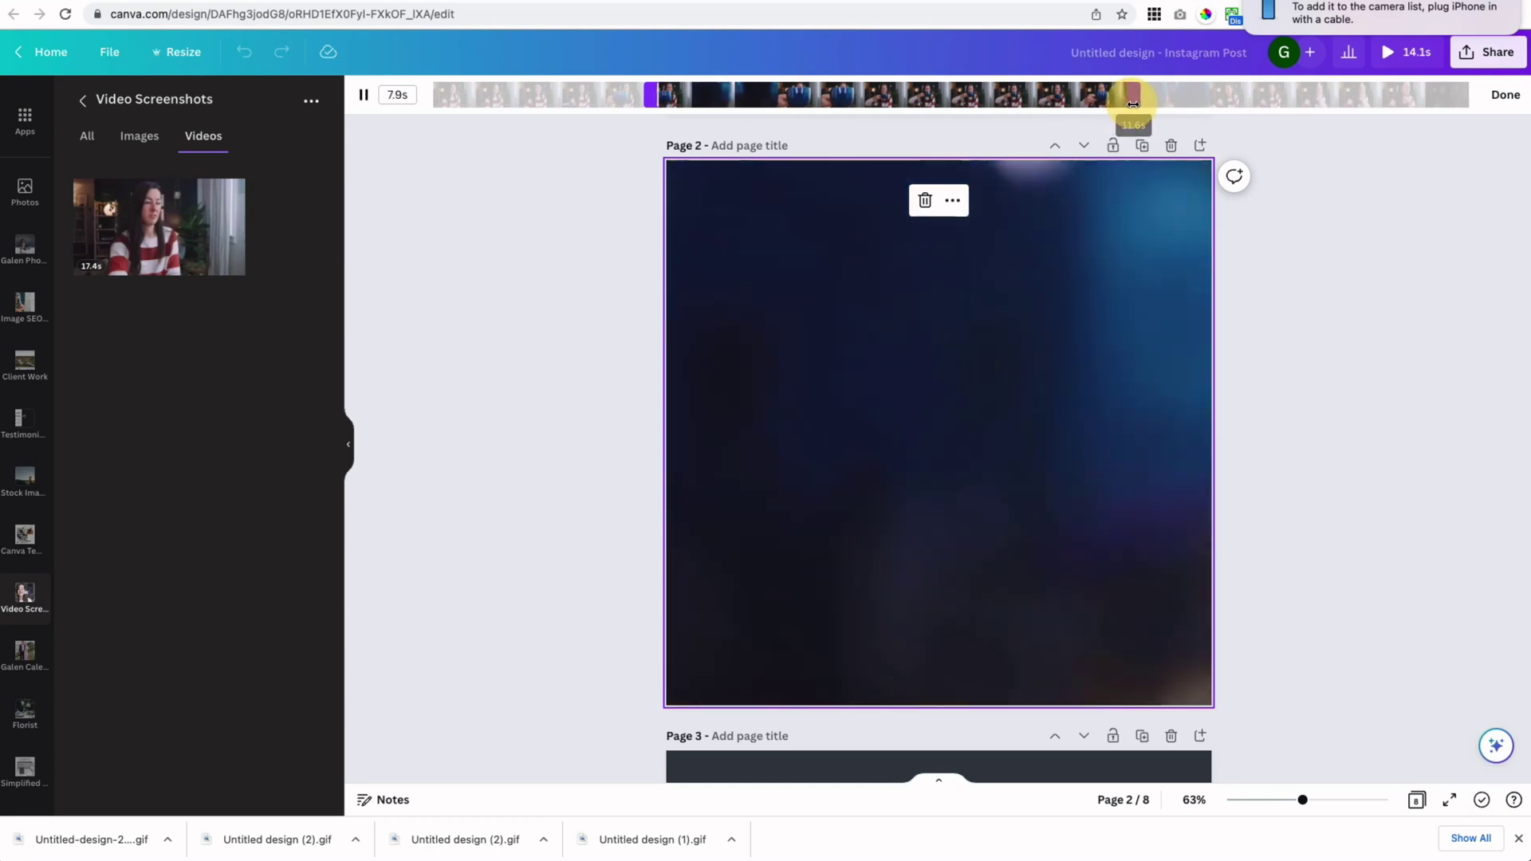
left_click(1490, 99)
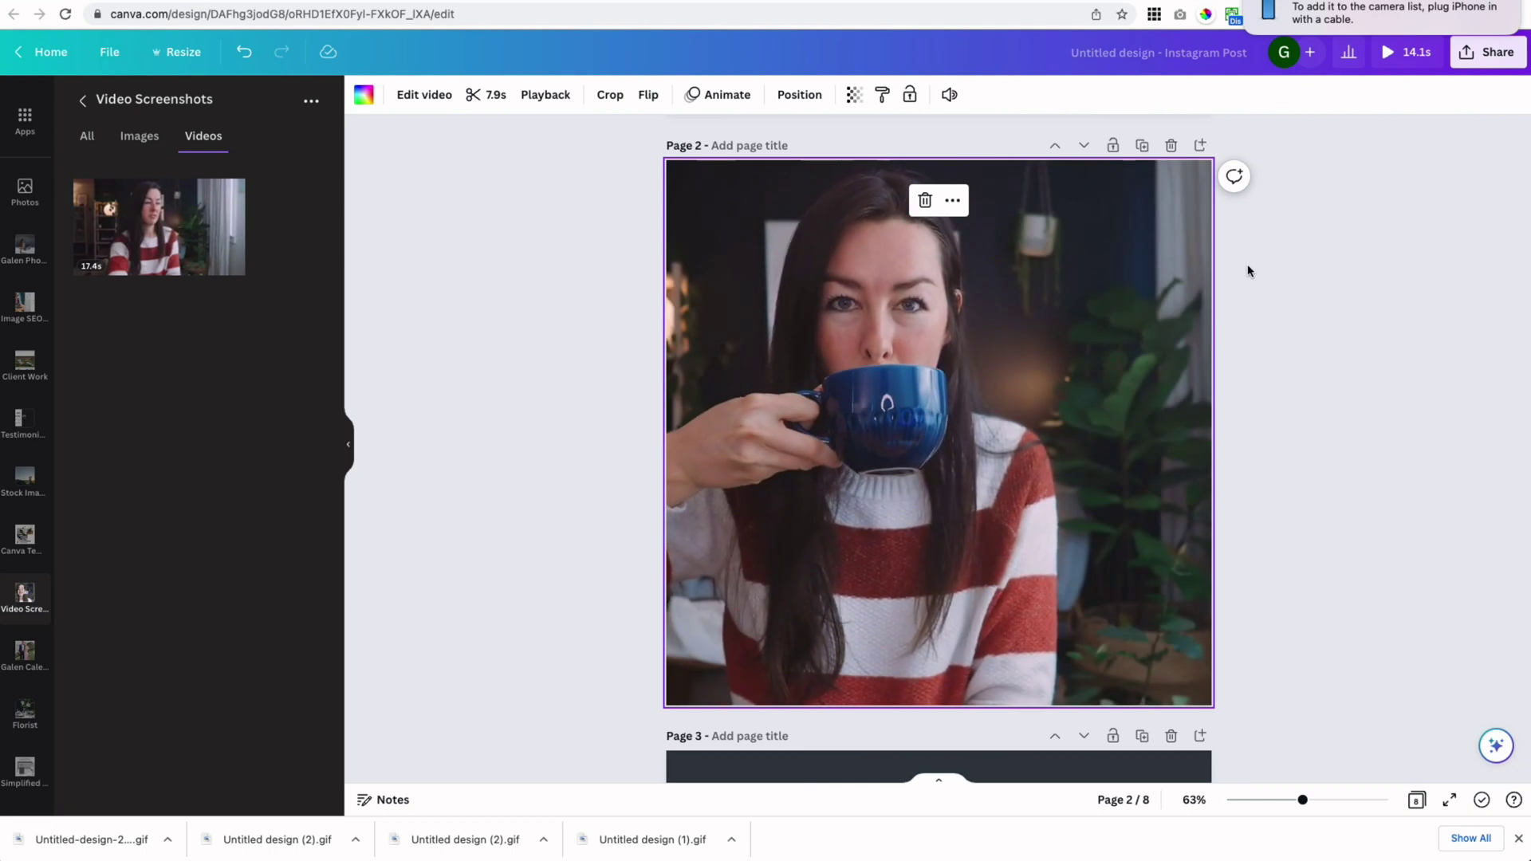
mouse_move(1037, 388)
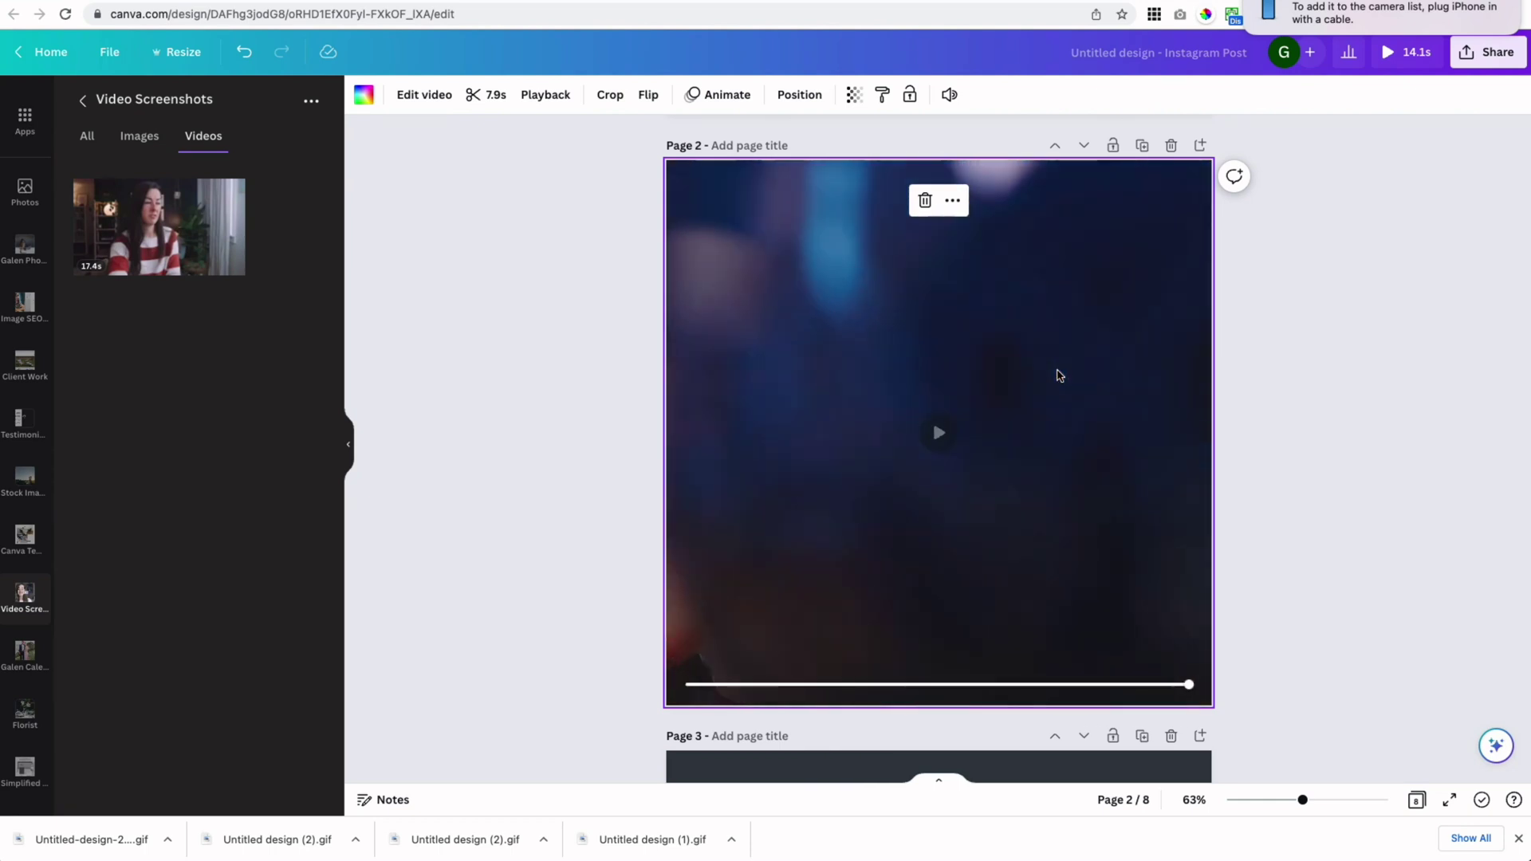
- Shift the Page 2 video slightly right within its crop and play it back
double_click(1023, 359)
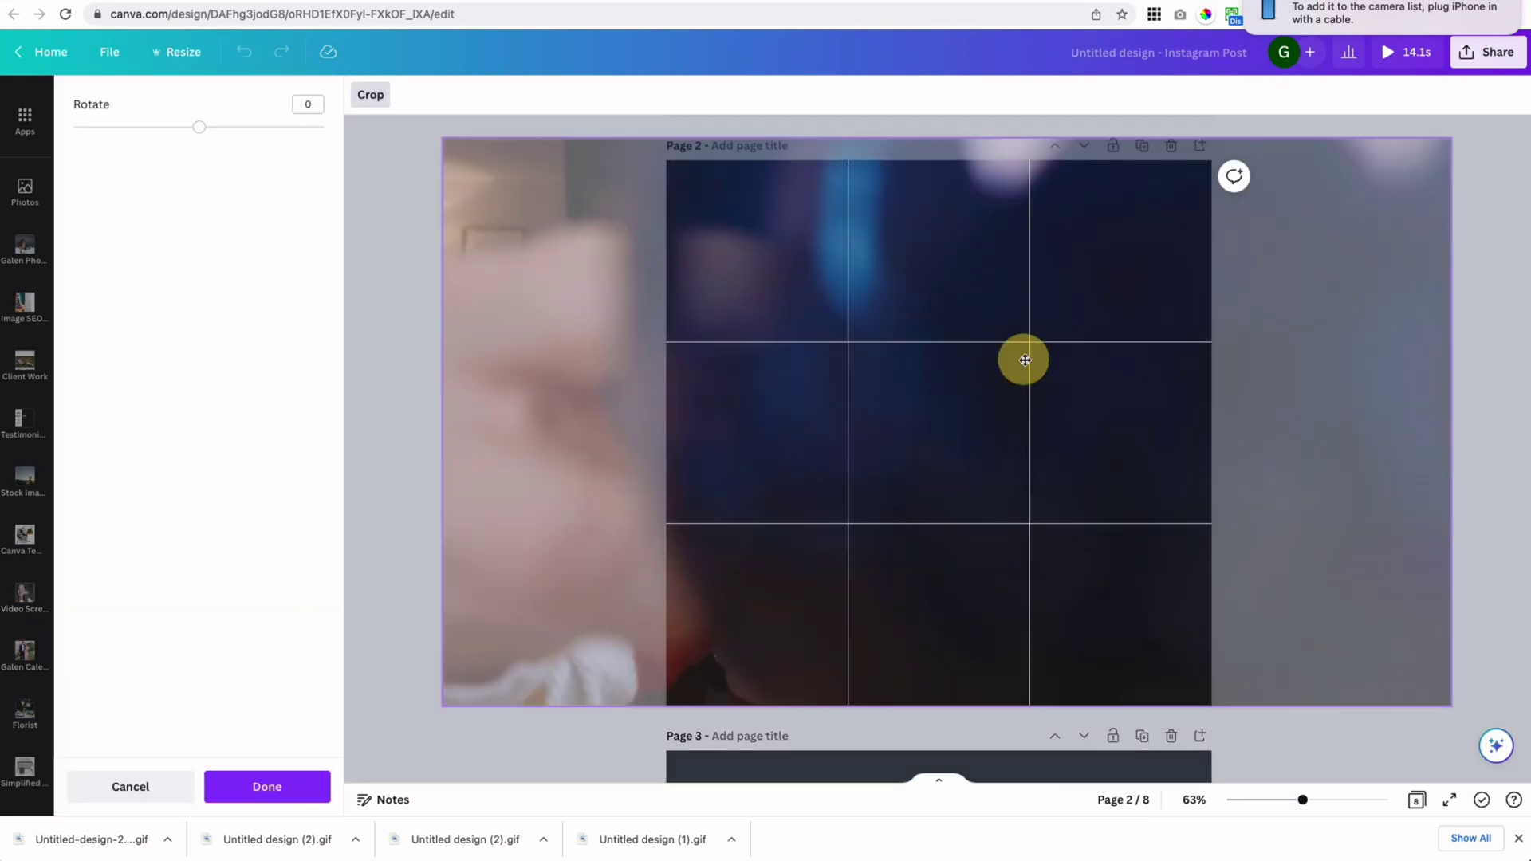
left_click_drag(1022, 359, 1035, 359)
left_click(381, 431)
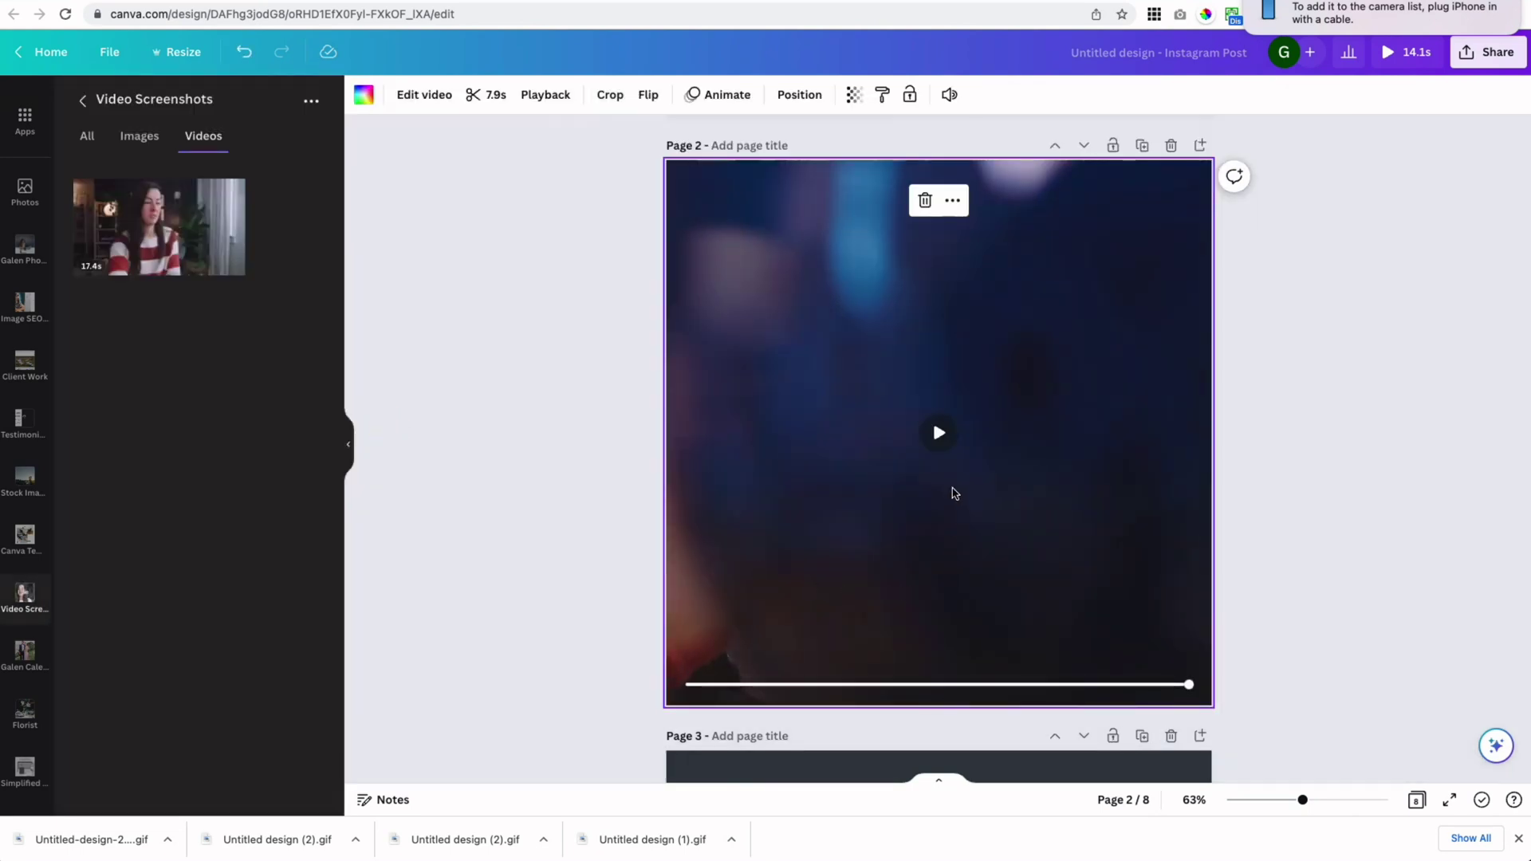
left_click(939, 434)
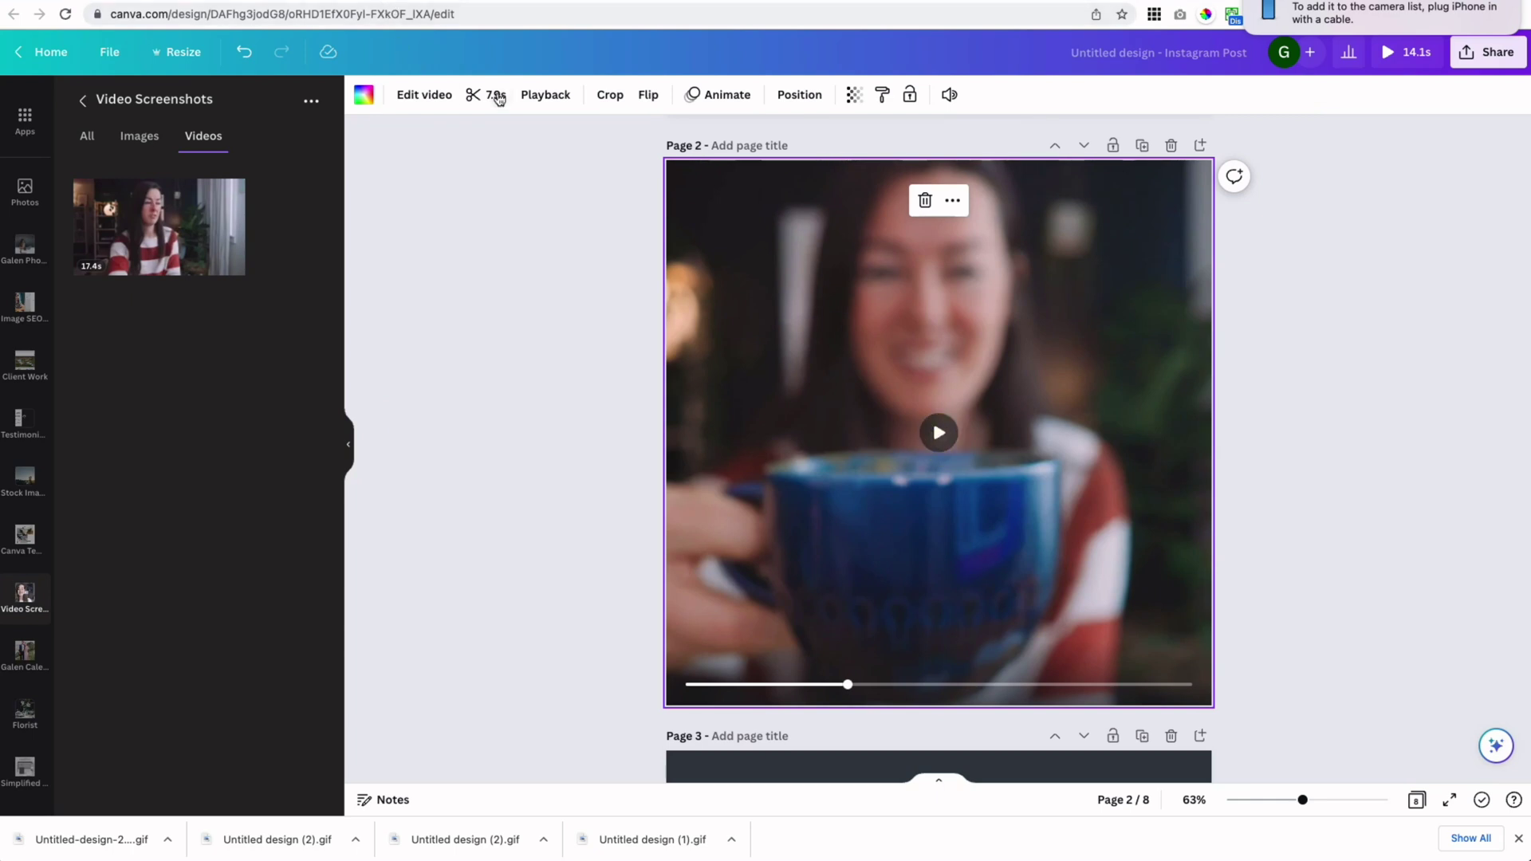
- Trim the video's start so it runs 5.9 seconds, nudge it right again, and replay
left_click(496, 95)
left_click_drag(656, 102, 775, 96)
double_click(937, 351)
left_click_drag(937, 351, 965, 352)
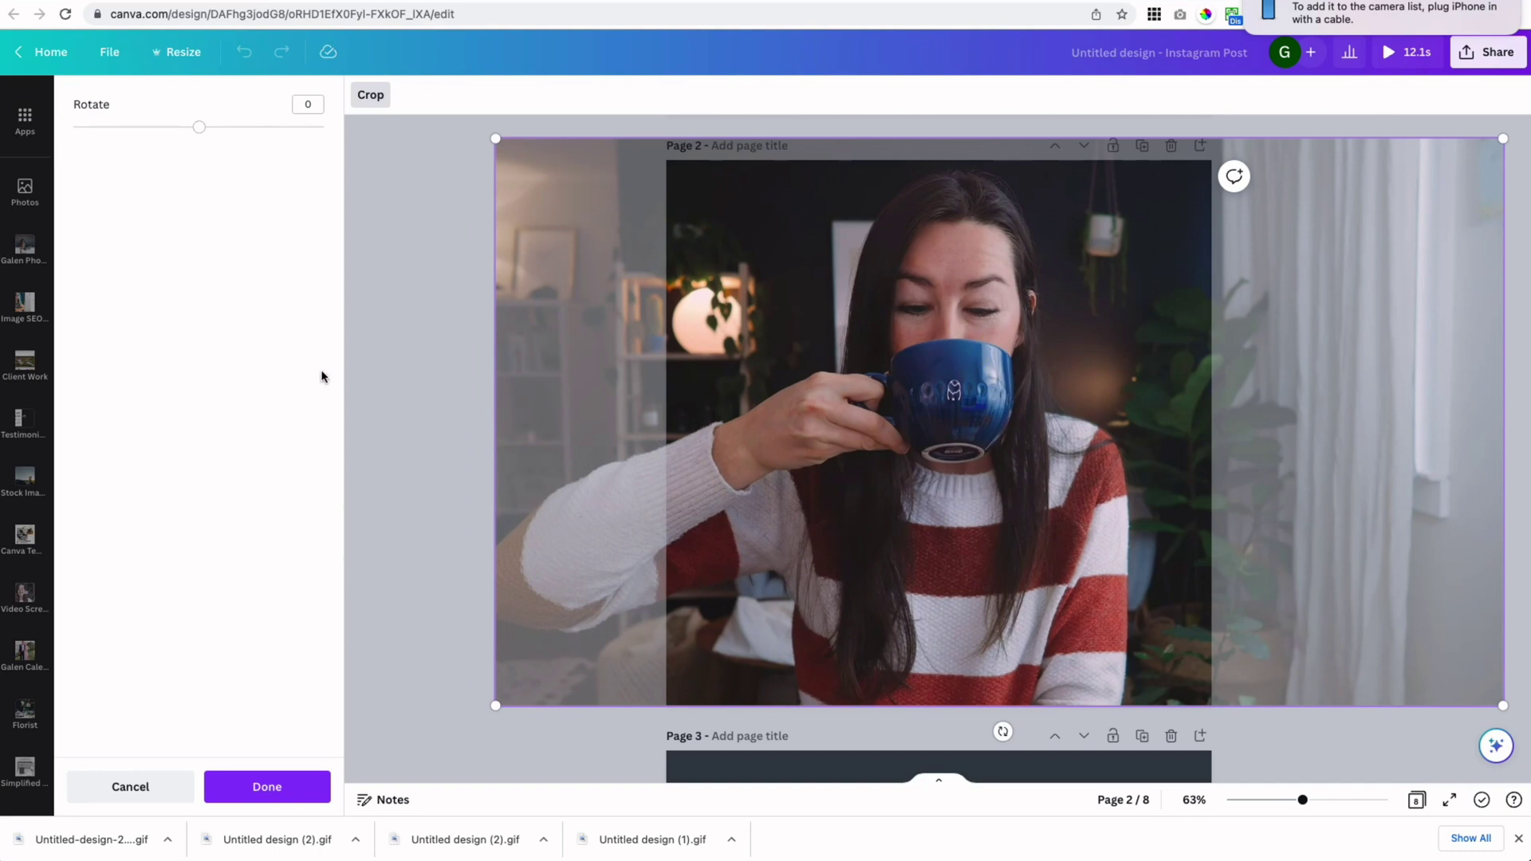
left_click(391, 355)
left_click(933, 434)
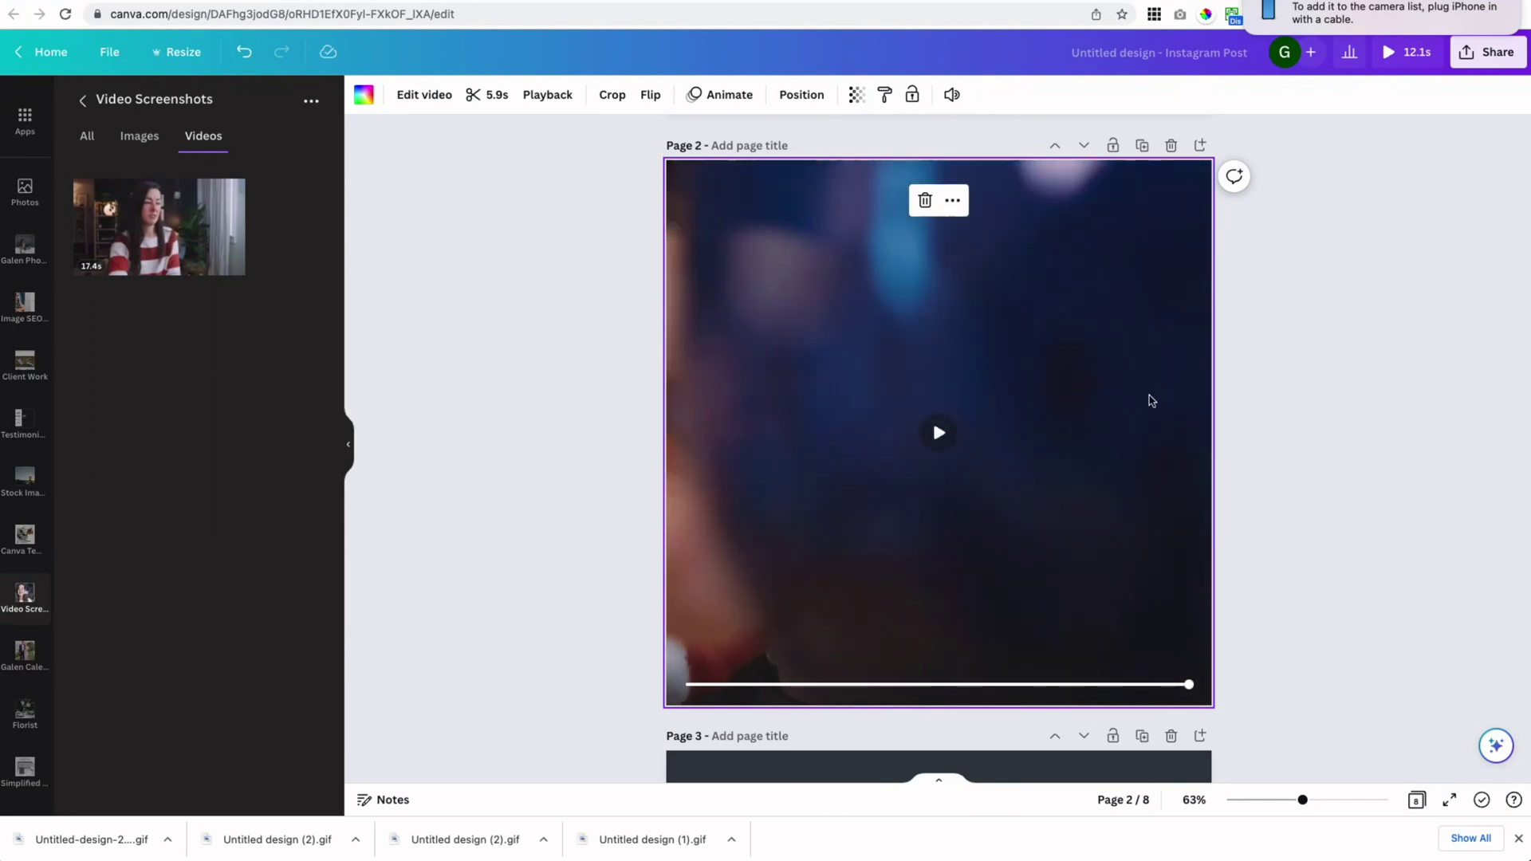
- Set the GIF download to include only the current Page 2, at 864 × 864 px
left_click(1348, 162)
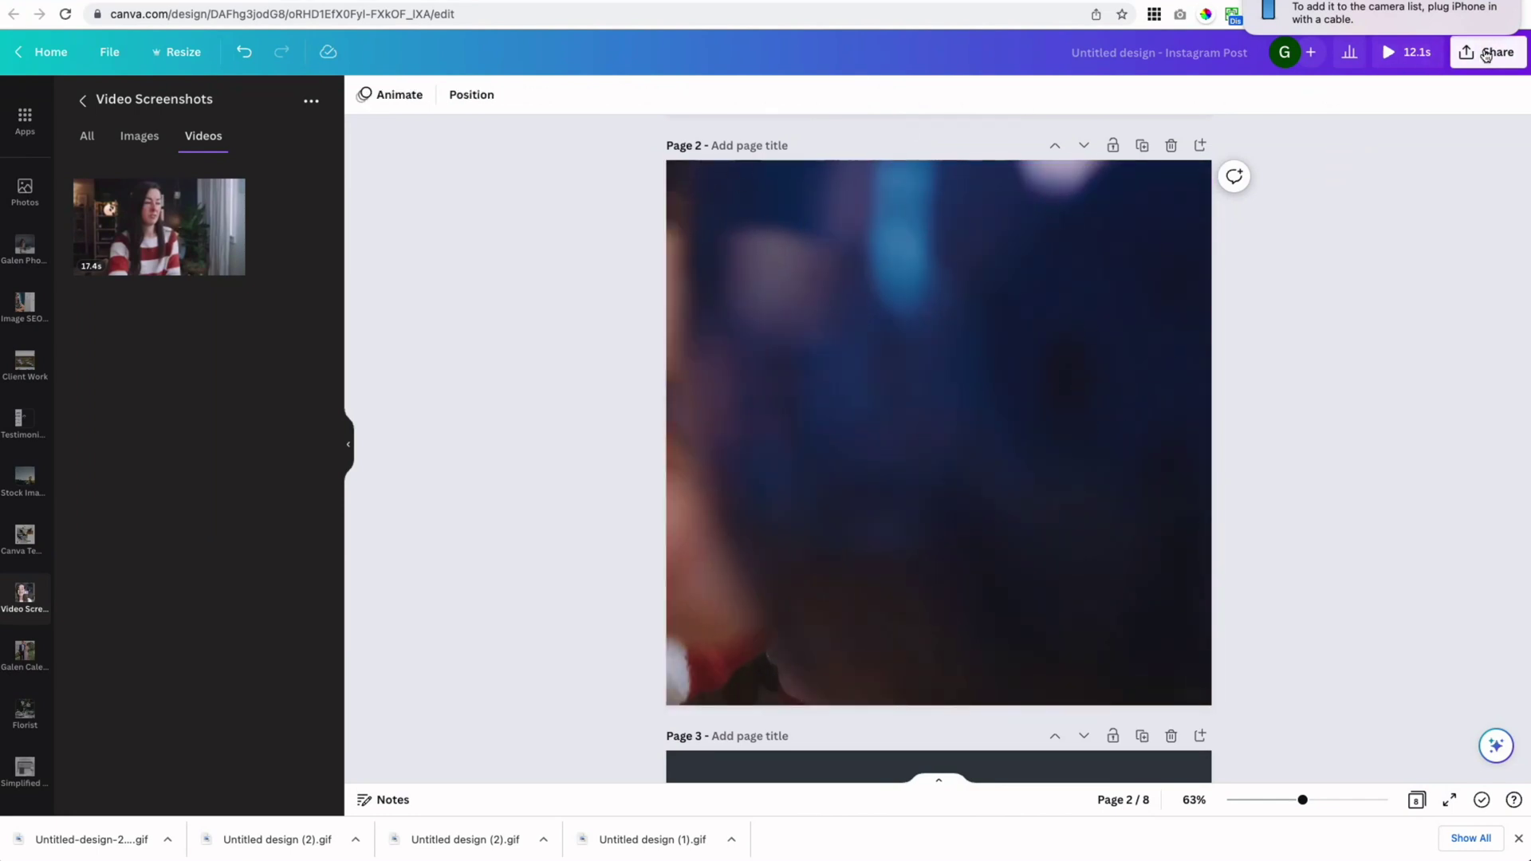
scroll(1251, 390, "up", 5)
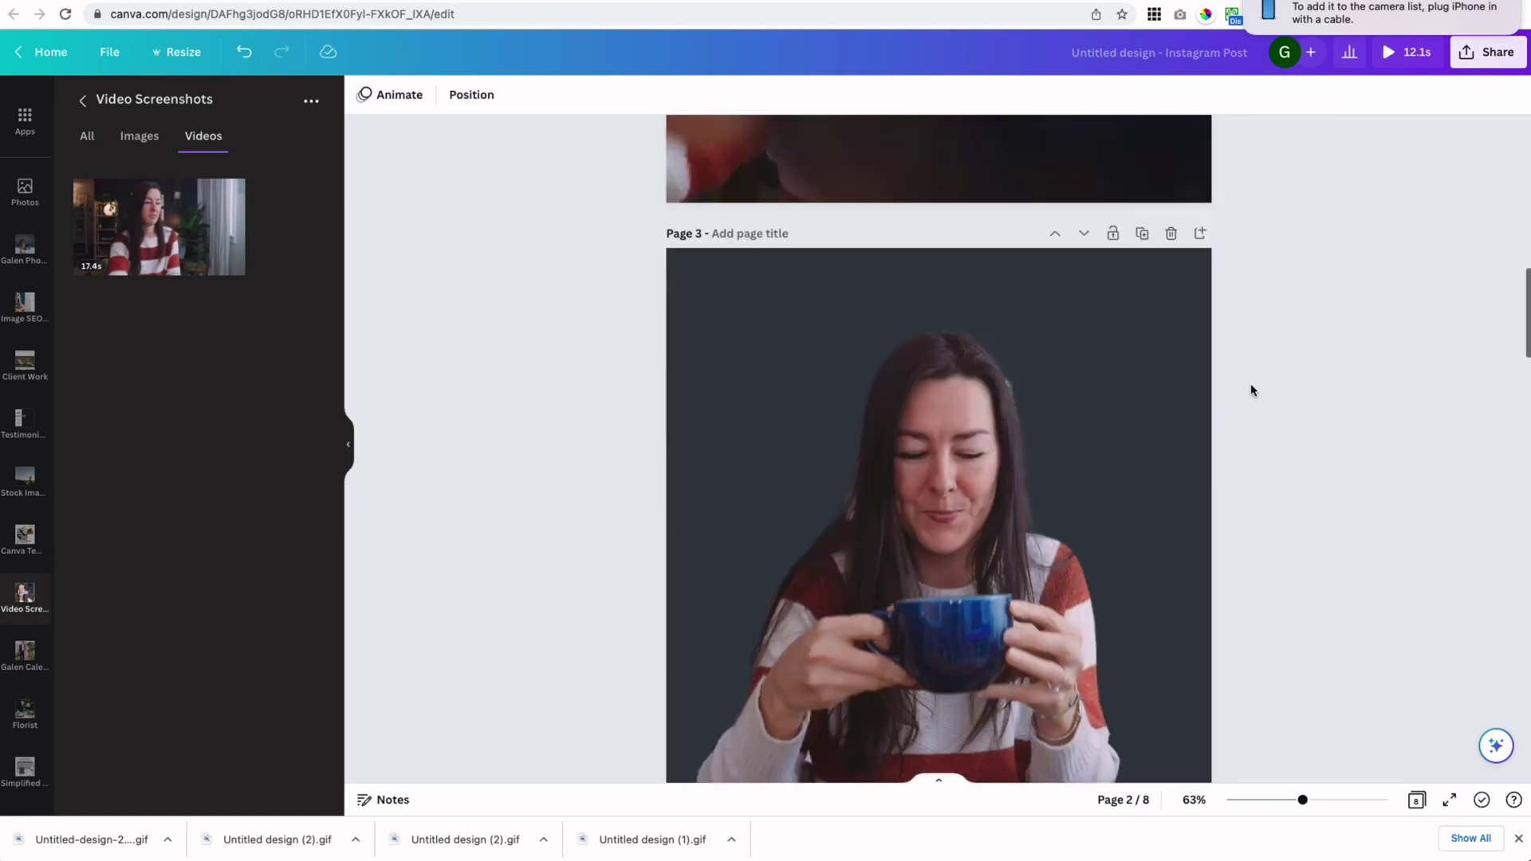
scroll(1250, 390, "down", 5)
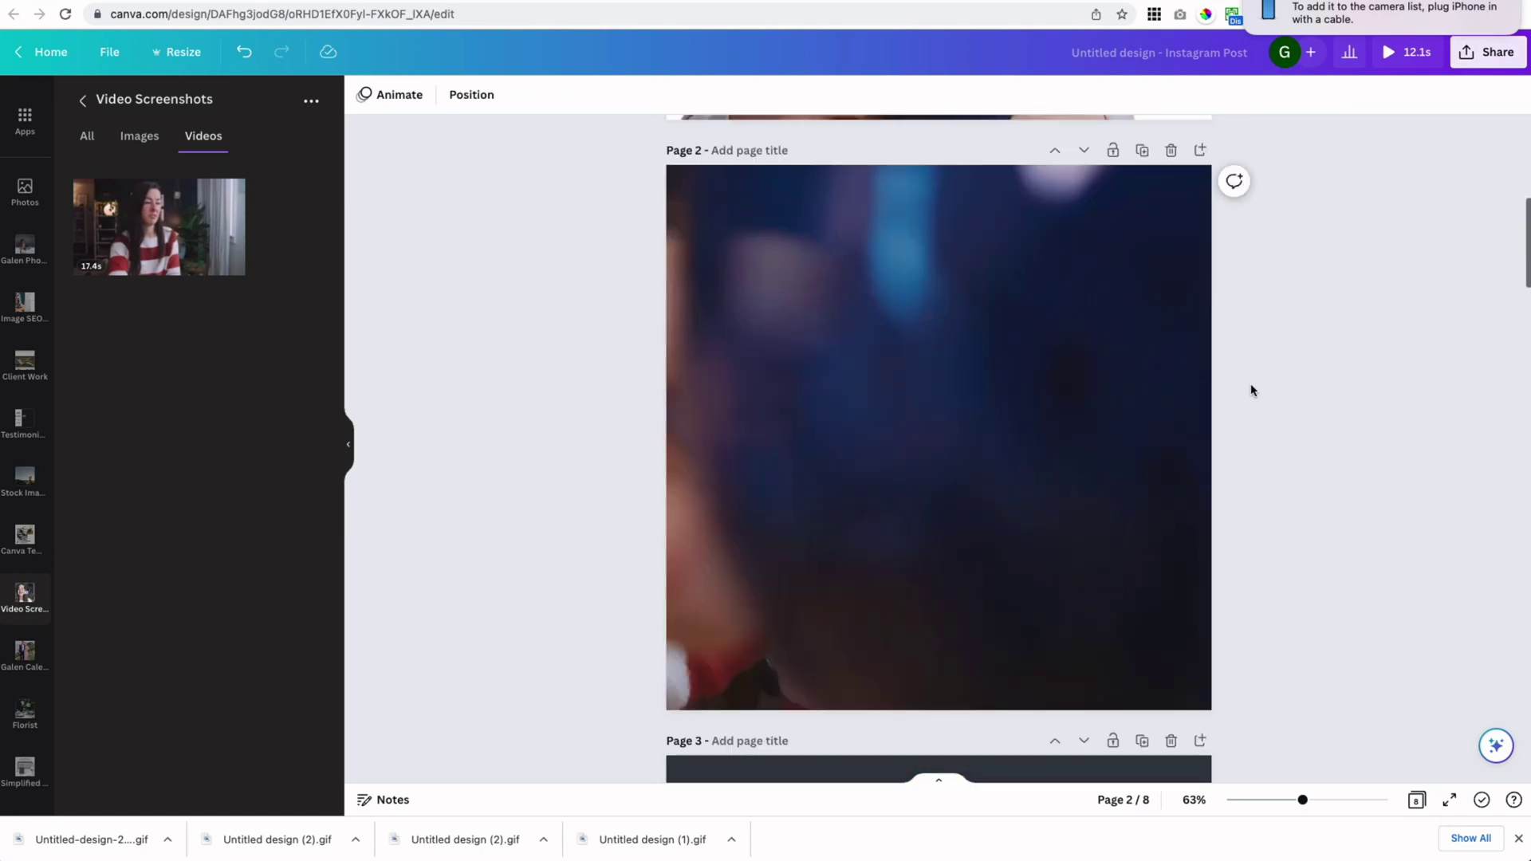
left_click(1492, 56)
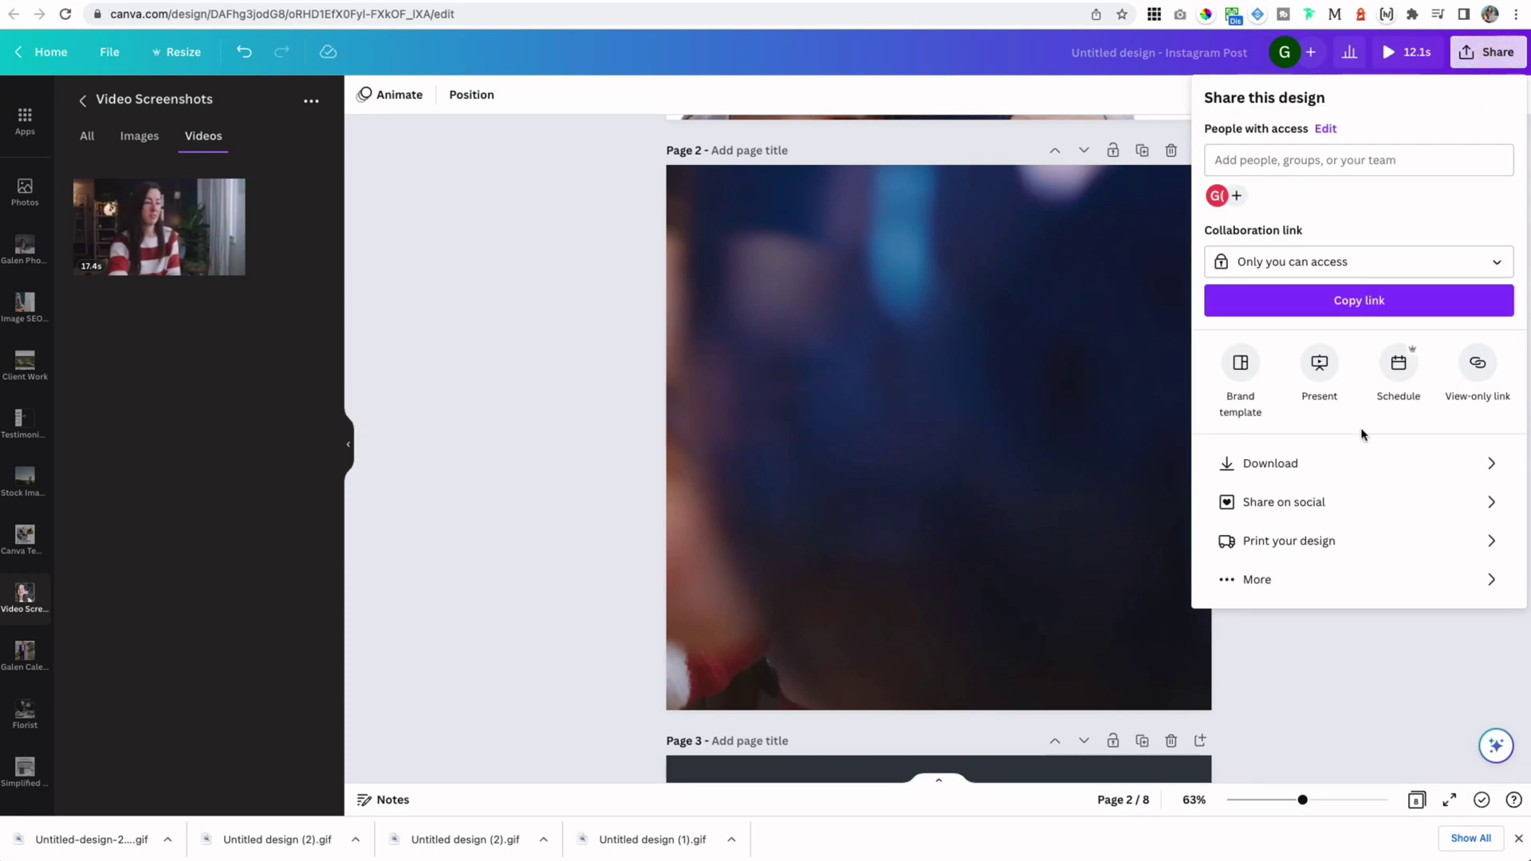
left_click(1309, 463)
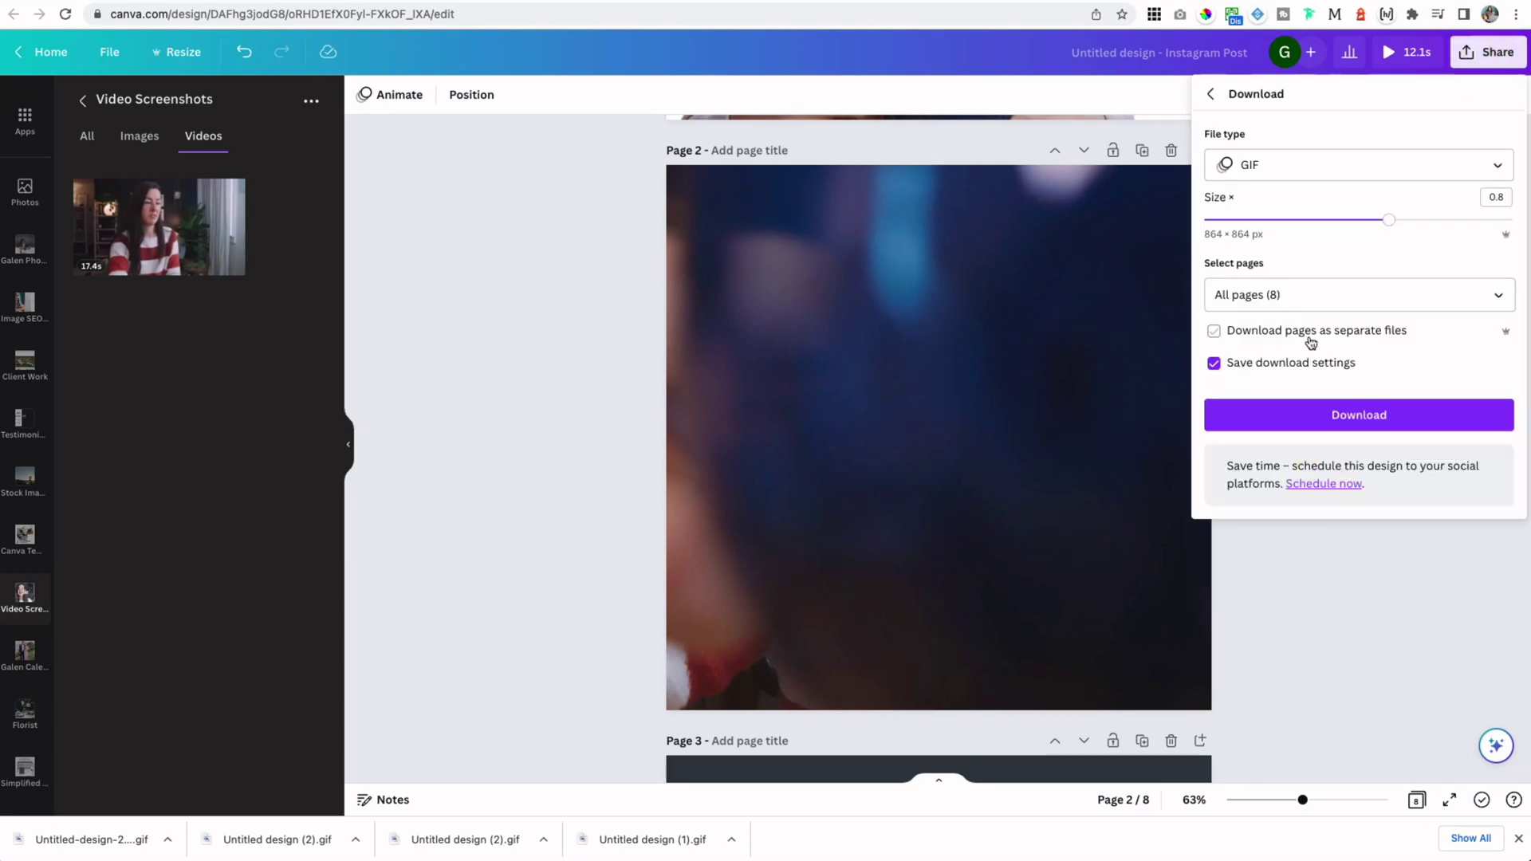
left_click(1299, 298)
left_click(1282, 342)
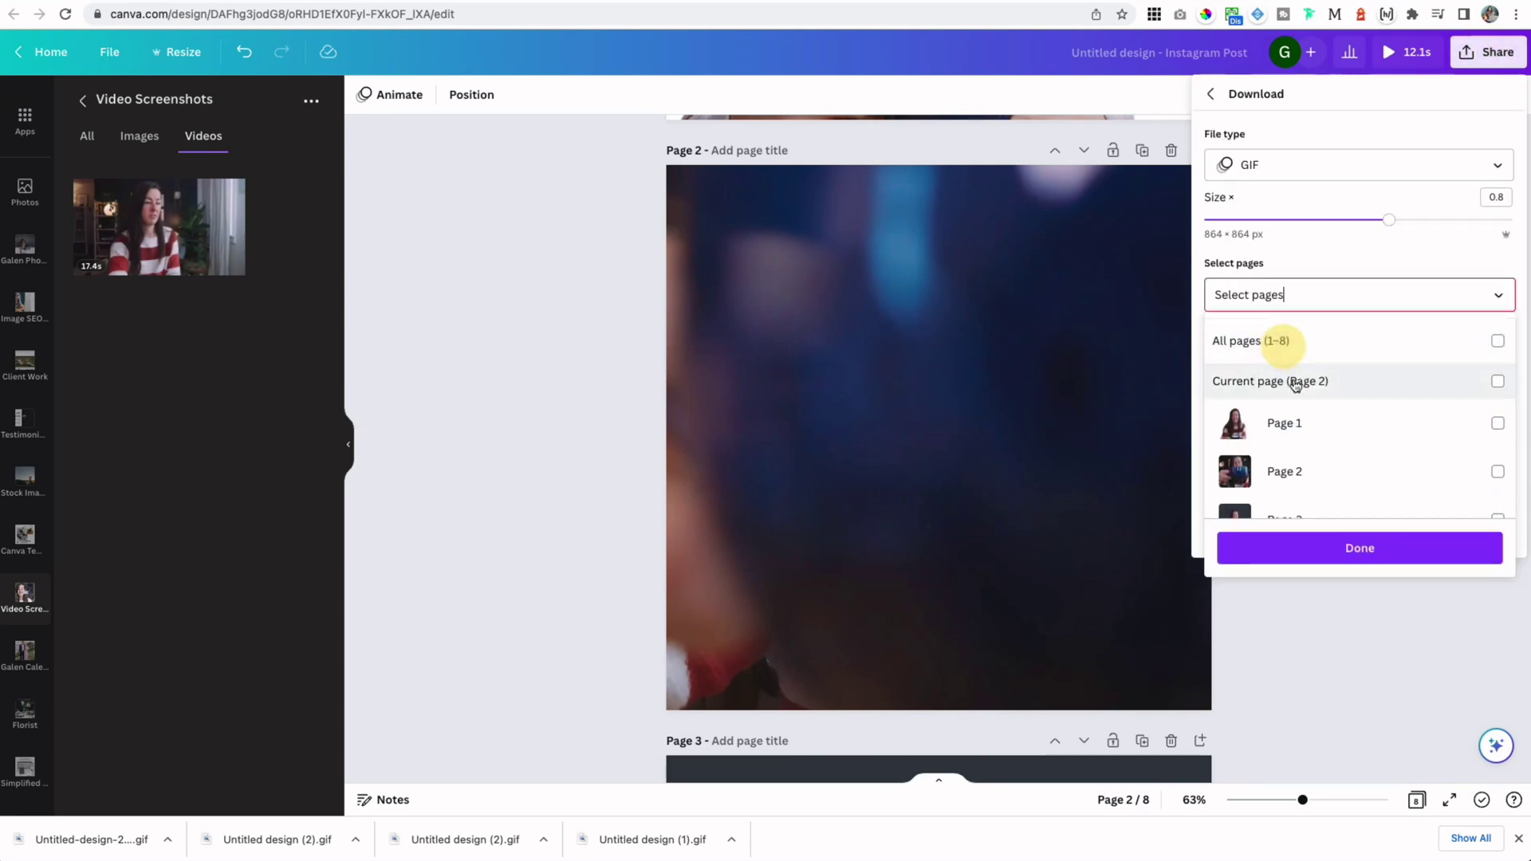
left_click(1276, 384)
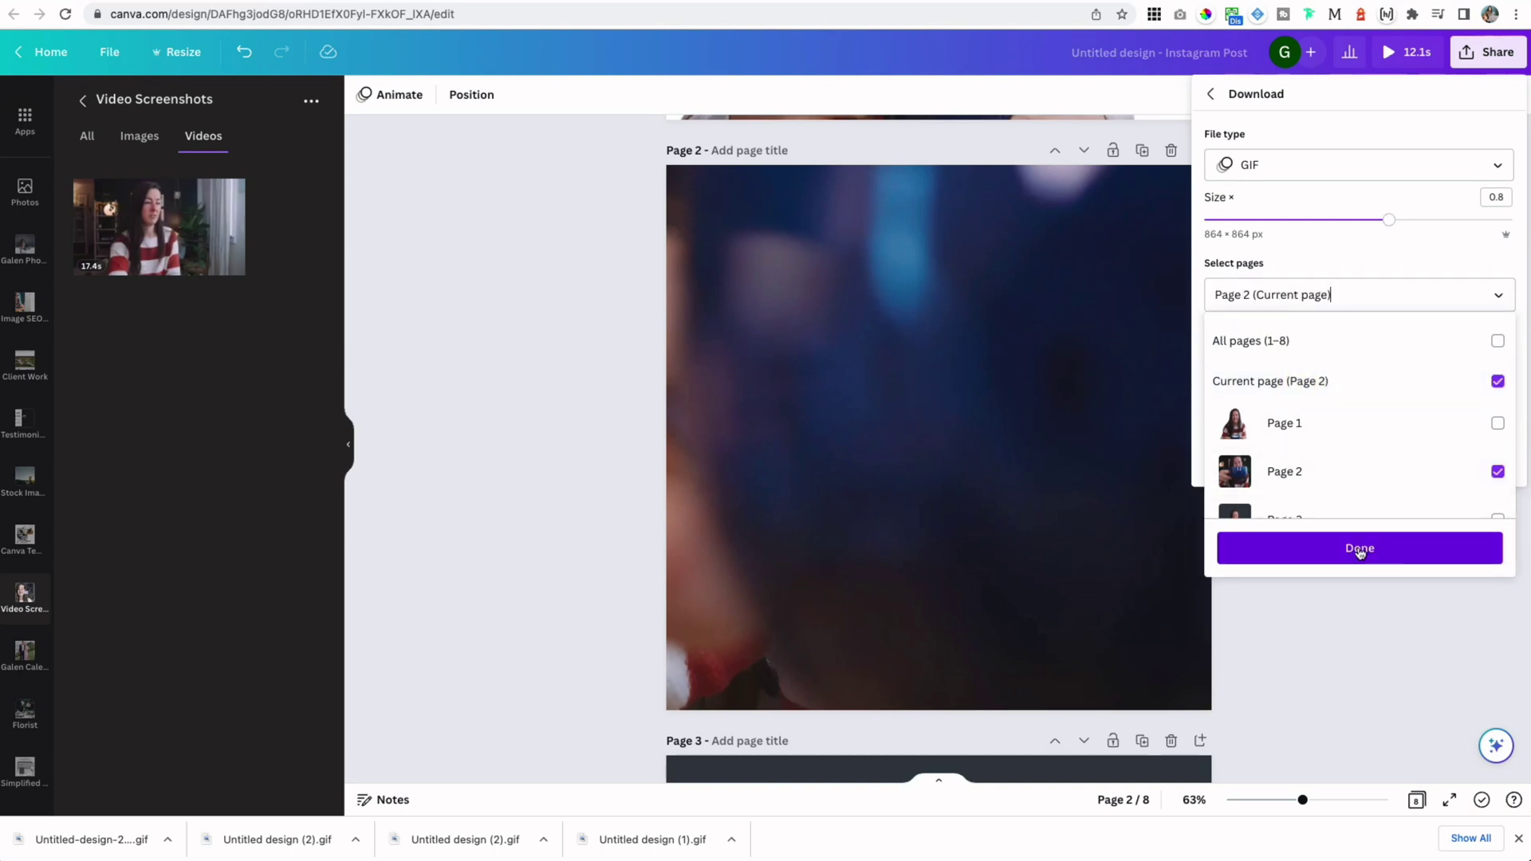
left_click(1360, 549)
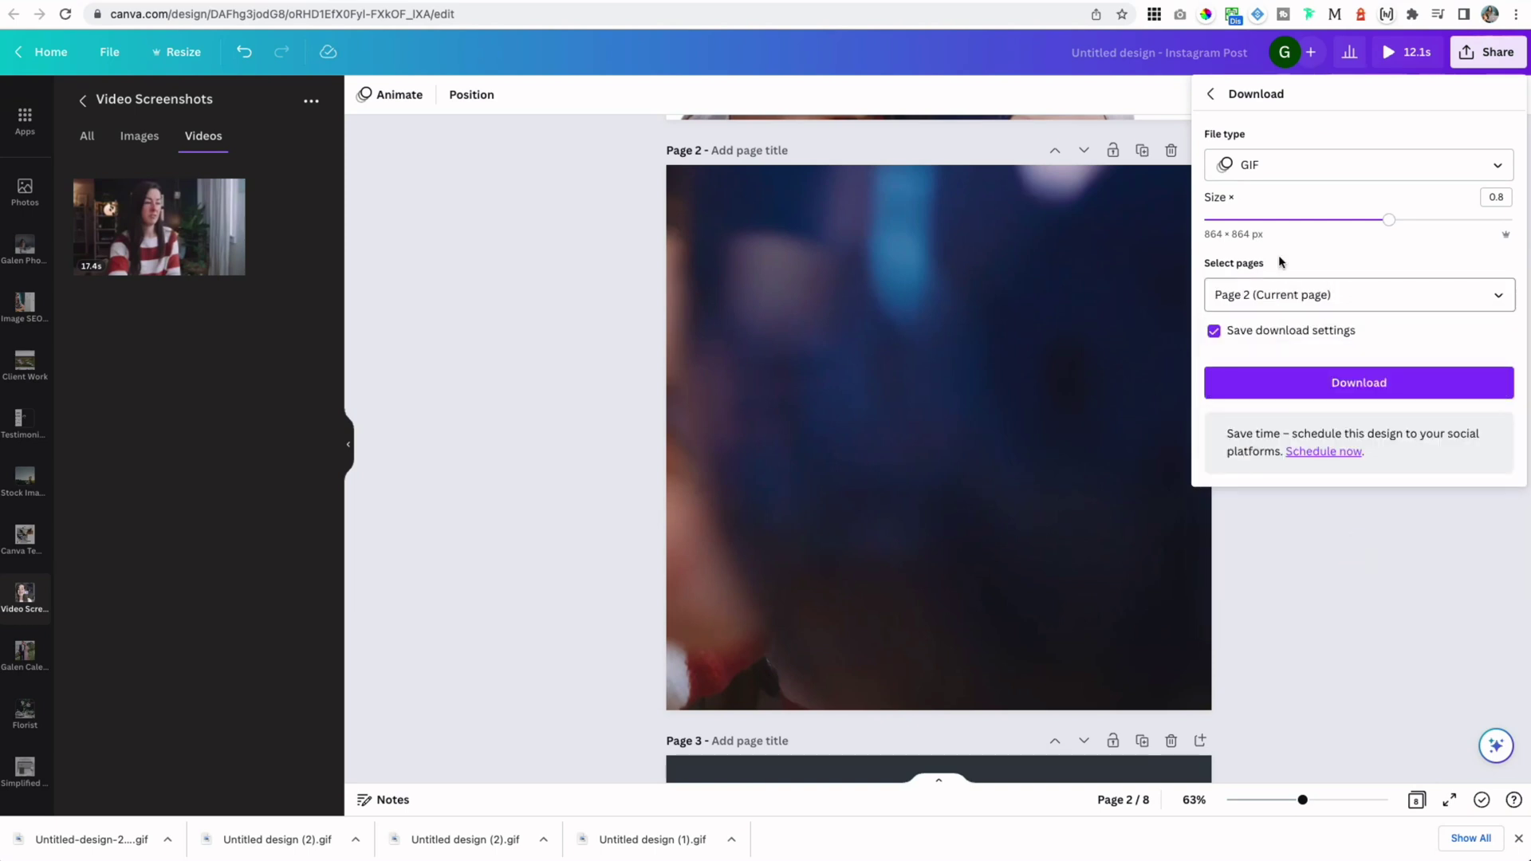